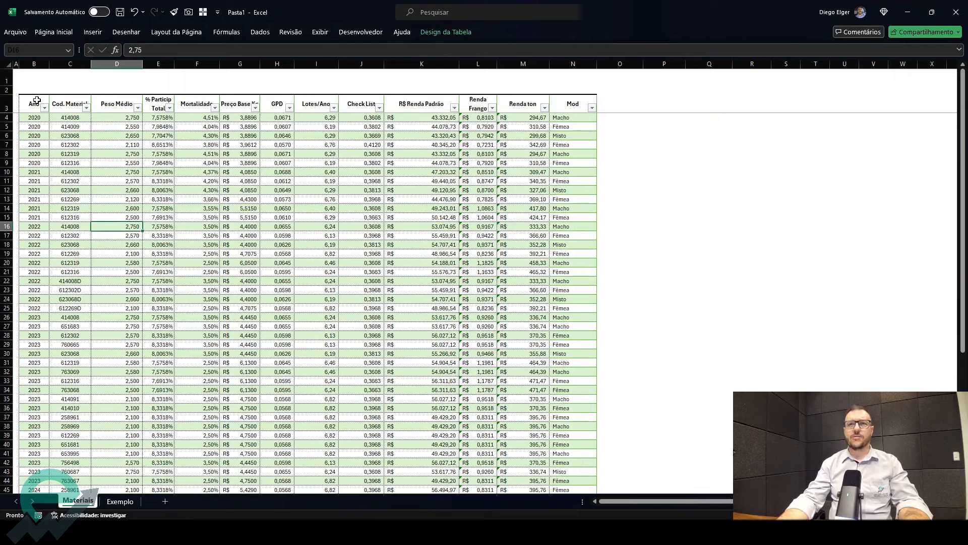
- Examine the Materiais table's columns and rows, switching between the Materiais and Exemplo sheets
{"action": "left_click", "coordinate": [37, 101]}
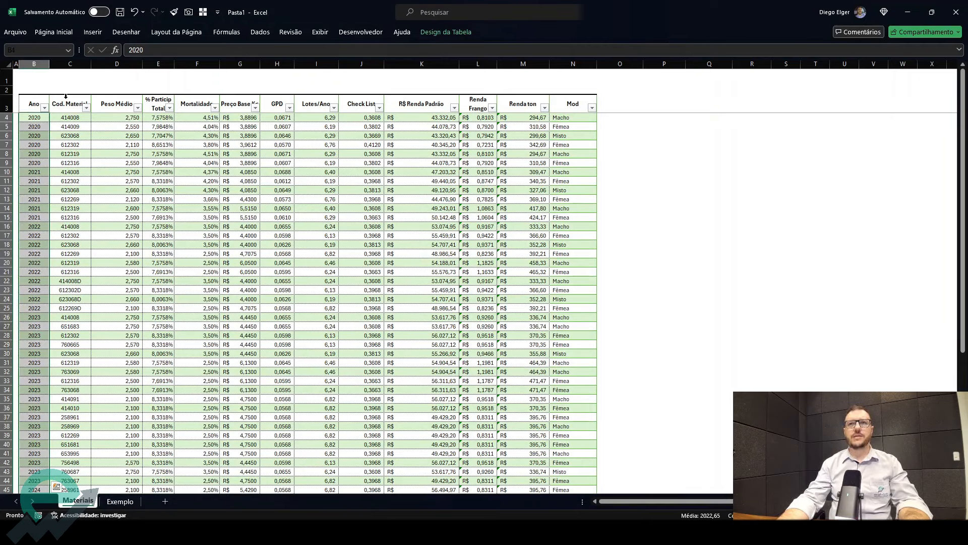
{"action": "left_click", "coordinate": [65, 99]}
{"action": "left_click_drag", "start_coordinate": [105, 99], "coordinate": [590, 111]}
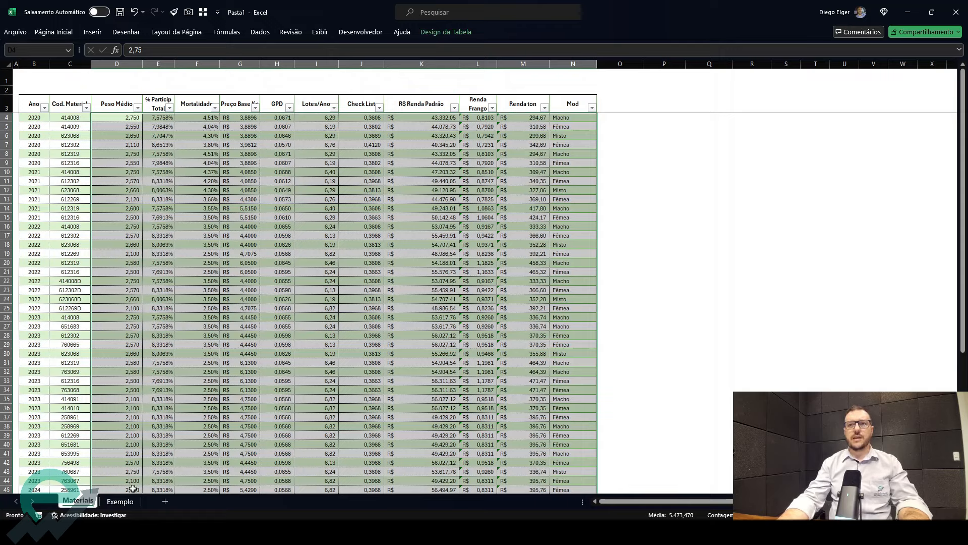
{"action": "left_click", "coordinate": [123, 502]}
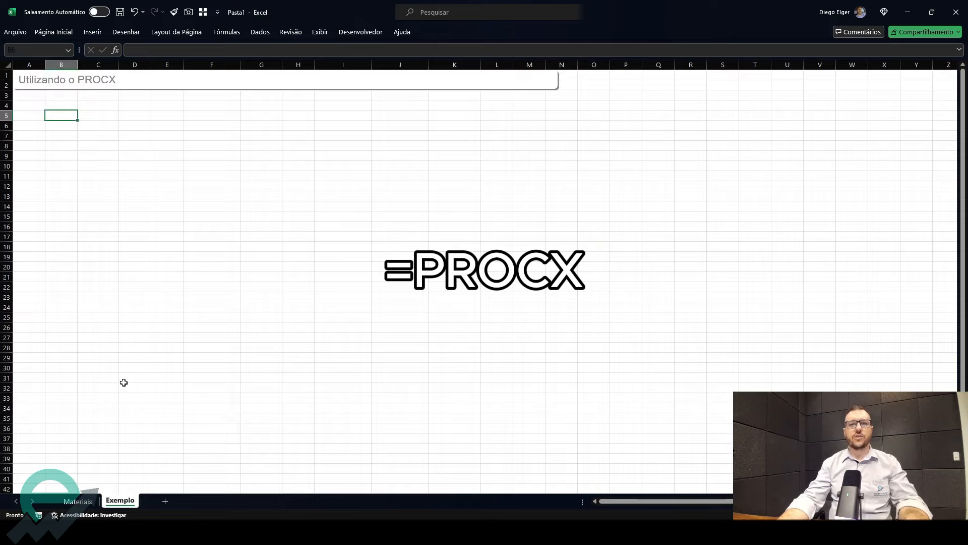
{"action": "left_click", "coordinate": [92, 502]}
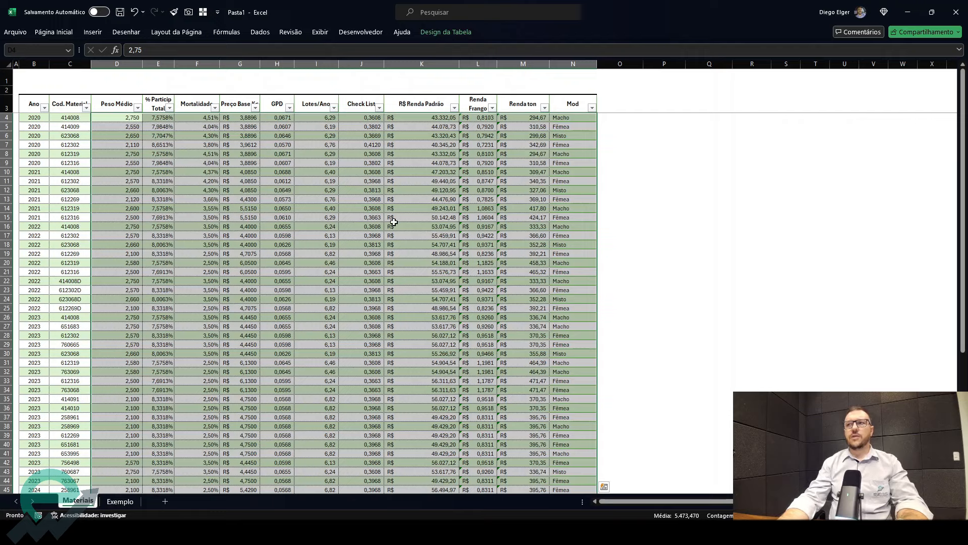
{"action": "left_click", "coordinate": [215, 201]}
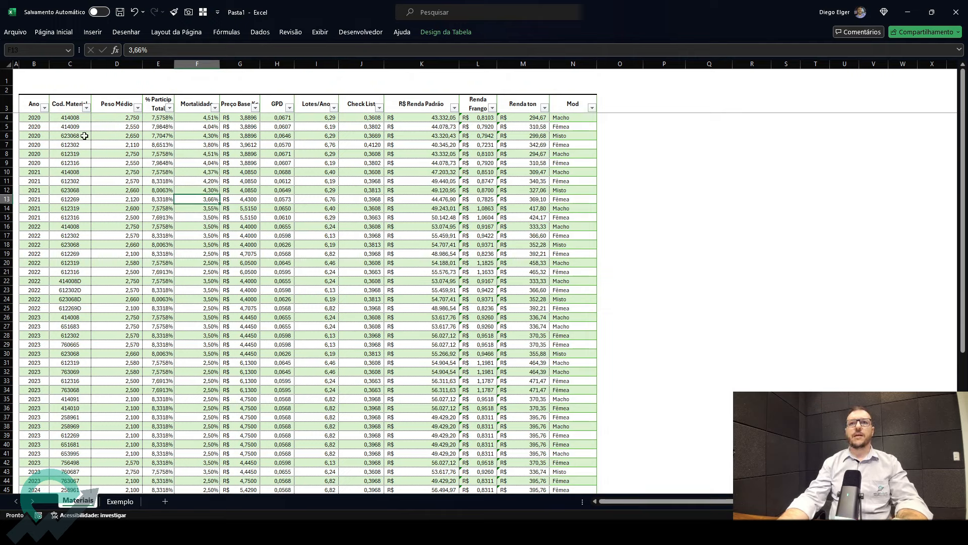
{"action": "left_click", "coordinate": [67, 145]}
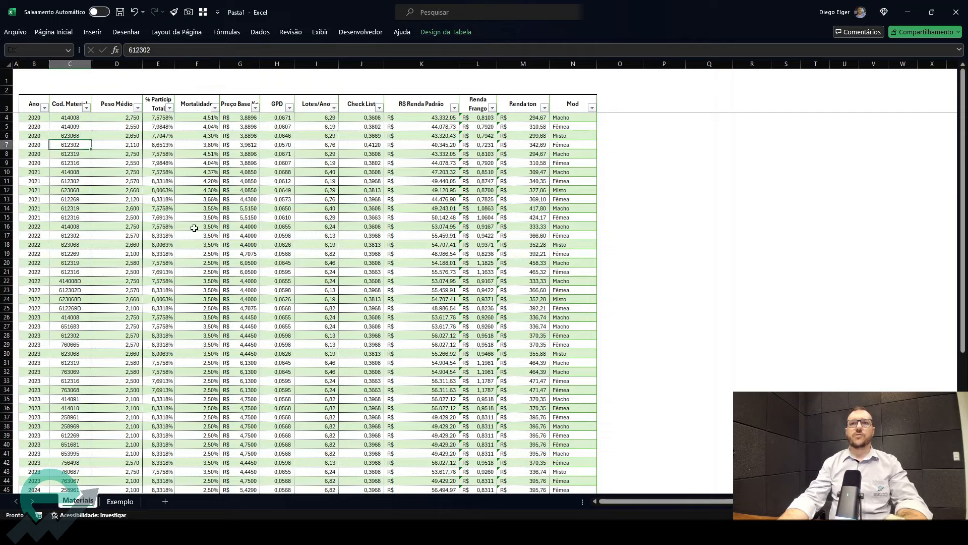
{"action": "left_click", "coordinate": [27, 162]}
{"action": "left_click_drag", "start_coordinate": [97, 172], "coordinate": [549, 184]}
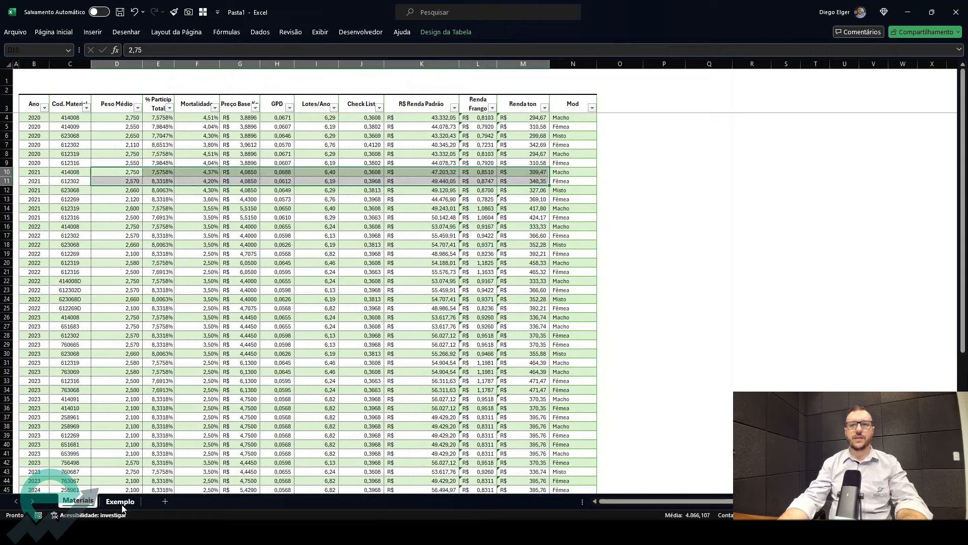
{"action": "left_click", "coordinate": [121, 502]}
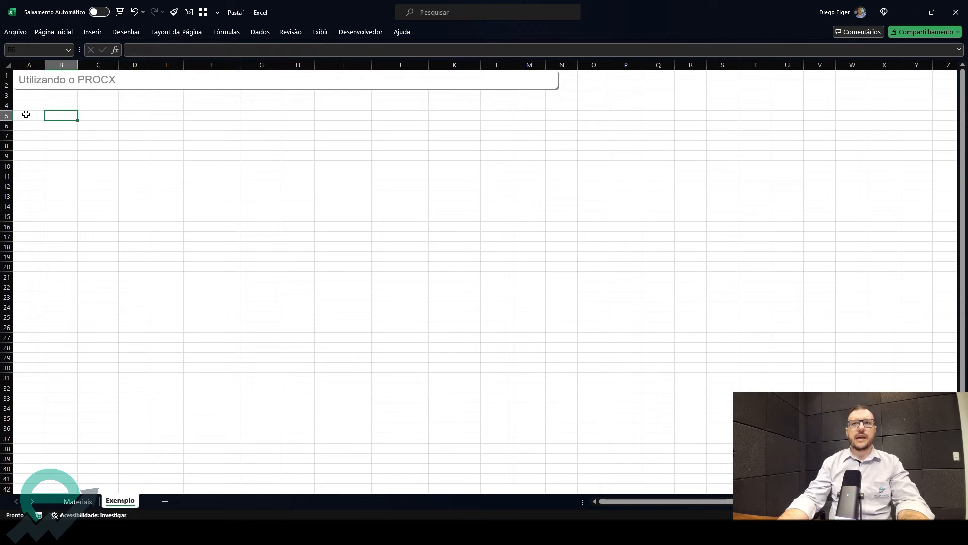
- In cell A5 of Exemplo, enter a ÚNICO formula returning the unique values of the table's Ano column
{"action": "left_click", "coordinate": [25, 114]}
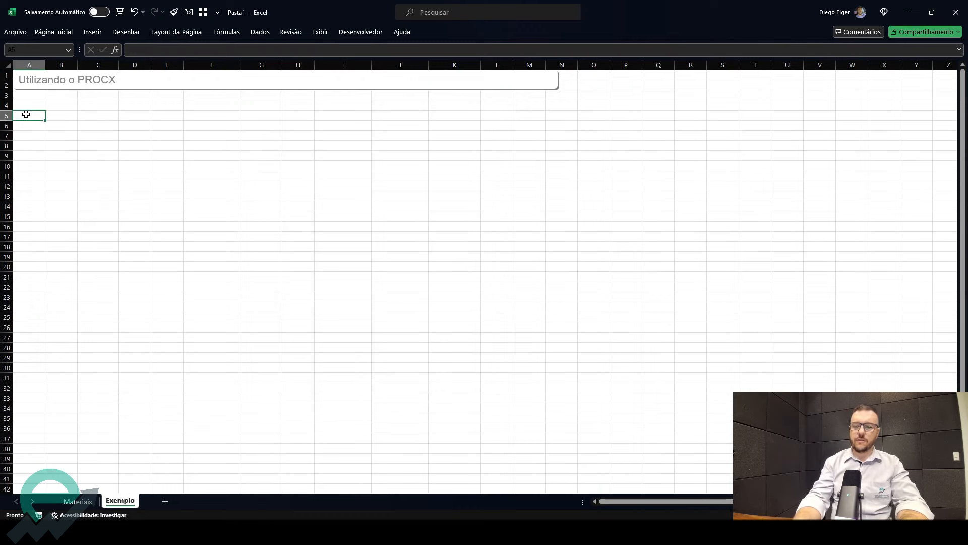
{"action": "type", "text": "=ún"}
{"action": "key", "text": "Tab"}
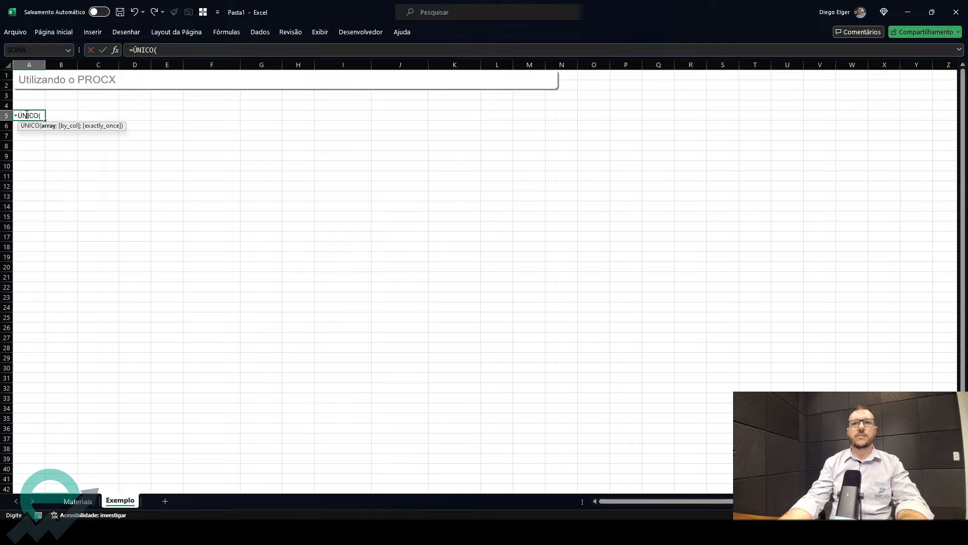
{"action": "left_click", "coordinate": [78, 501]}
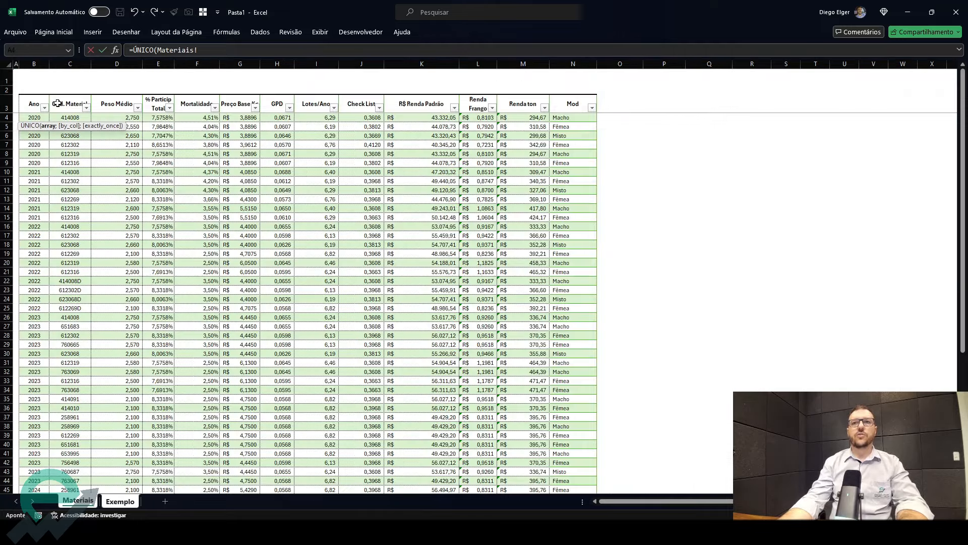
{"action": "left_click", "coordinate": [34, 95]}
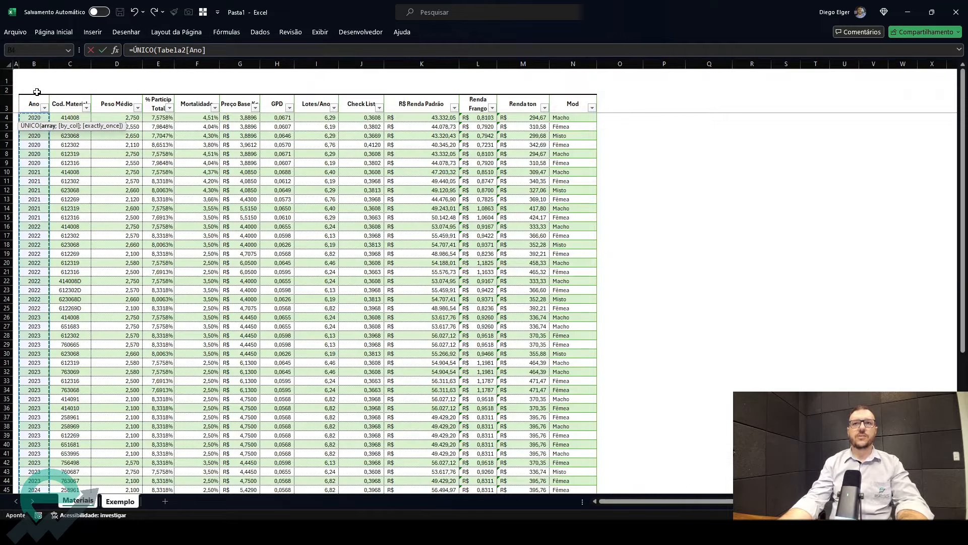
{"action": "left_click", "coordinate": [42, 62]}
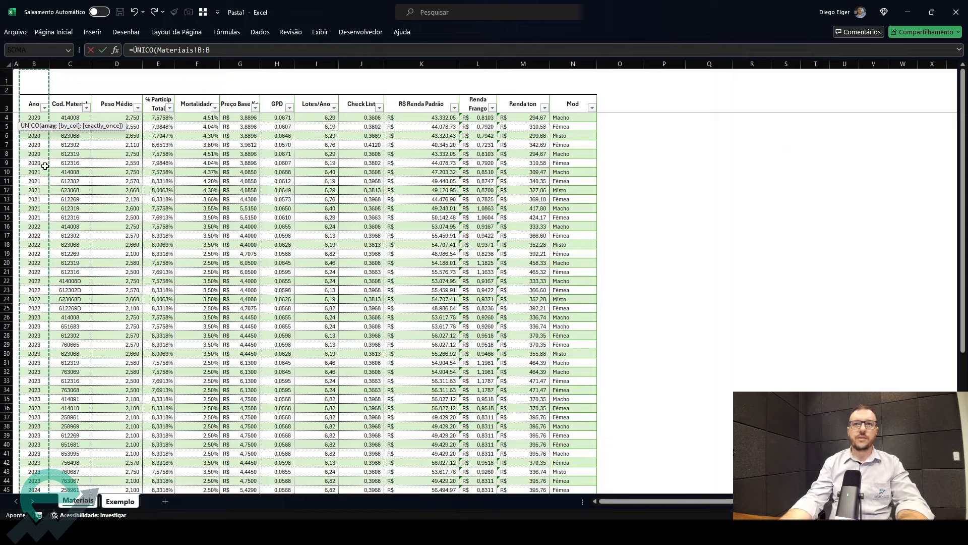
{"action": "left_click", "coordinate": [34, 95]}
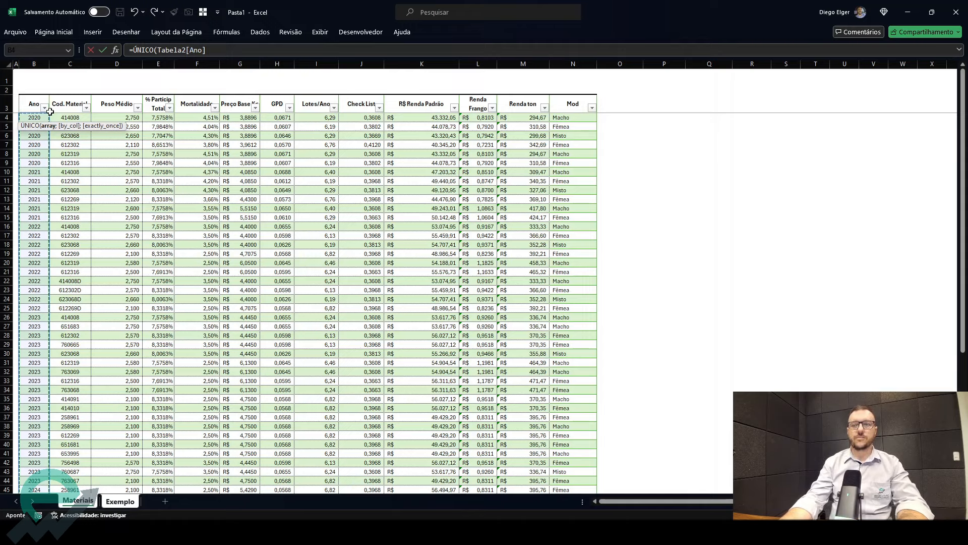
{"action": "key", "text": "Return"}
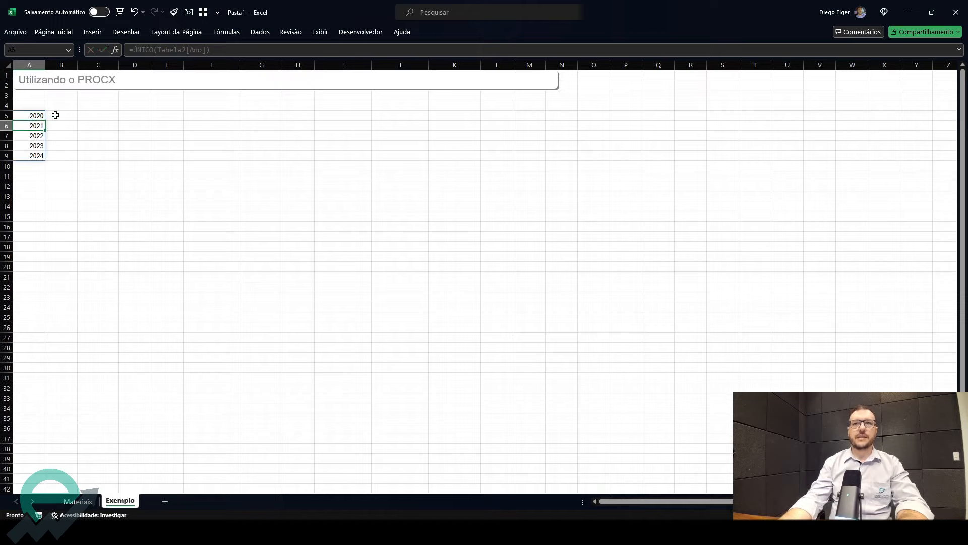
- In cell B5, enter the formula =ÚNICO(cod_mat) to list the unique material codes
{"action": "left_click", "coordinate": [56, 115]}
{"action": "type", "text": "="}
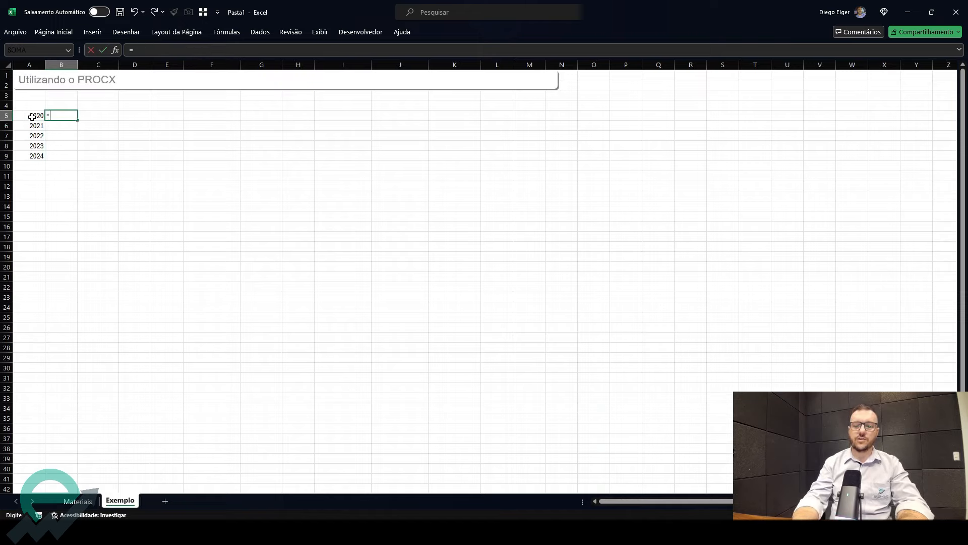
{"action": "type", "text": "úni"}
{"action": "key", "text": "Tab"}
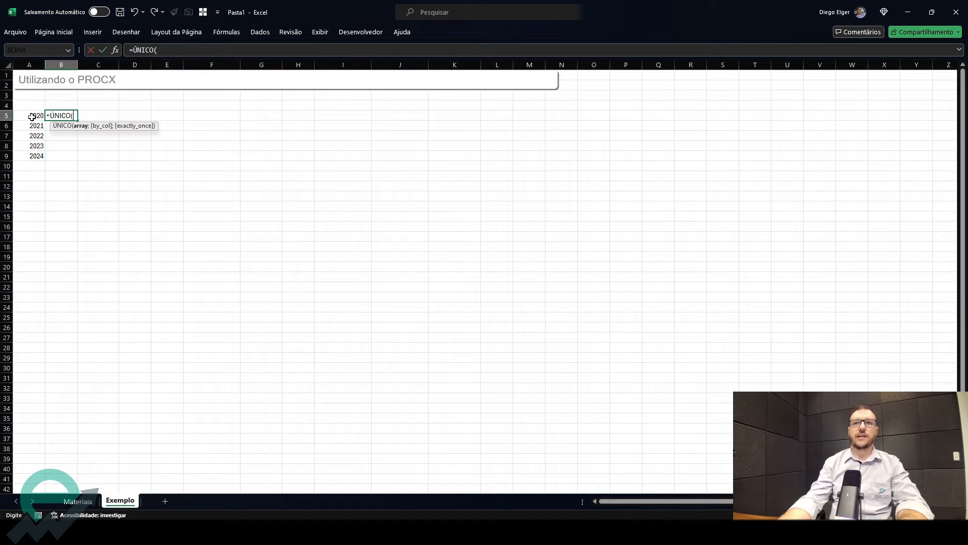
{"action": "left_click", "coordinate": [76, 502]}
{"action": "type", "text": "cod_mat"}
{"action": "key", "text": "Return"}
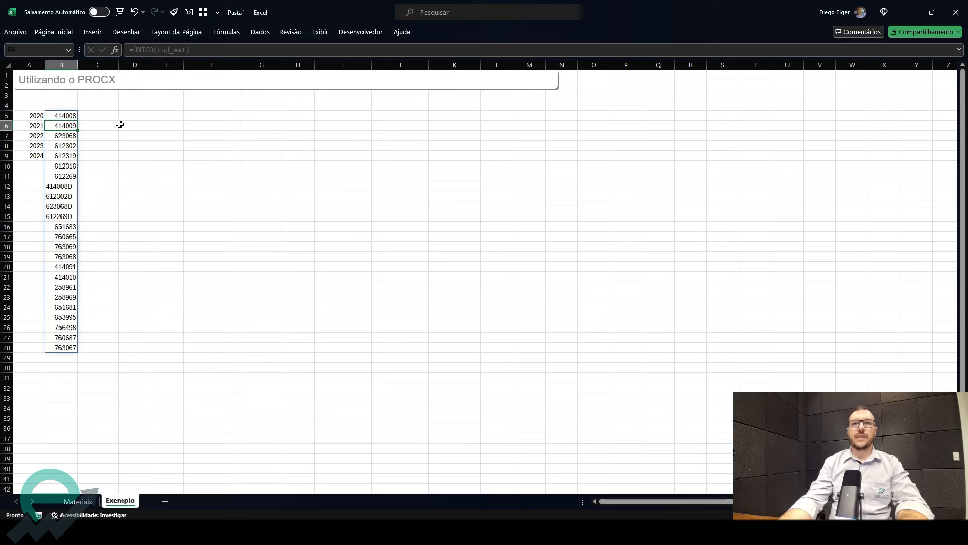
- Add a List data validation to cell E5 with the spilled year range =$A$5# as its source
{"action": "left_click", "coordinate": [167, 116]}
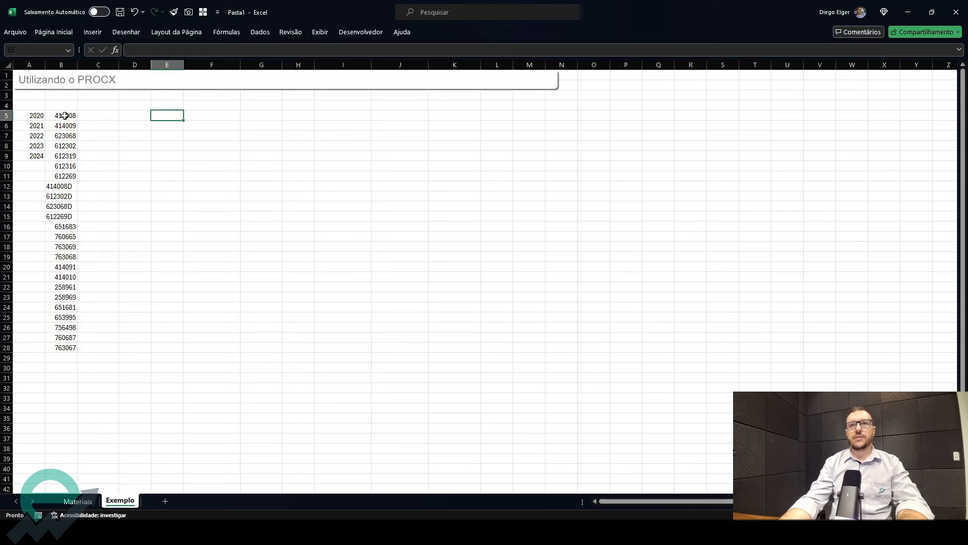
{"action": "left_click", "coordinate": [33, 118]}
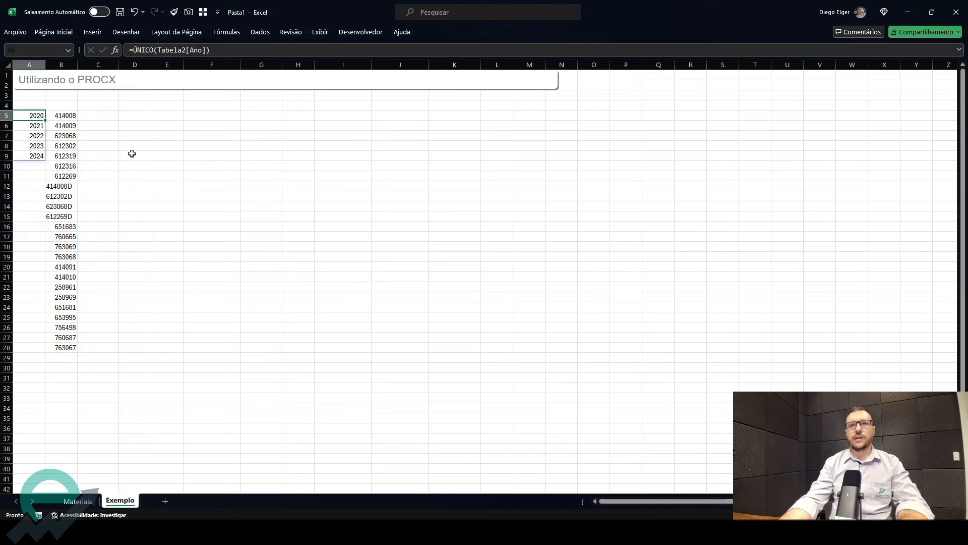
{"action": "left_click", "coordinate": [169, 115]}
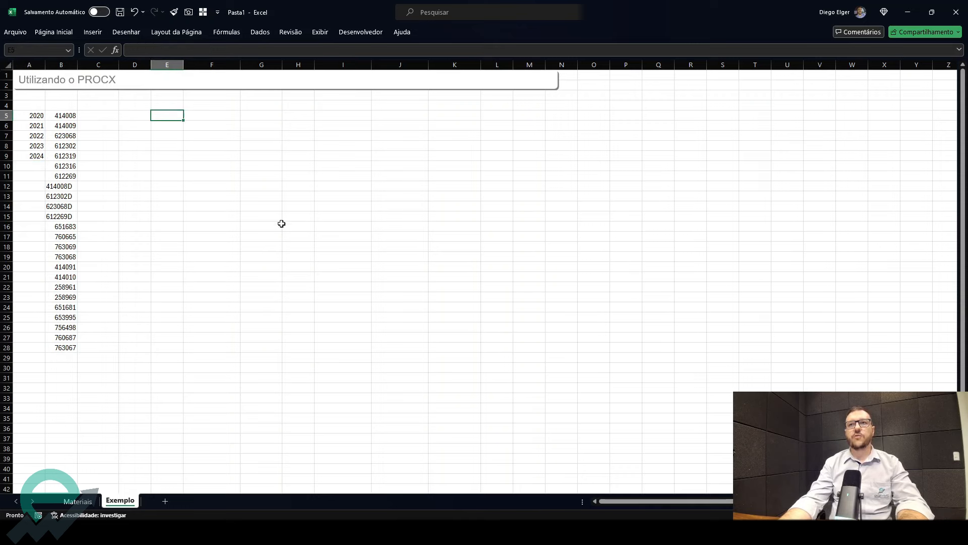
{"action": "left_click", "coordinate": [266, 33]}
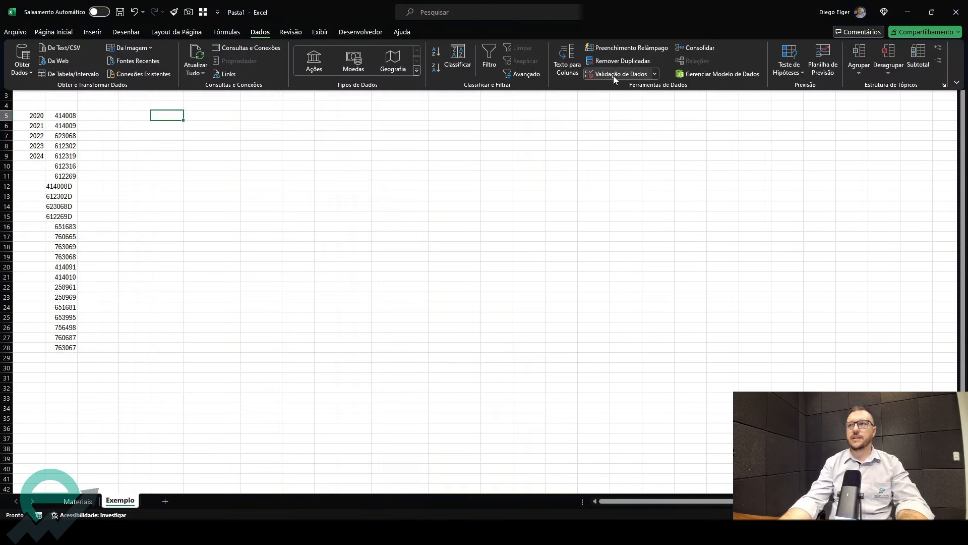
{"action": "left_click", "coordinate": [613, 75]}
{"action": "left_click", "coordinate": [468, 149]}
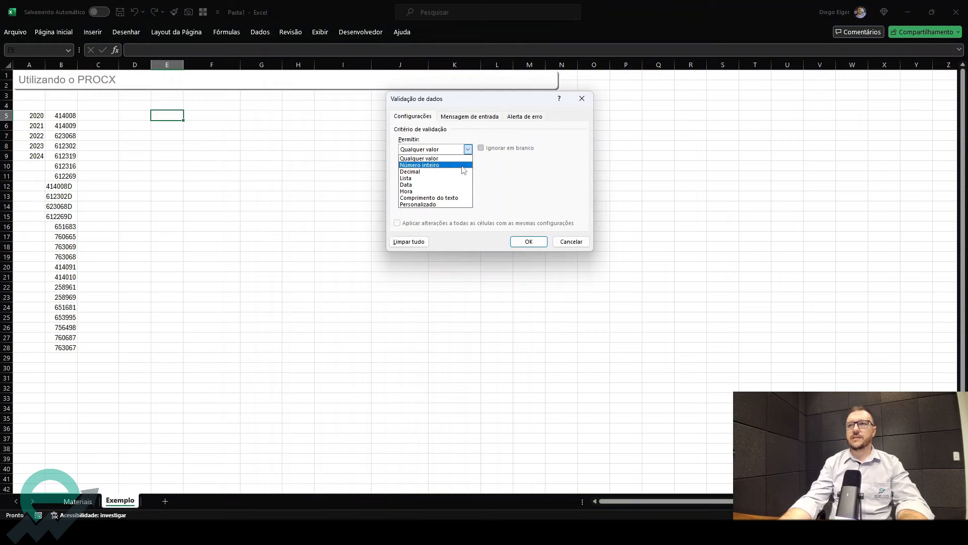
{"action": "left_click", "coordinate": [433, 180]}
{"action": "left_click", "coordinate": [546, 191]}
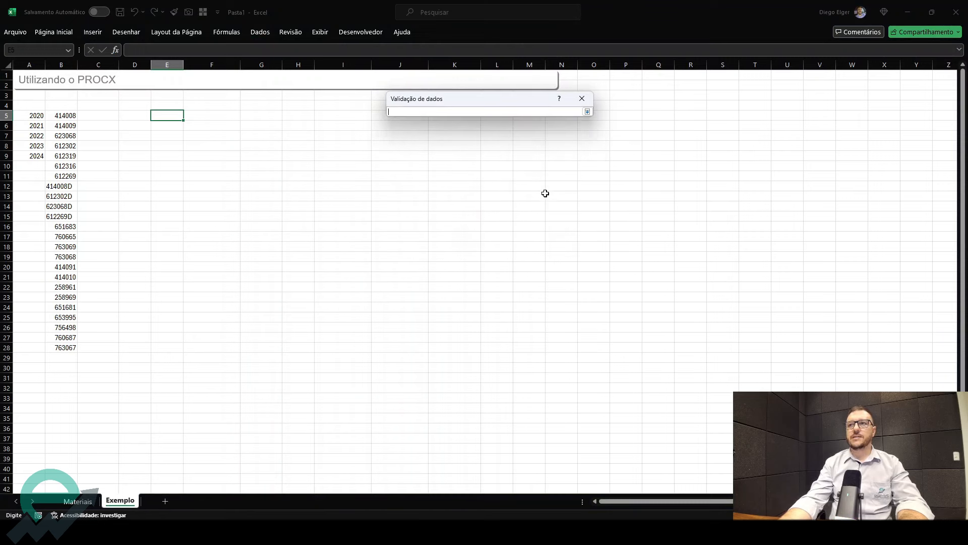
{"action": "left_click_drag", "start_coordinate": [24, 119], "coordinate": [28, 157]}
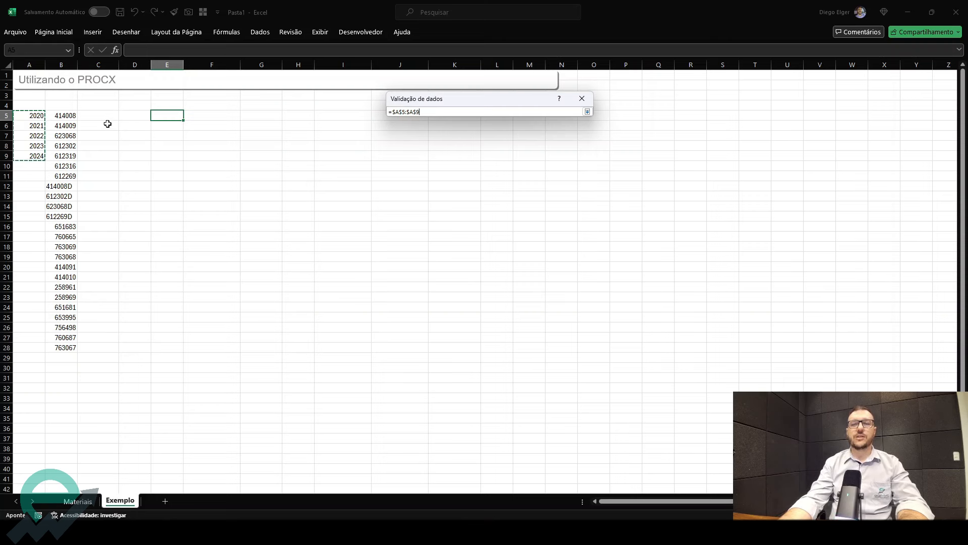
{"action": "left_click", "coordinate": [36, 118]}
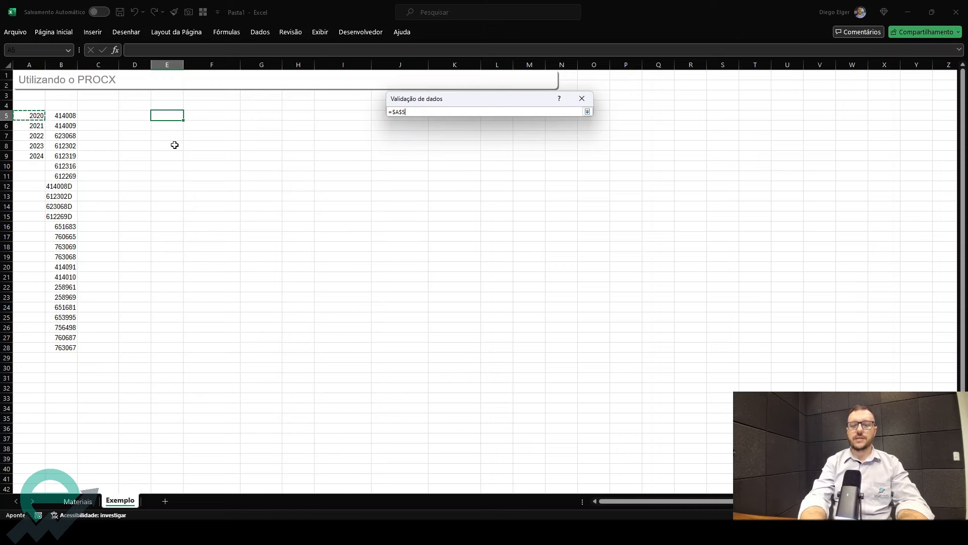
{"action": "key", "text": "F2"}
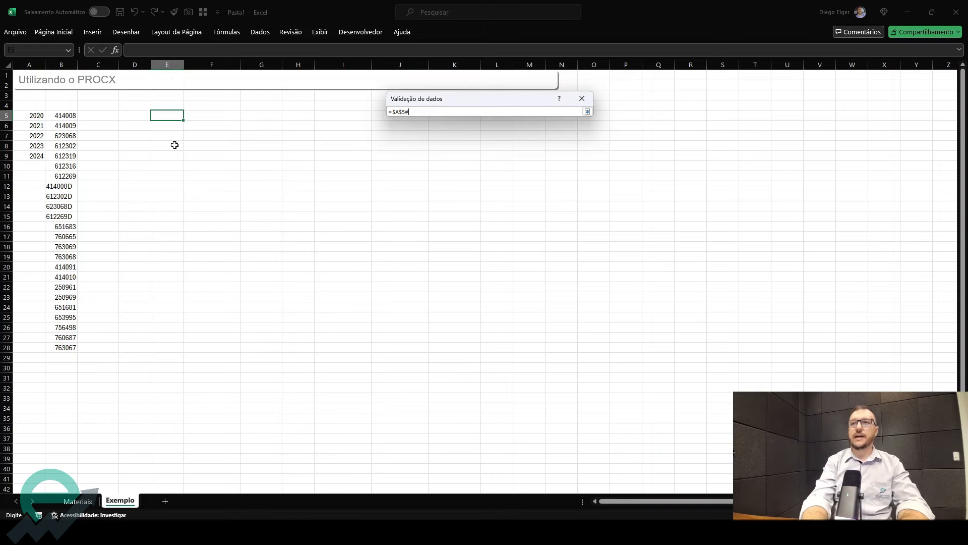
{"action": "type", "text": "#"}
{"action": "key", "text": "Return"}
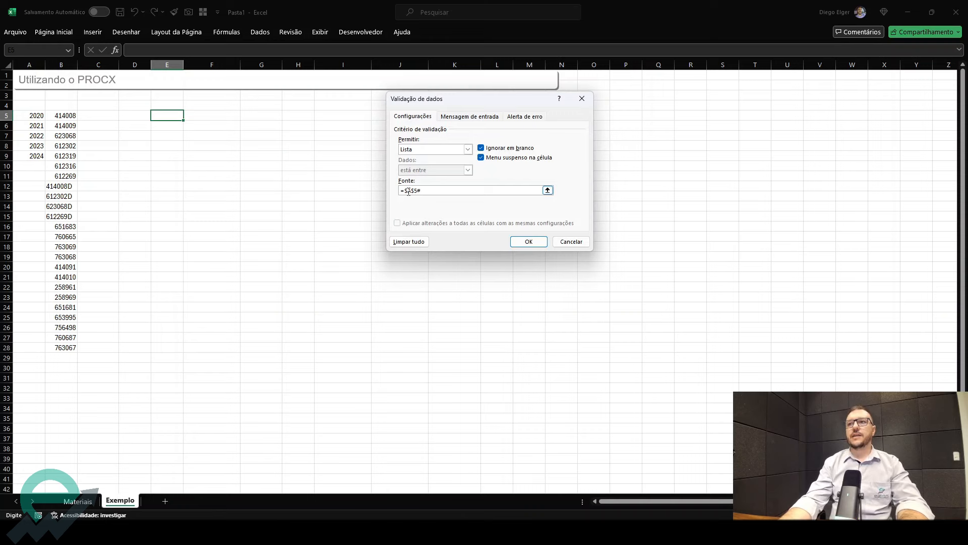
{"action": "left_click", "coordinate": [529, 242]}
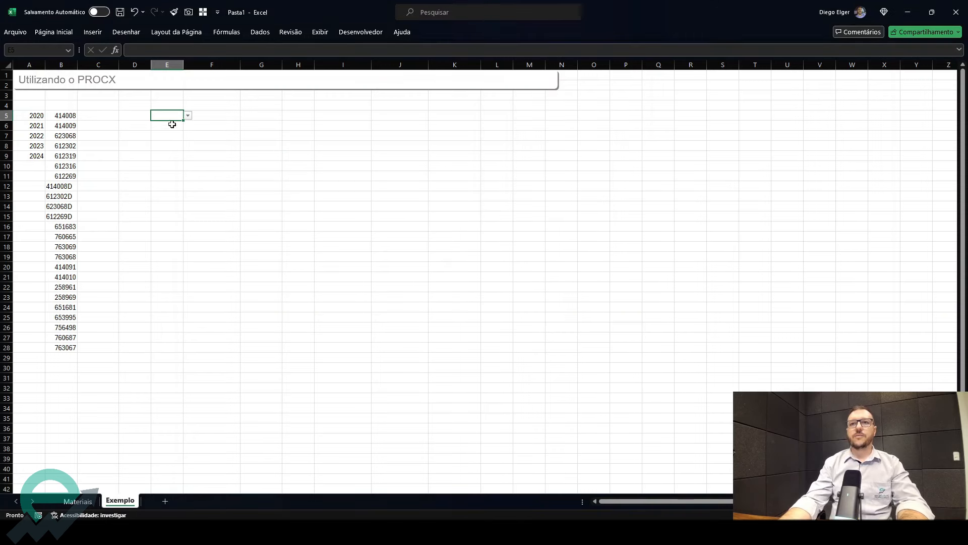
- Choose 2021 from the year dropdown in cell E5
{"action": "left_click", "coordinate": [188, 116]}
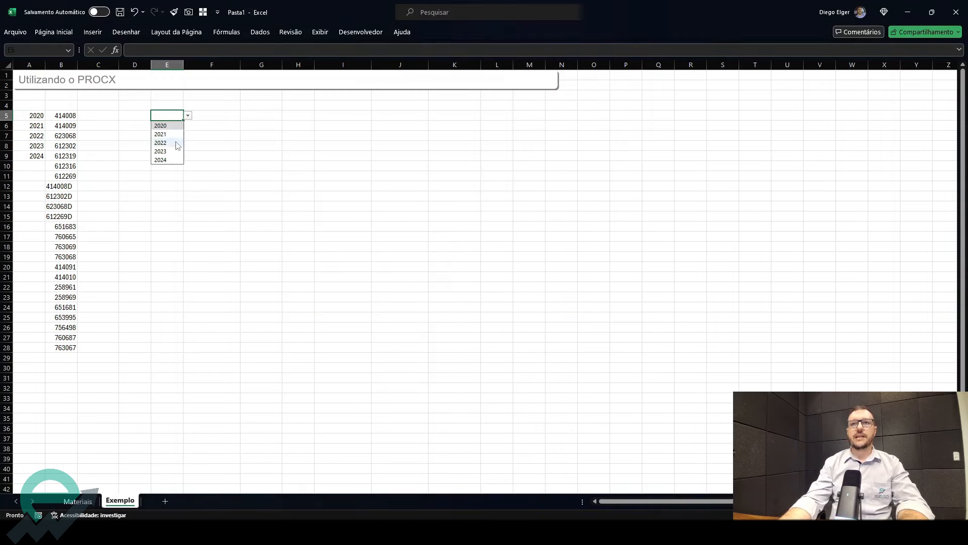
{"action": "left_click", "coordinate": [175, 134]}
- Add a new row with Ano 2025 below the end of the Materiais table, then check the year list on Exemplo
{"action": "left_click", "coordinate": [78, 501]}
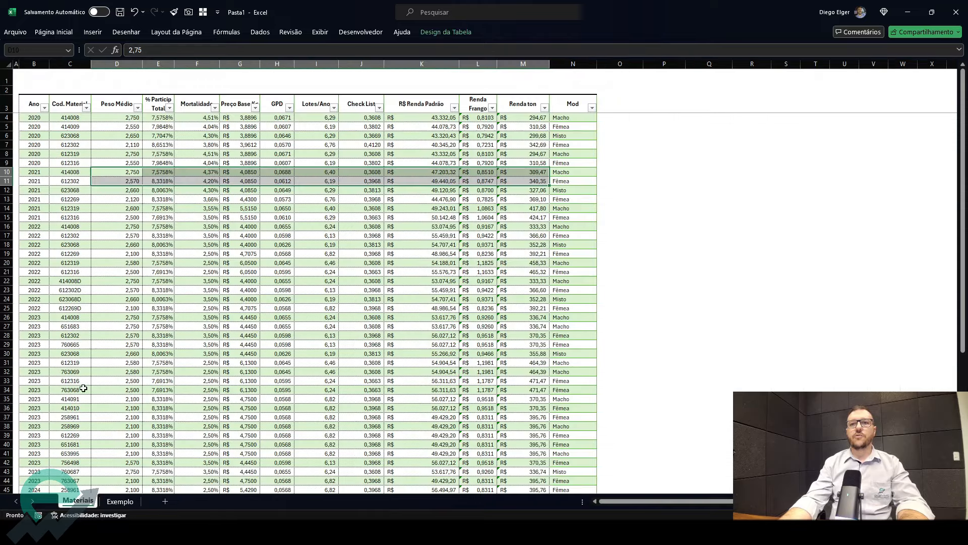
{"action": "scroll", "coordinate": [68, 360], "scroll_direction": "down", "scroll_amount": 15}
{"action": "scroll", "coordinate": [68, 361], "scroll_direction": "up", "scroll_amount": 3}
{"action": "double_click", "coordinate": [39, 335]}
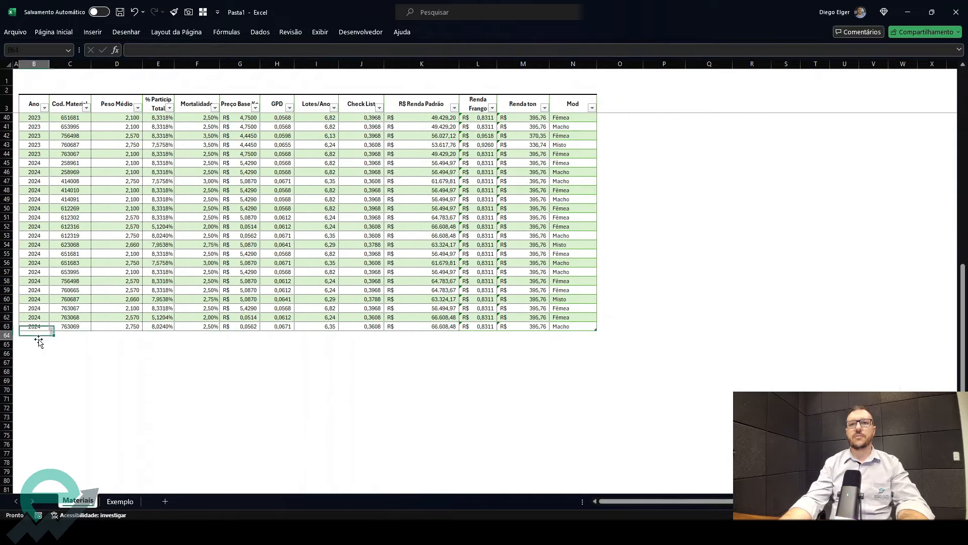
{"action": "type", "text": "2025"}
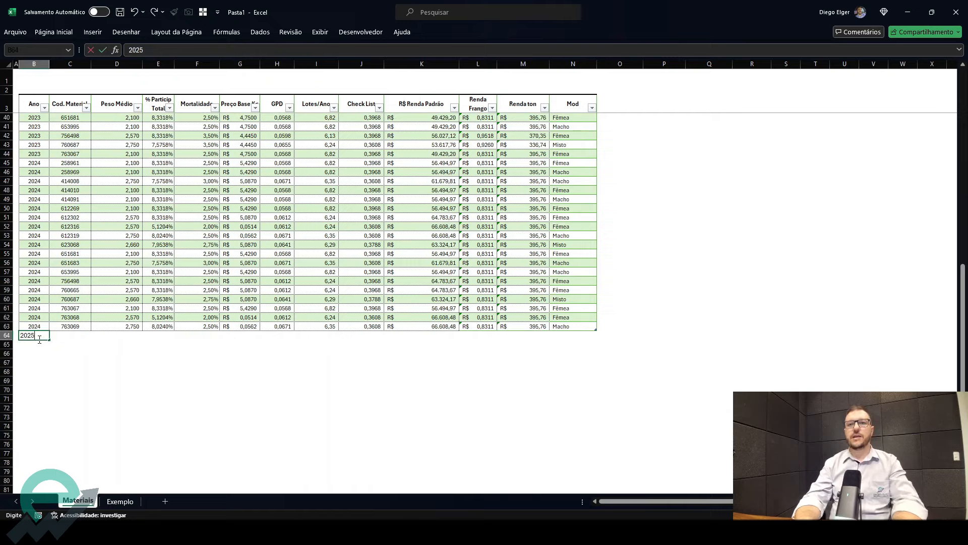
{"action": "key", "text": "Tab"}
{"action": "left_click", "coordinate": [120, 501]}
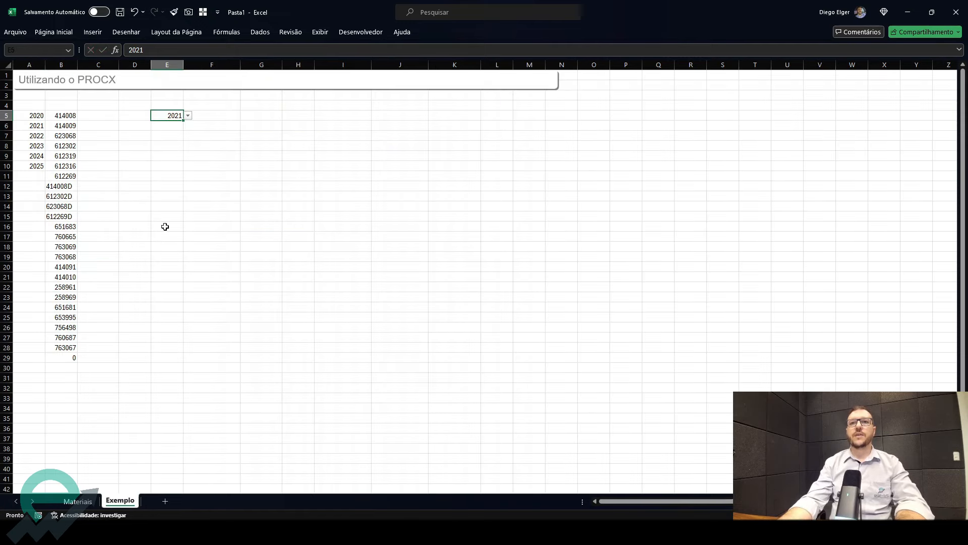
{"action": "left_click", "coordinate": [33, 163]}
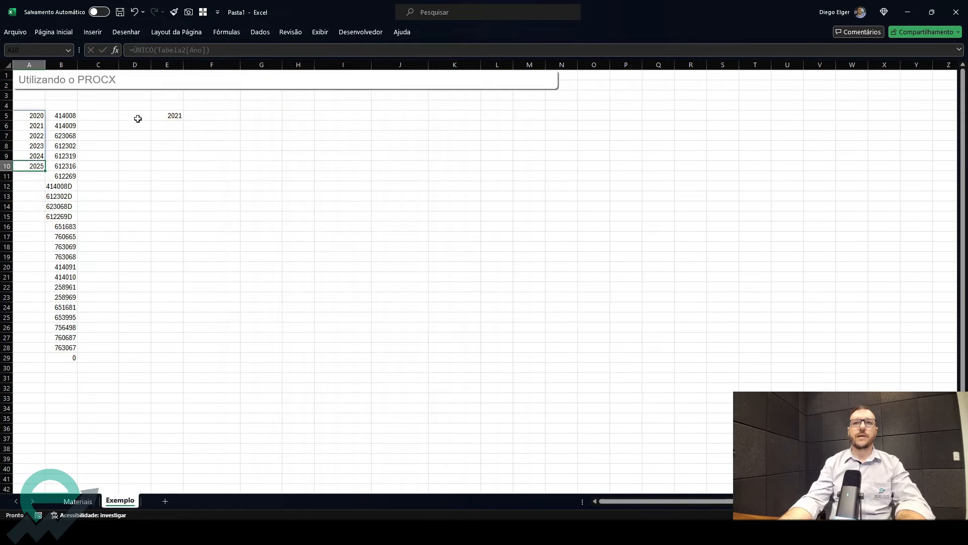
- Open the year dropdown in E5 to review it, then undo the 2025 row added to the Materiais table
{"action": "left_click", "coordinate": [162, 115]}
{"action": "left_click", "coordinate": [188, 116]}
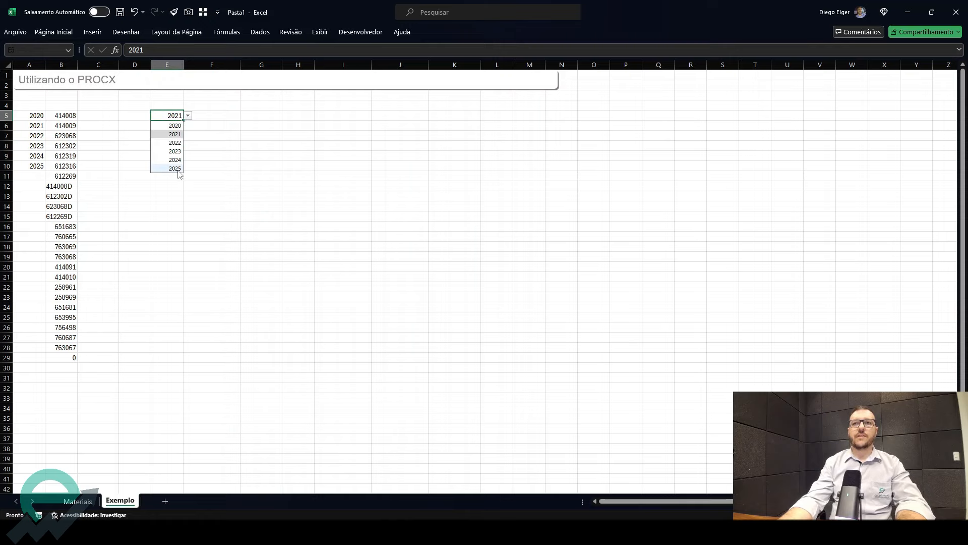
{"action": "left_click", "coordinate": [77, 501]}
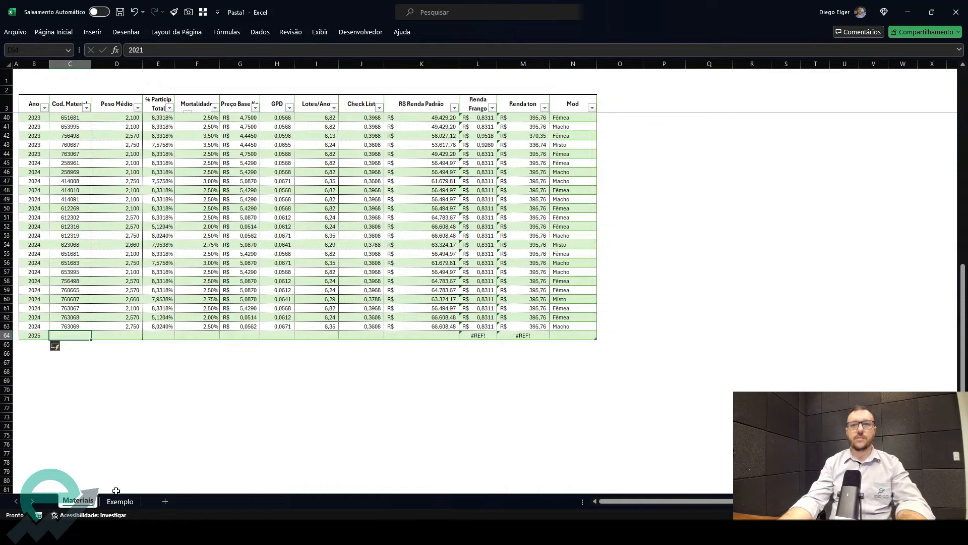
{"action": "key", "text": "ctrl+z"}
{"action": "left_click", "coordinate": [120, 500]}
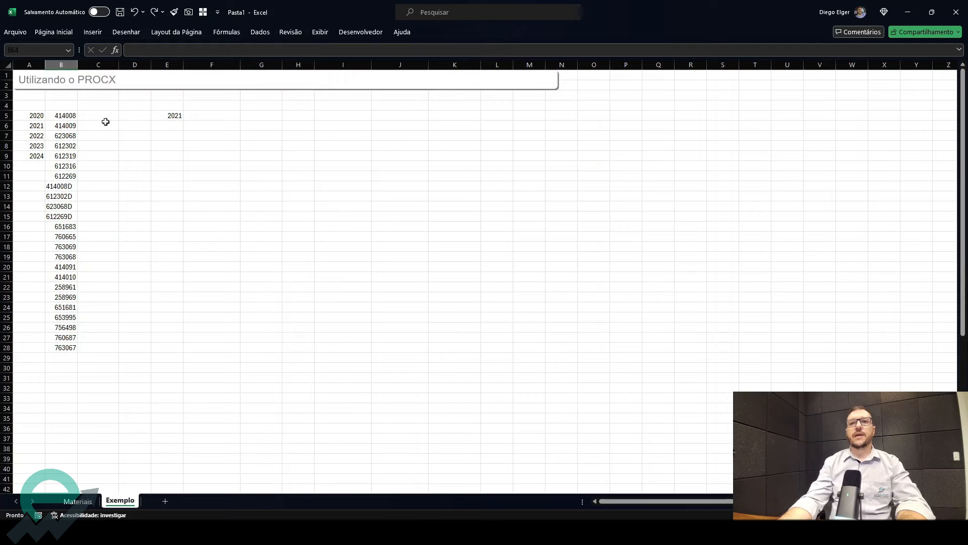
- Enter the label "Selecione Ano:" in cell D5 and autofit column D to its text
{"action": "left_click", "coordinate": [134, 116]}
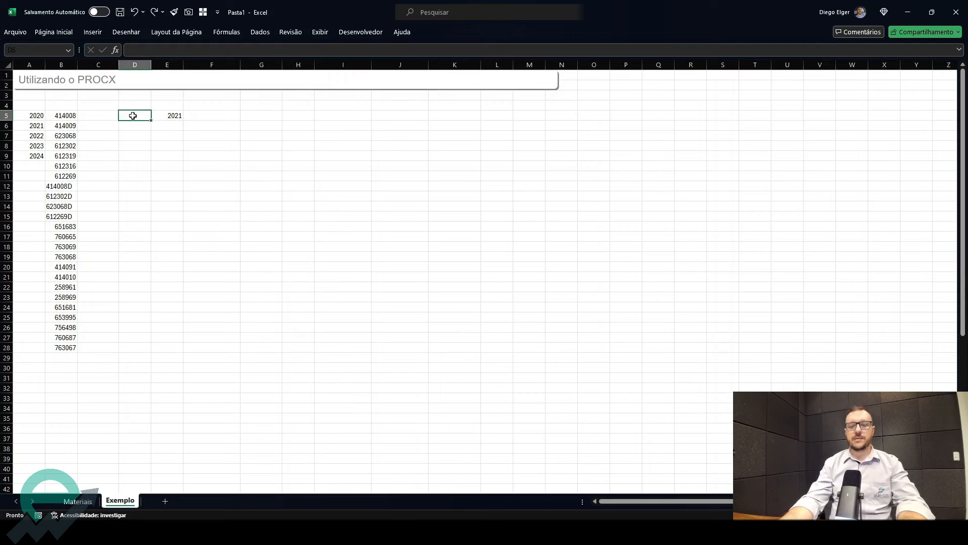
{"action": "type", "text": "s"}
{"action": "key", "text": "BackSpace"}
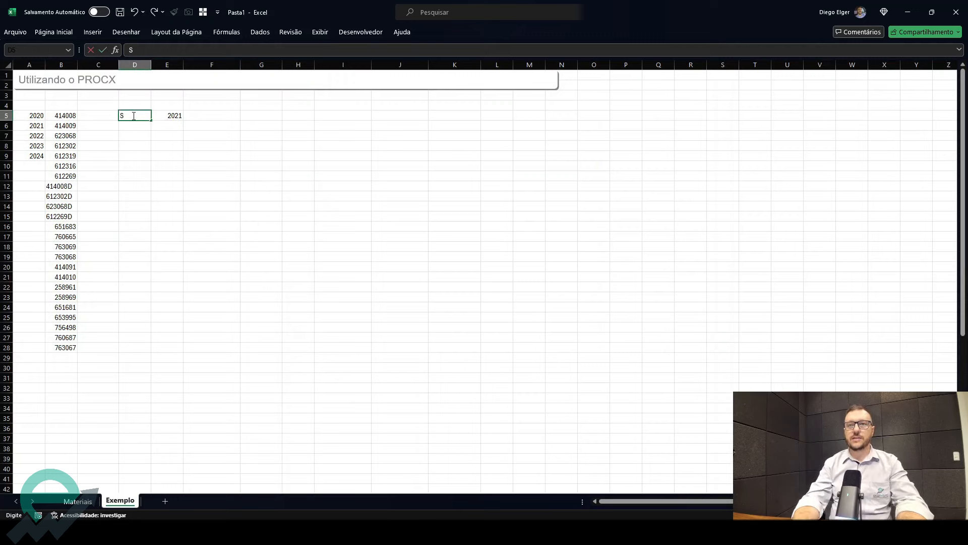
{"action": "type", "text": "Selecvio"}
{"action": "type", "text": "ione Ano:"}
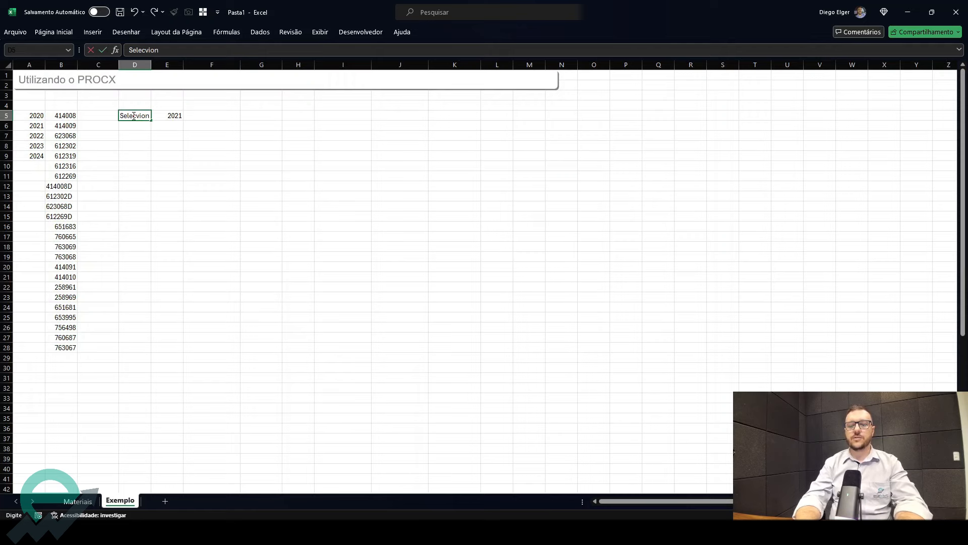
{"action": "key", "text": "Tab"}
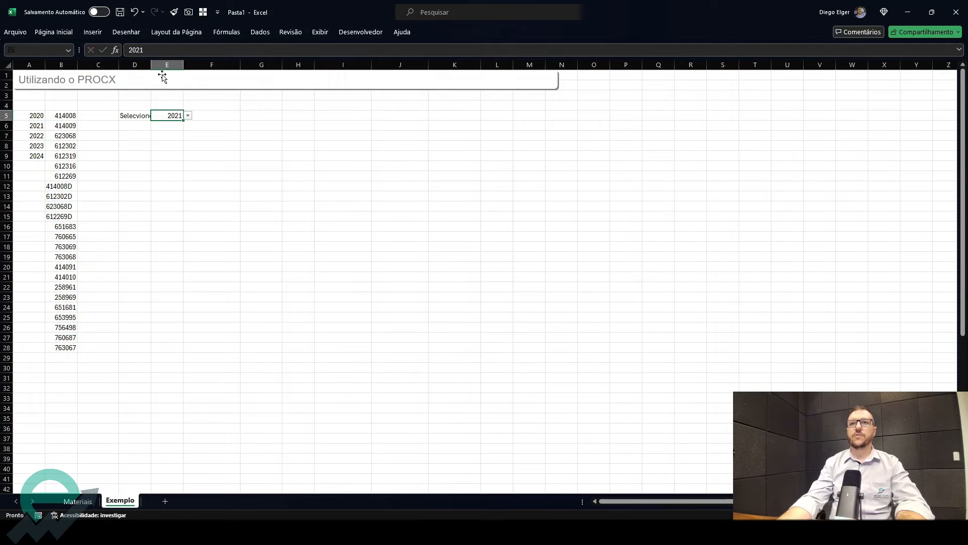
{"action": "double_click", "coordinate": [151, 65]}
{"action": "double_click", "coordinate": [140, 116]}
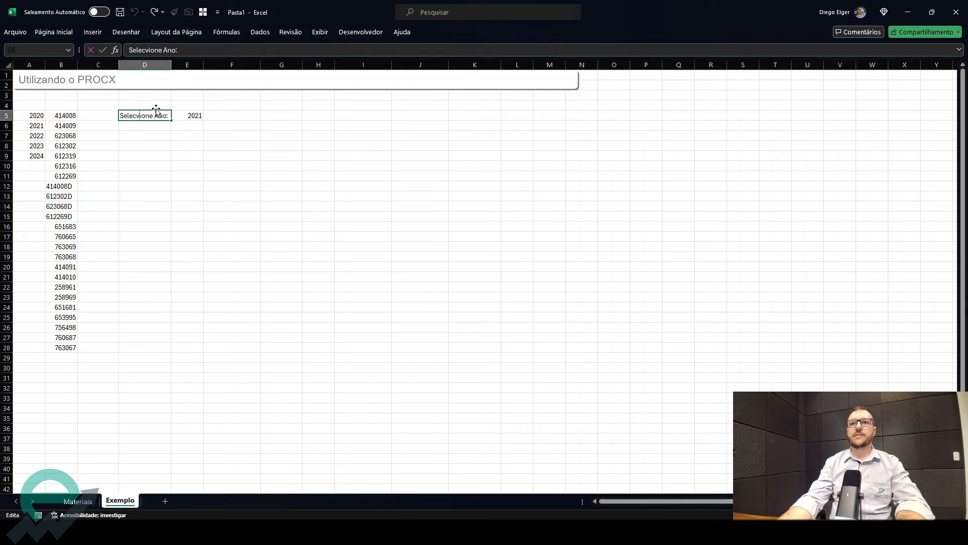
{"action": "key", "text": "BackSpace"}
{"action": "key", "text": "Return"}
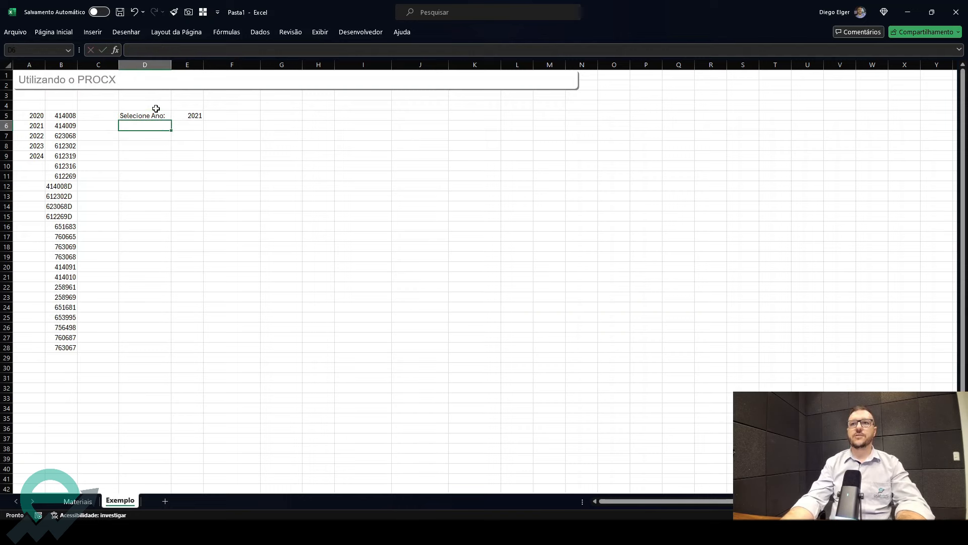
- Fill the year cell E5 with a light green background colour
{"action": "right_click", "coordinate": [197, 115]}
{"action": "left_click", "coordinate": [250, 100]}
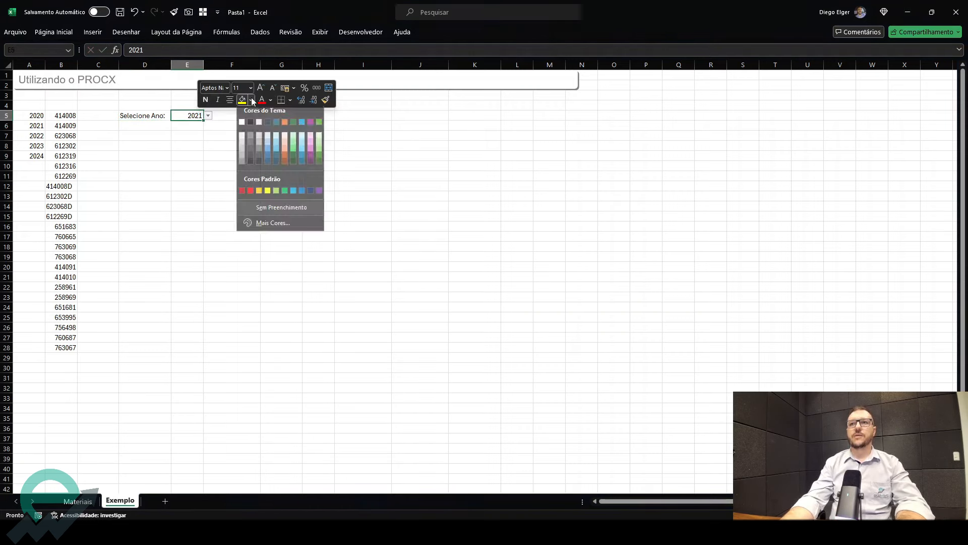
{"action": "left_click", "coordinate": [293, 139]}
- Enter the label "Selecione Codigo:" in cell D6 and widen column D to fit it
{"action": "left_click", "coordinate": [145, 126]}
{"action": "type", "text": "Selecione M"}
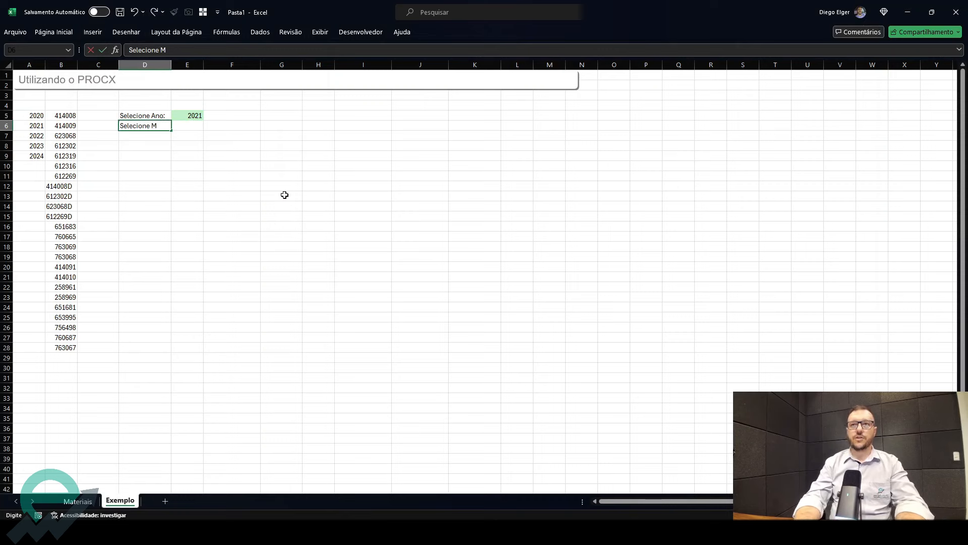
{"action": "type", "text": "di"}
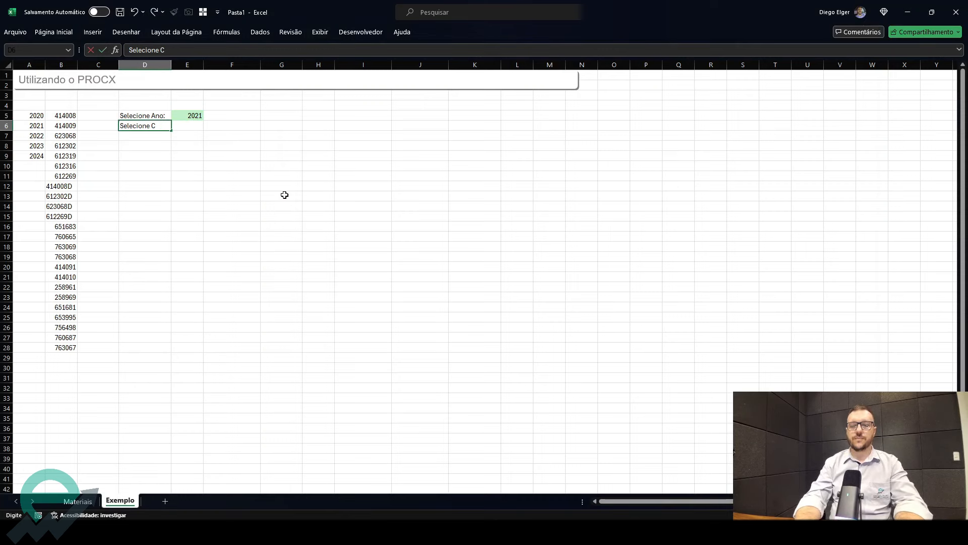
{"action": "type", "text": "odigo"}
{"action": "key", "text": "Tab"}
{"action": "left_click", "coordinate": [157, 126]}
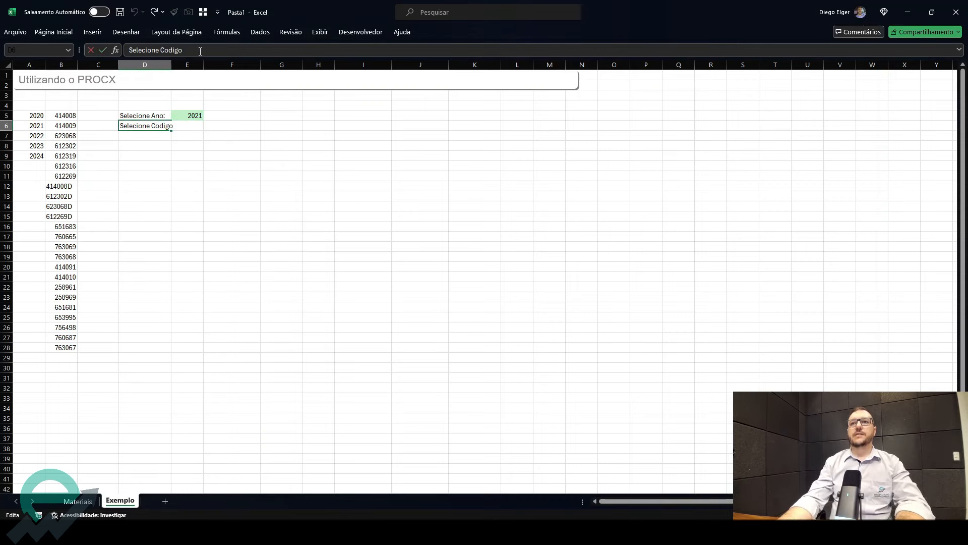
{"action": "key", "text": "Tab"}
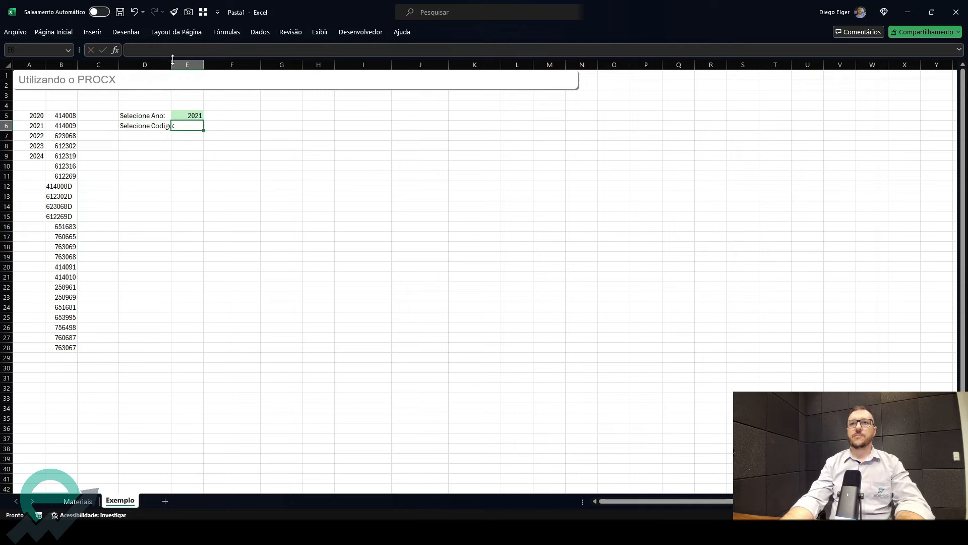
{"action": "left_click_drag", "start_coordinate": [172, 59], "coordinate": [179, 59]}
- Examine the spilled material code list in column B and its ÚNICO formula
{"action": "left_click", "coordinate": [71, 118]}
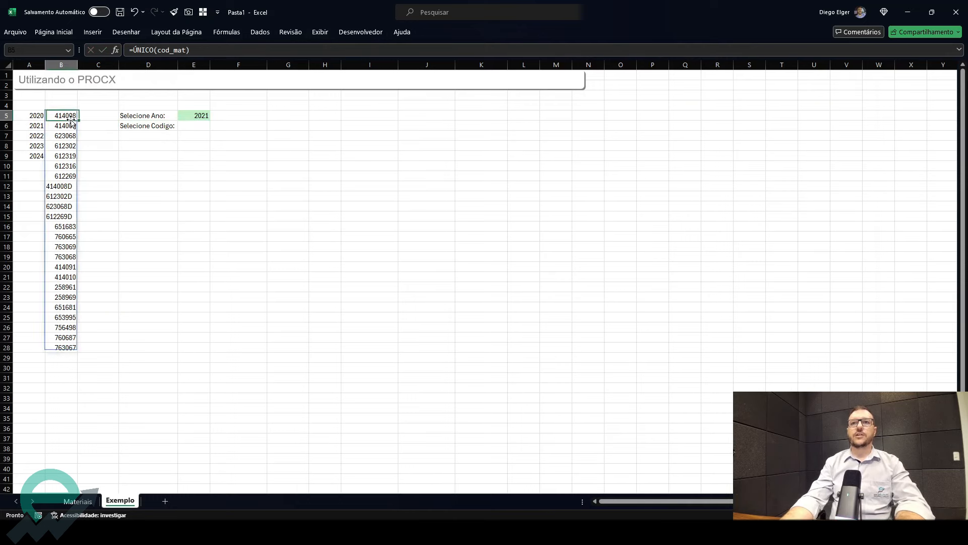
{"action": "left_click", "coordinate": [64, 156]}
{"action": "left_click", "coordinate": [66, 198]}
{"action": "left_click", "coordinate": [75, 269]}
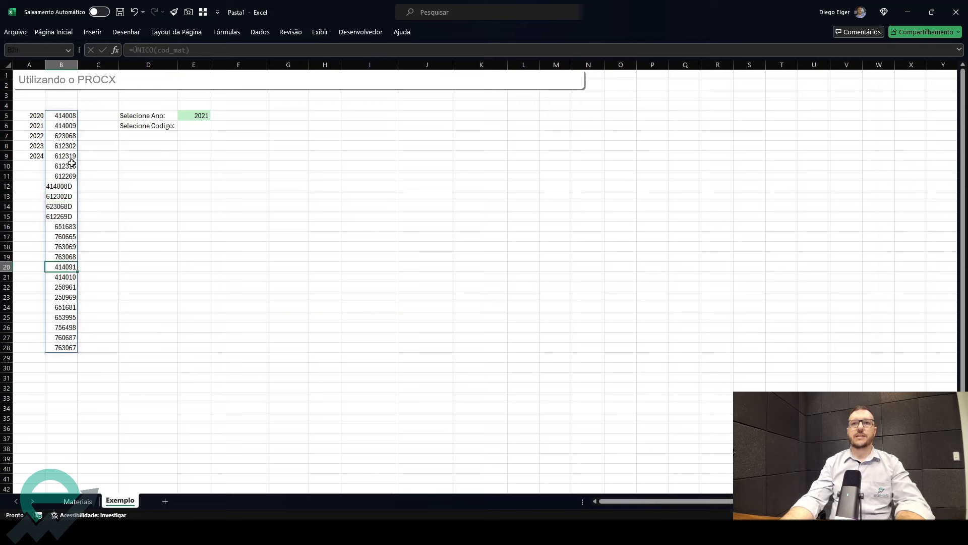
{"action": "left_click", "coordinate": [66, 138]}
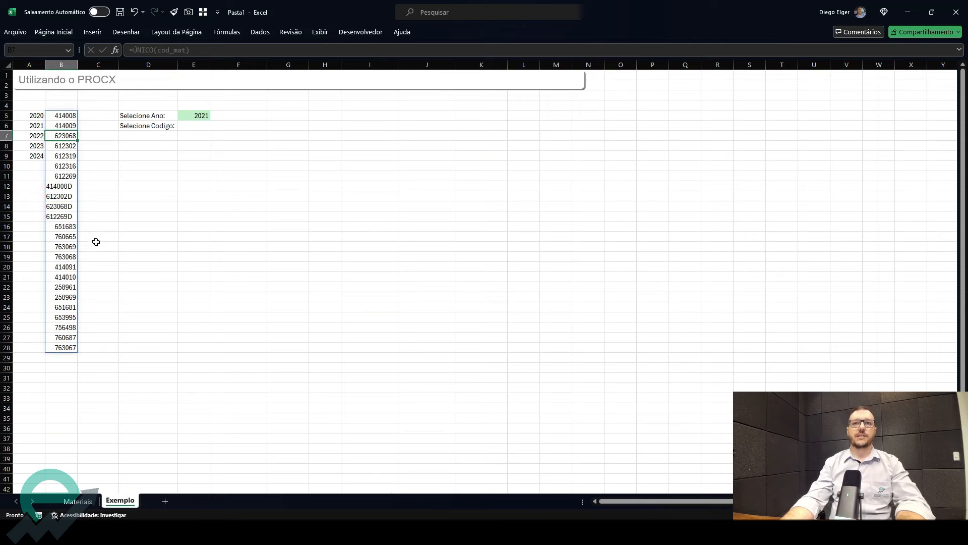
{"action": "left_click_drag", "start_coordinate": [60, 126], "coordinate": [48, 319]}
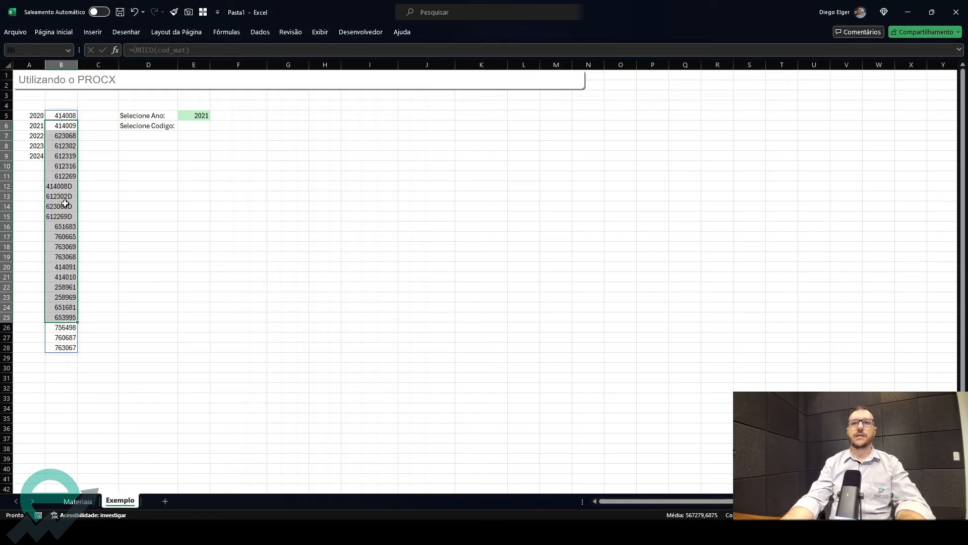
{"action": "left_click_drag", "start_coordinate": [64, 205], "coordinate": [68, 269]}
{"action": "left_click", "coordinate": [65, 117]}
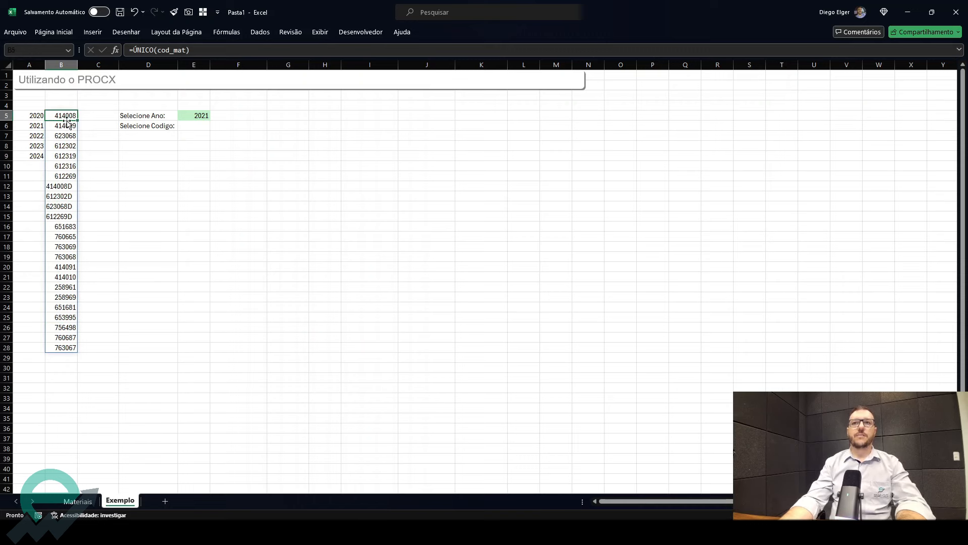
{"action": "left_click_drag", "start_coordinate": [192, 52], "coordinate": [112, 35]}
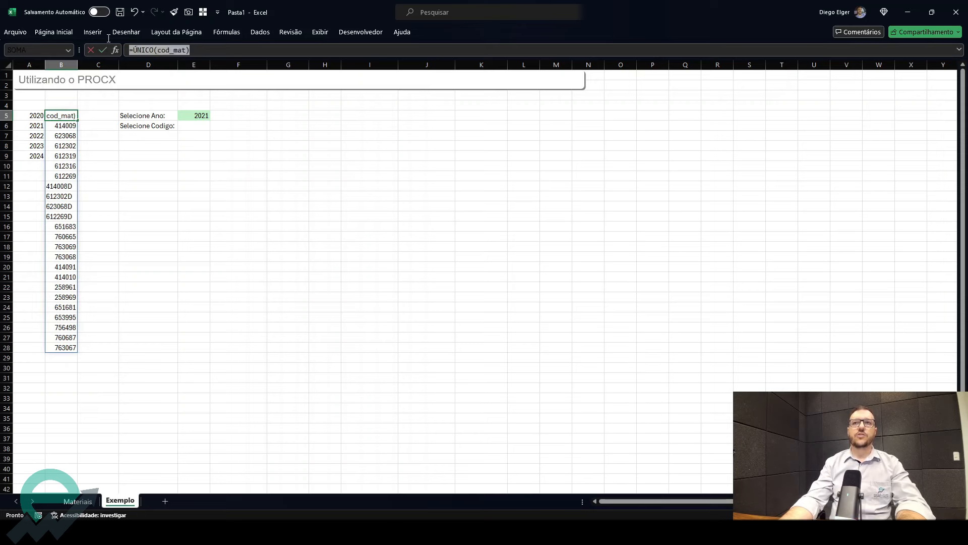
{"action": "key", "text": "Escape"}
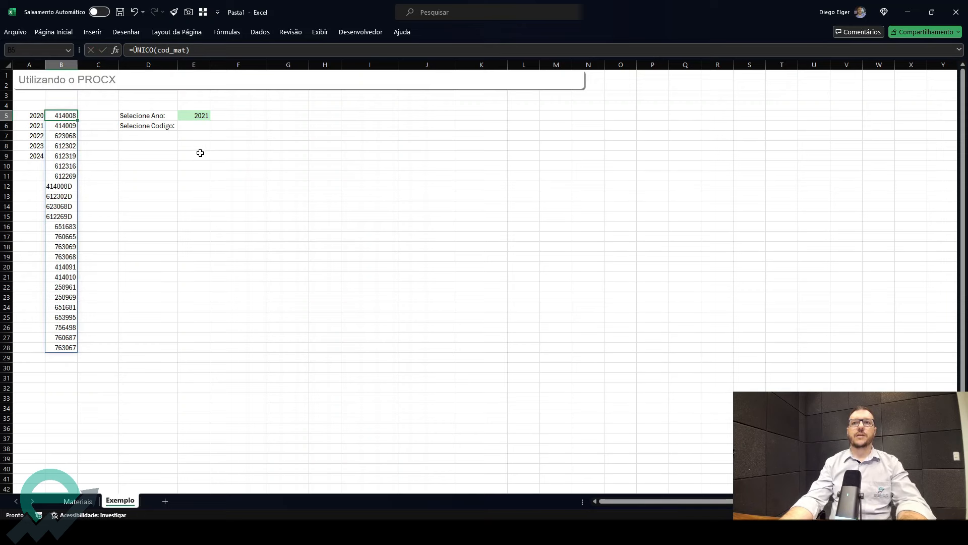
{"action": "left_click", "coordinate": [200, 126]}
{"action": "type", "text": "="}
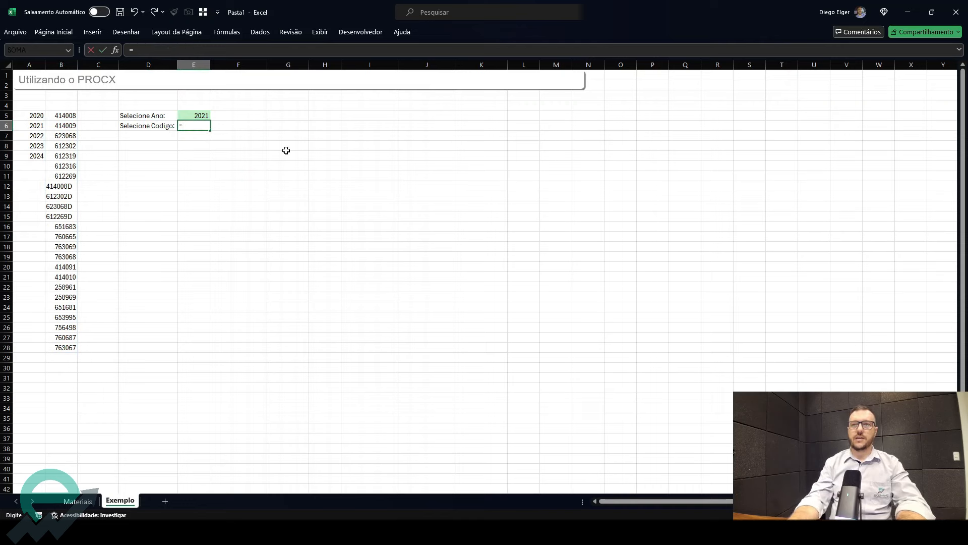
{"action": "key", "text": "Escape"}
- Add a List data validation to cell E6 with the spilled code range =$B$5# as its source
{"action": "left_click", "coordinate": [260, 32]}
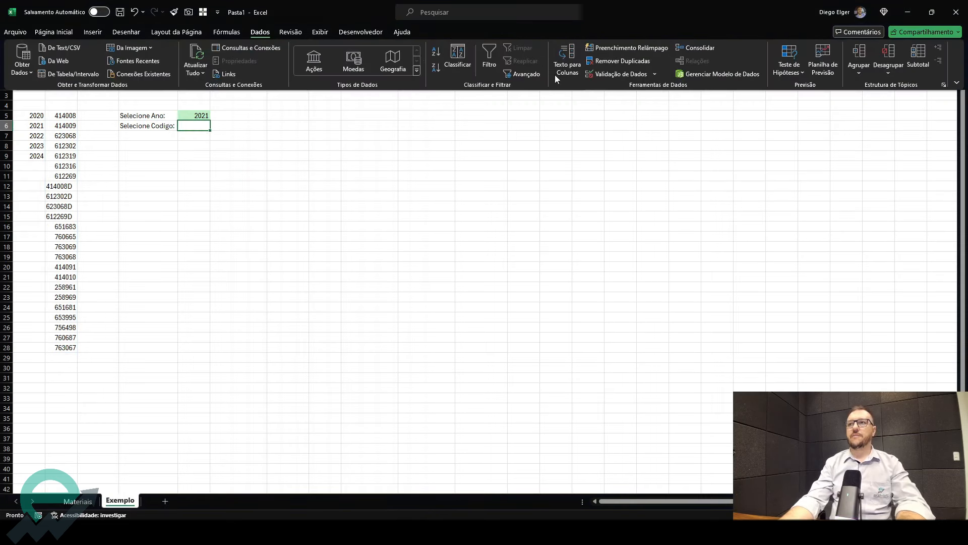
{"action": "left_click", "coordinate": [618, 73]}
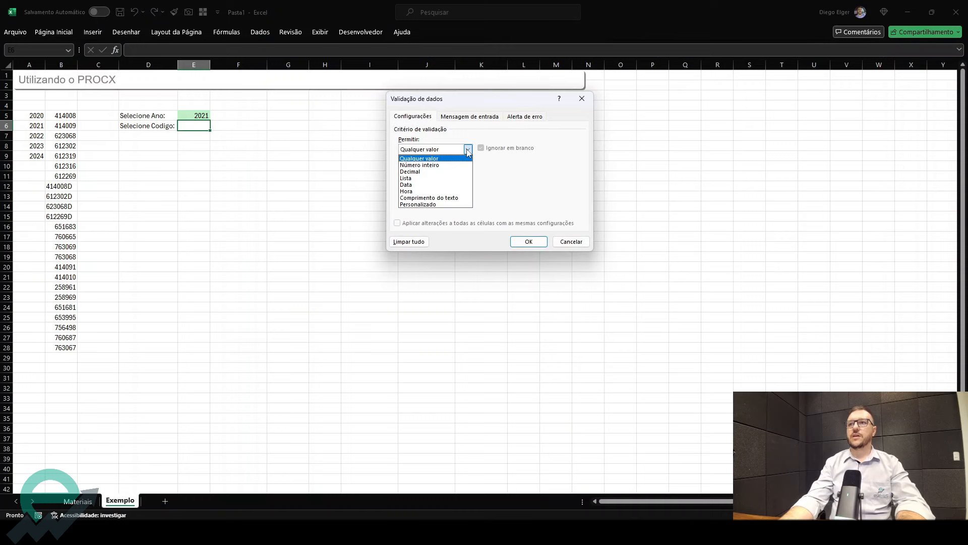
{"action": "left_click", "coordinate": [448, 178]}
{"action": "left_click", "coordinate": [550, 192]}
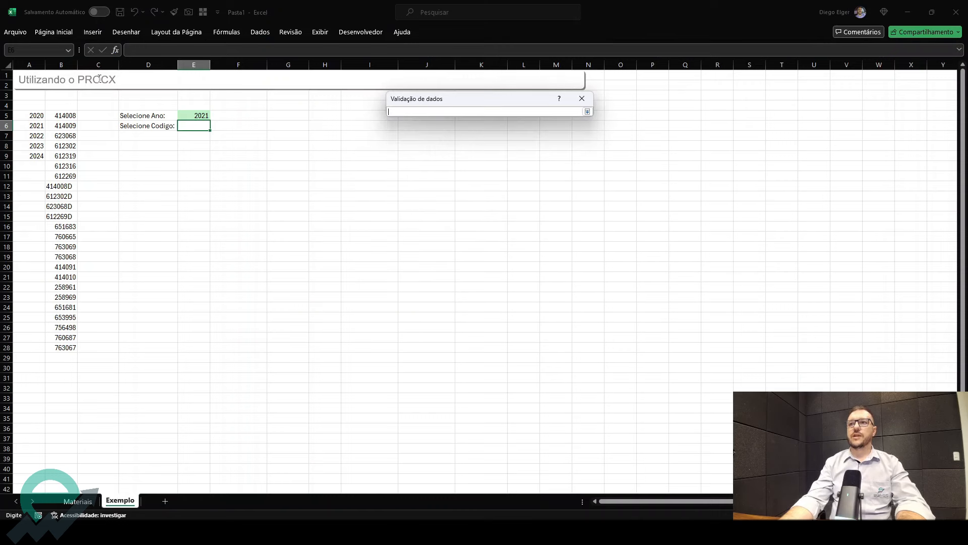
{"action": "left_click", "coordinate": [67, 116]}
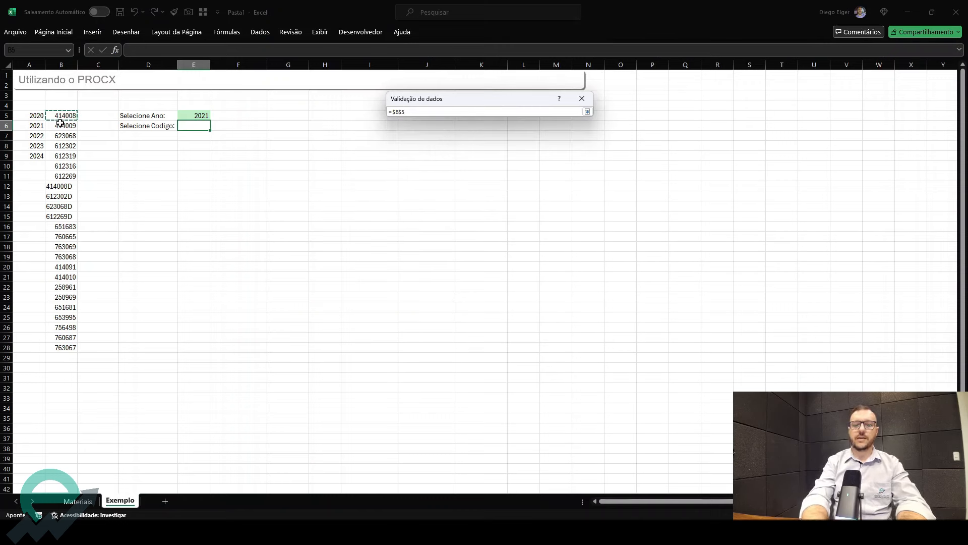
{"action": "type", "text": "#"}
{"action": "key", "text": "Return"}
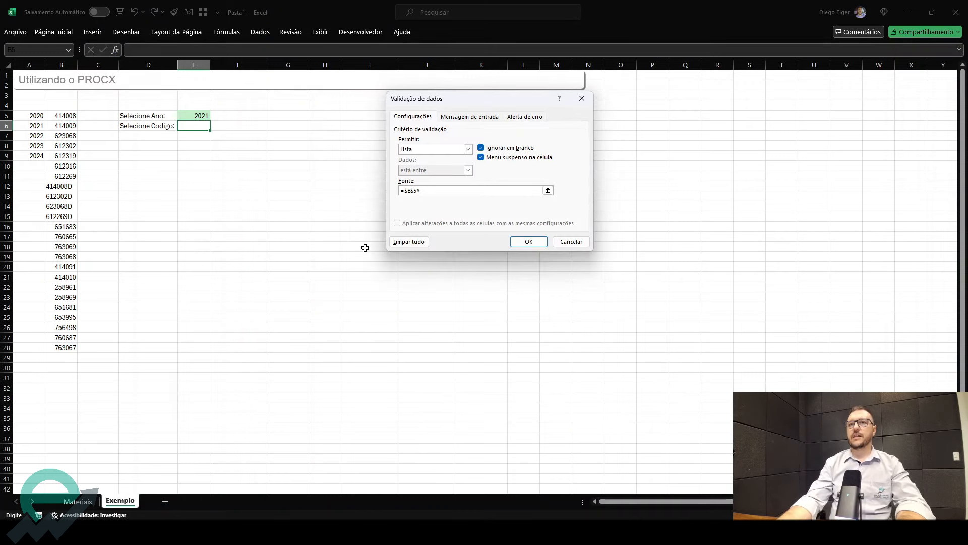
{"action": "left_click", "coordinate": [529, 242]}
- Choose 414009 from the material code dropdown in cell E6
{"action": "left_click", "coordinate": [214, 125]}
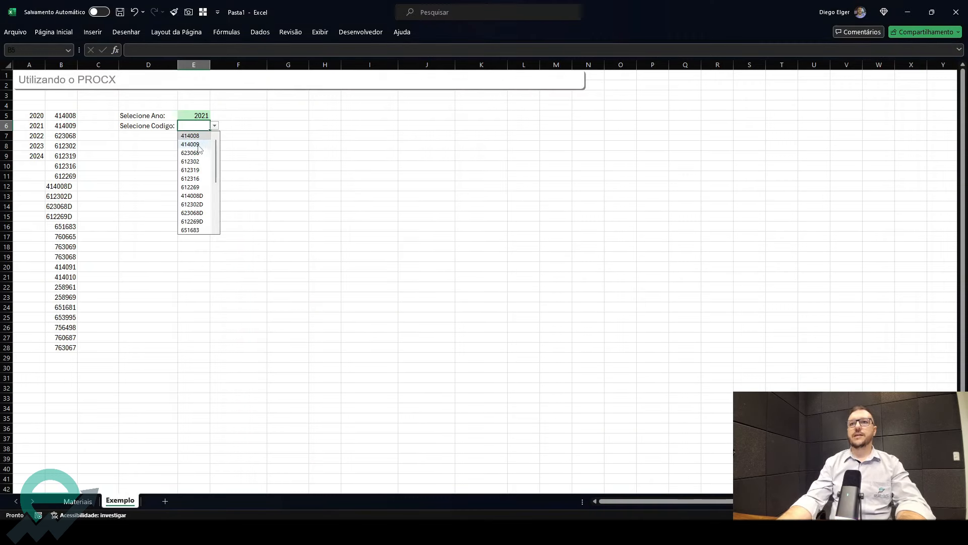
{"action": "left_click", "coordinate": [195, 145]}
{"action": "right_click", "coordinate": [191, 129]}
{"action": "key", "text": "Escape"}
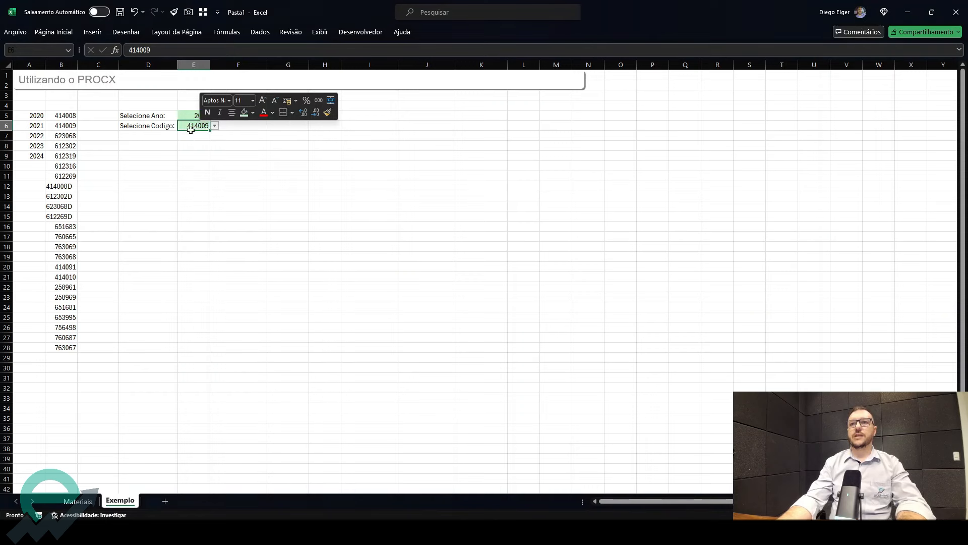
- Review the codes and years in the Materiais table, then return to the Exemplo sheet
{"action": "left_click", "coordinate": [64, 123]}
{"action": "left_click", "coordinate": [139, 135]}
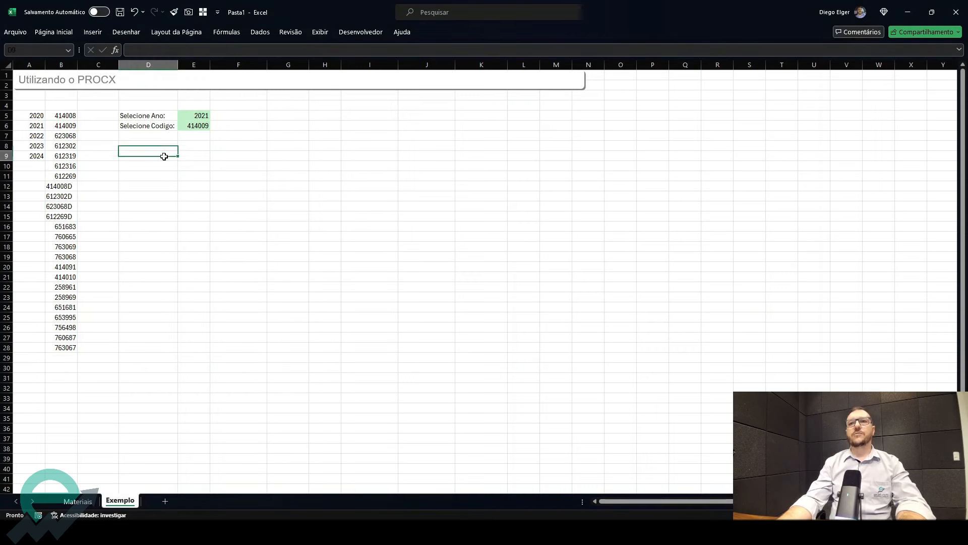
{"action": "left_click", "coordinate": [77, 501]}
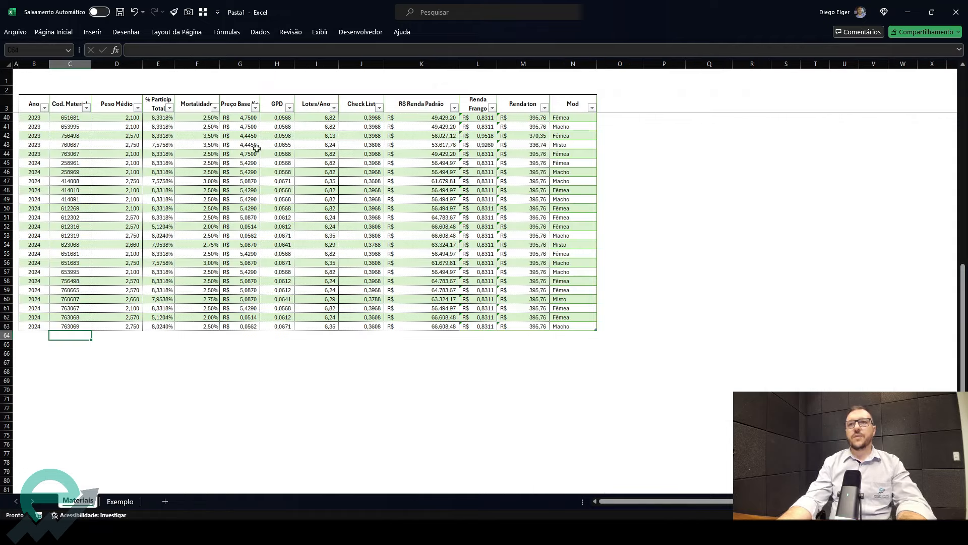
{"action": "scroll", "coordinate": [123, 182], "scroll_direction": "up", "scroll_amount": 12}
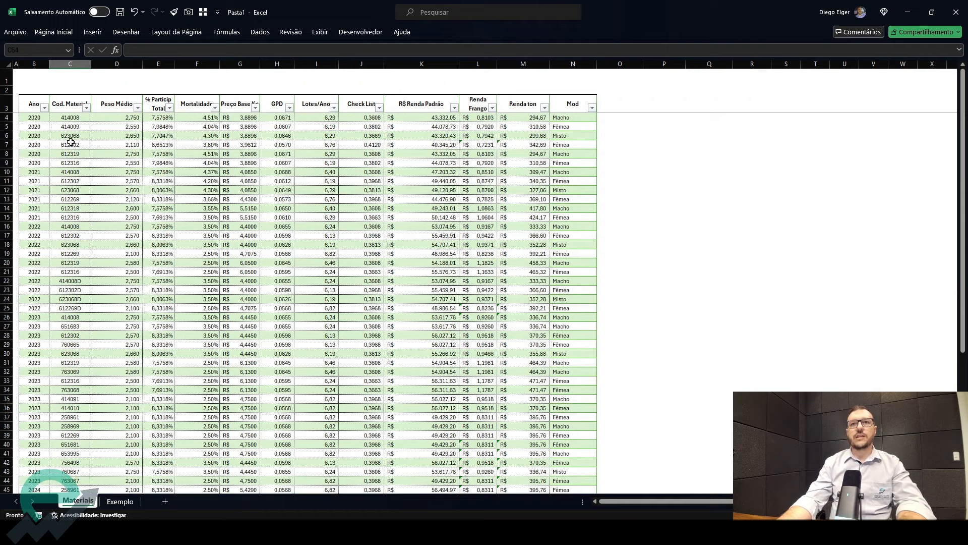
{"action": "left_click", "coordinate": [71, 143]}
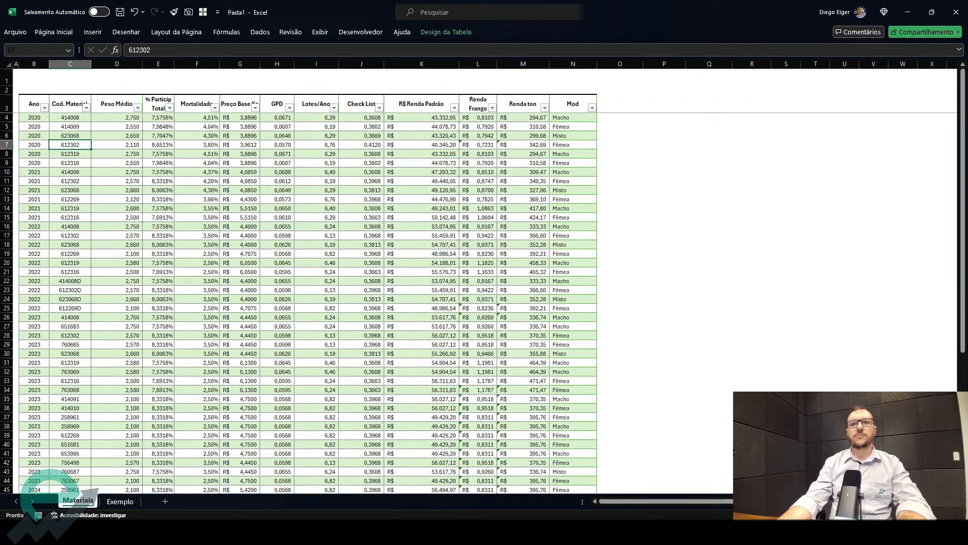
{"action": "left_click", "coordinate": [120, 501]}
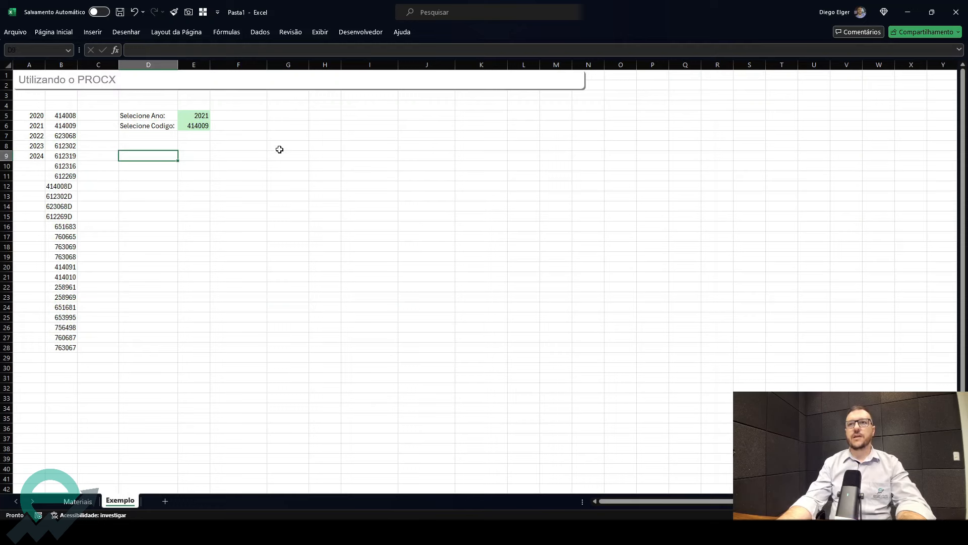
{"action": "left_click", "coordinate": [228, 127]}
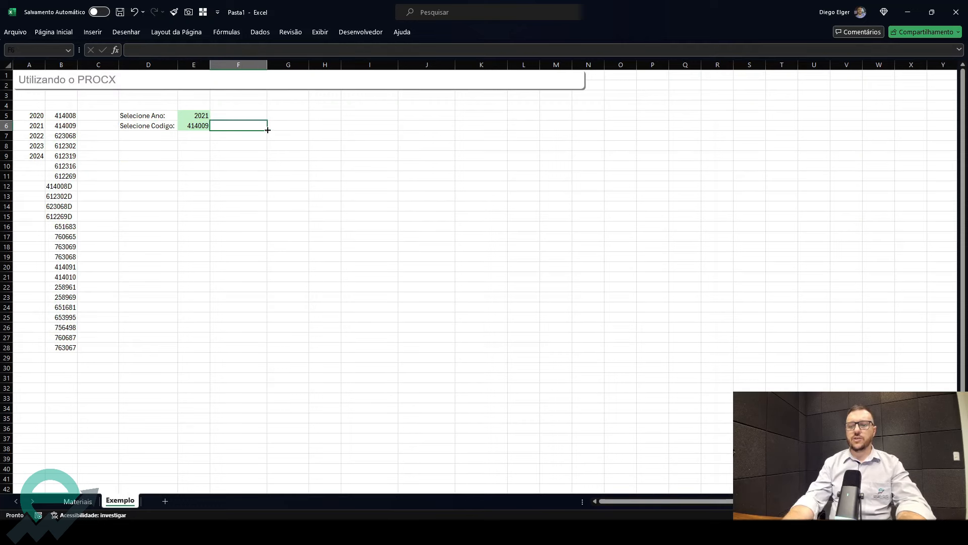
- Enter =PROCX(E6;cod_mat;Tabela2[Peso Médio]) in F6, looking up the selected code in the Materiais table
{"action": "type", "text": "=procx"}
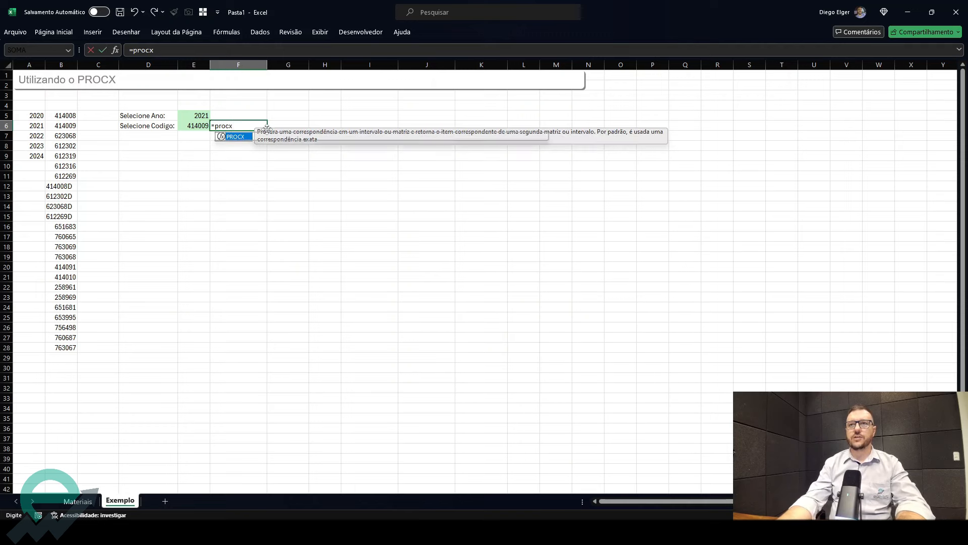
{"action": "key", "text": "Tab"}
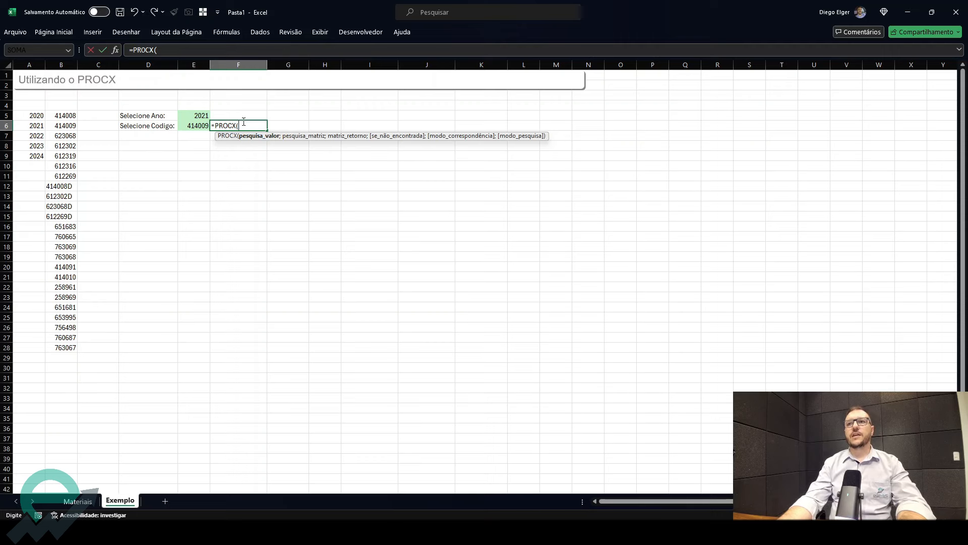
{"action": "left_click", "coordinate": [193, 126]}
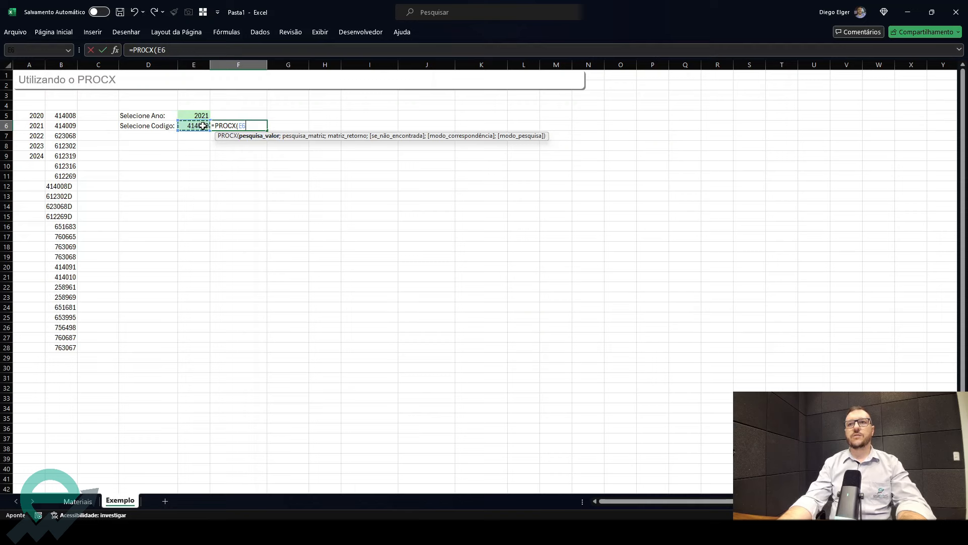
{"action": "type", "text": ";"}
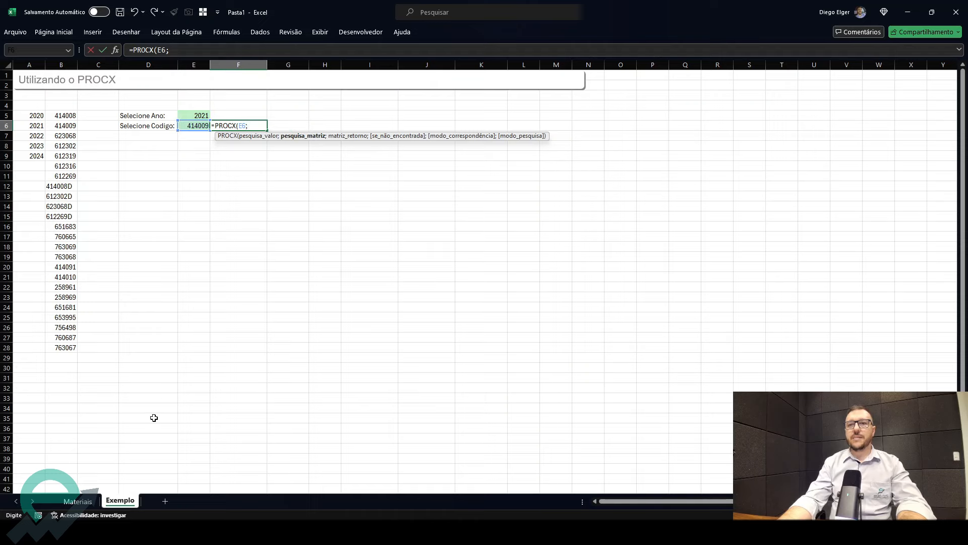
{"action": "left_click", "coordinate": [77, 501]}
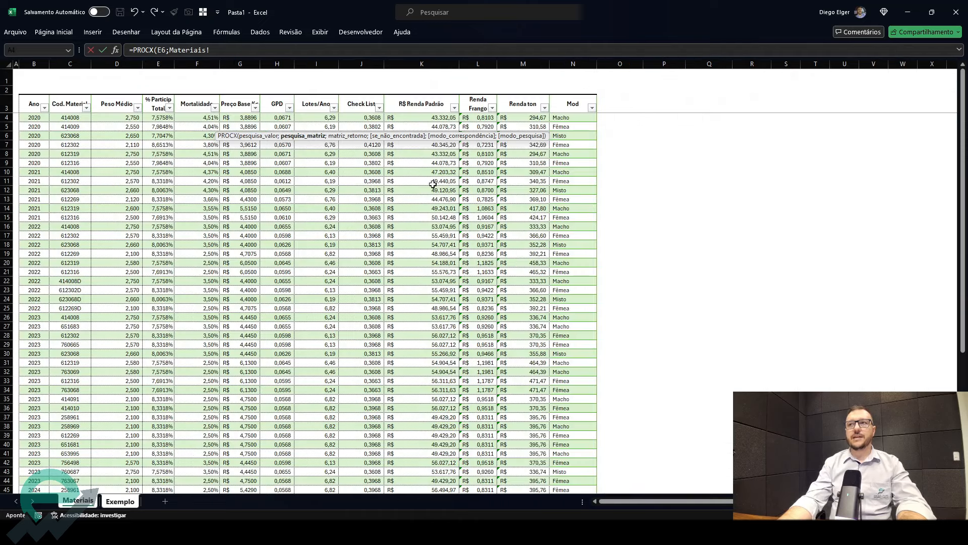
{"action": "left_click", "coordinate": [66, 94]}
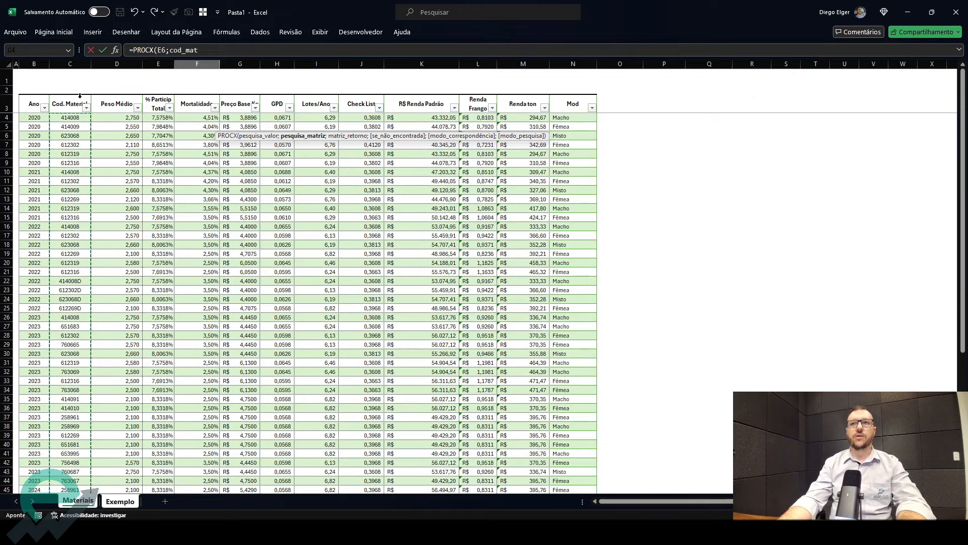
{"action": "type", "text": ";"}
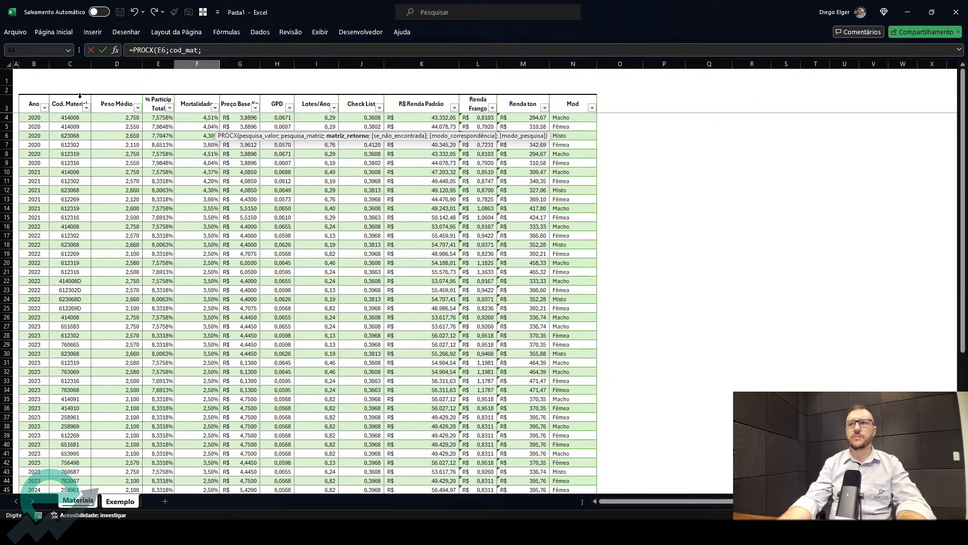
{"action": "left_click", "coordinate": [118, 95]}
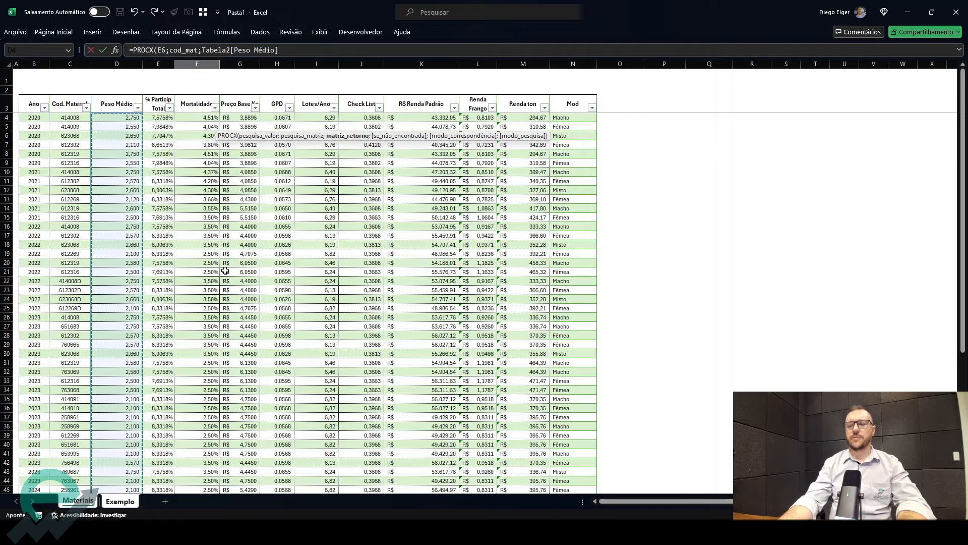
{"action": "key", "text": "Return"}
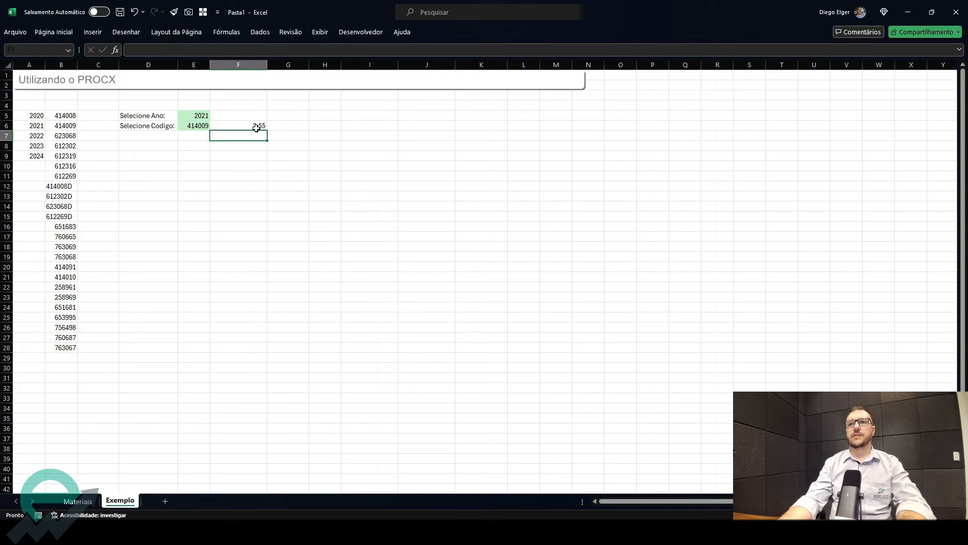
- Increase the decimal places of the F6 result to three
{"action": "left_click", "coordinate": [257, 127]}
{"action": "left_click", "coordinate": [53, 31]}
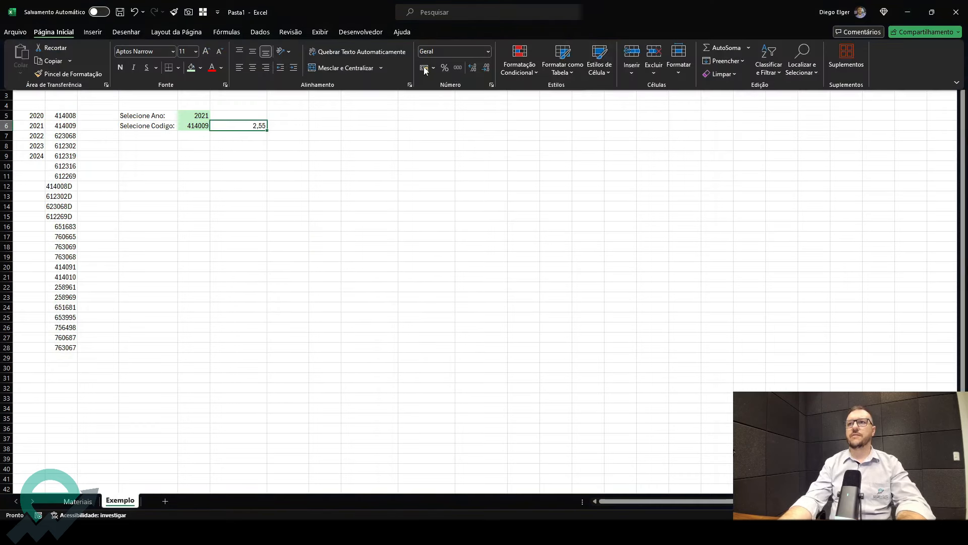
{"action": "left_click", "coordinate": [472, 68]}
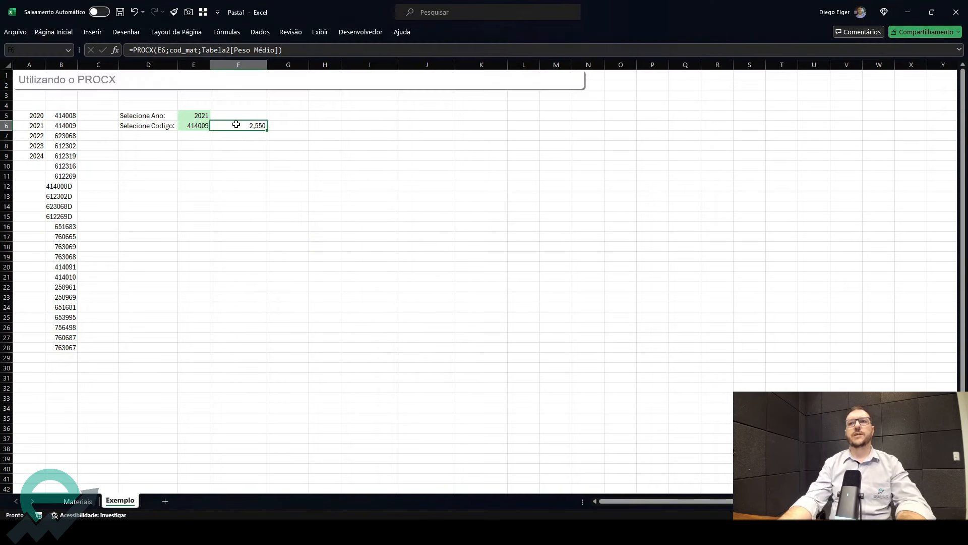
- Try codes 414008, 623068, 612302 and 612316 from the E6 dropdown to test the lookup
{"action": "key", "text": "Left"}
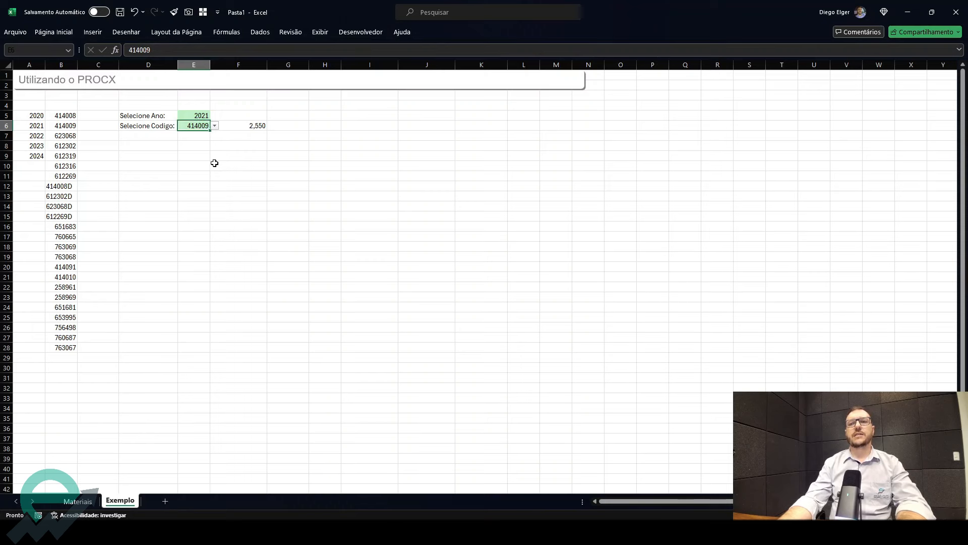
{"action": "left_click", "coordinate": [215, 126]}
{"action": "left_click", "coordinate": [205, 136]}
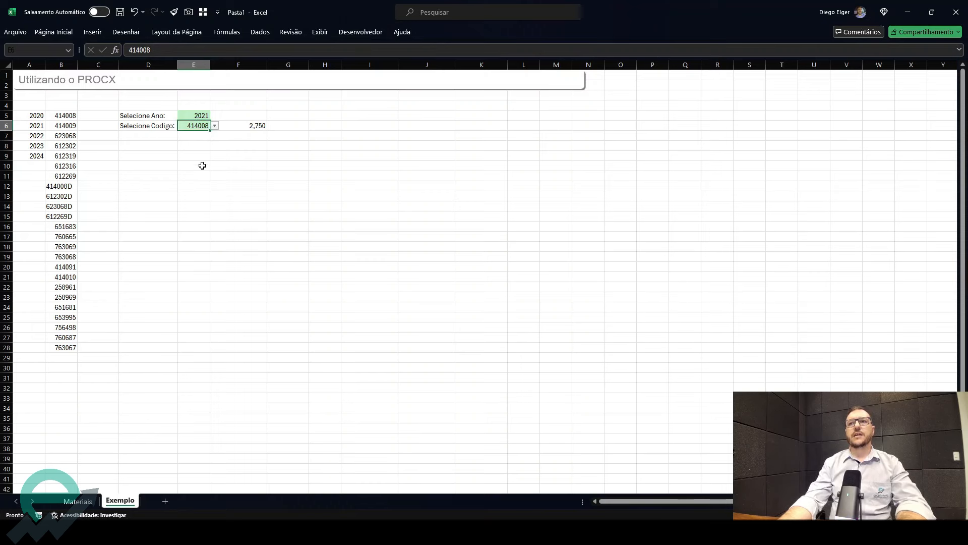
{"action": "left_click", "coordinate": [215, 126]}
{"action": "left_click", "coordinate": [197, 155]}
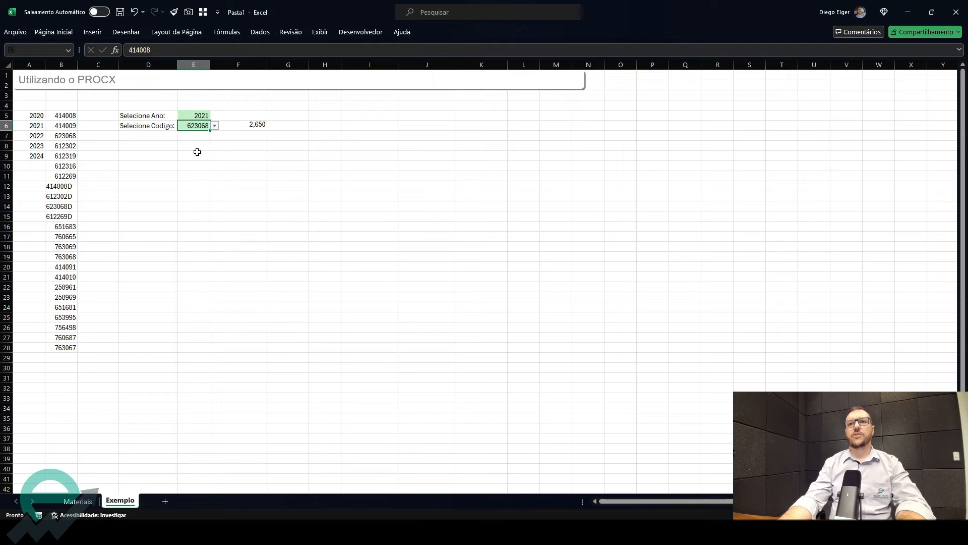
{"action": "left_click", "coordinate": [215, 126]}
{"action": "left_click", "coordinate": [196, 165]}
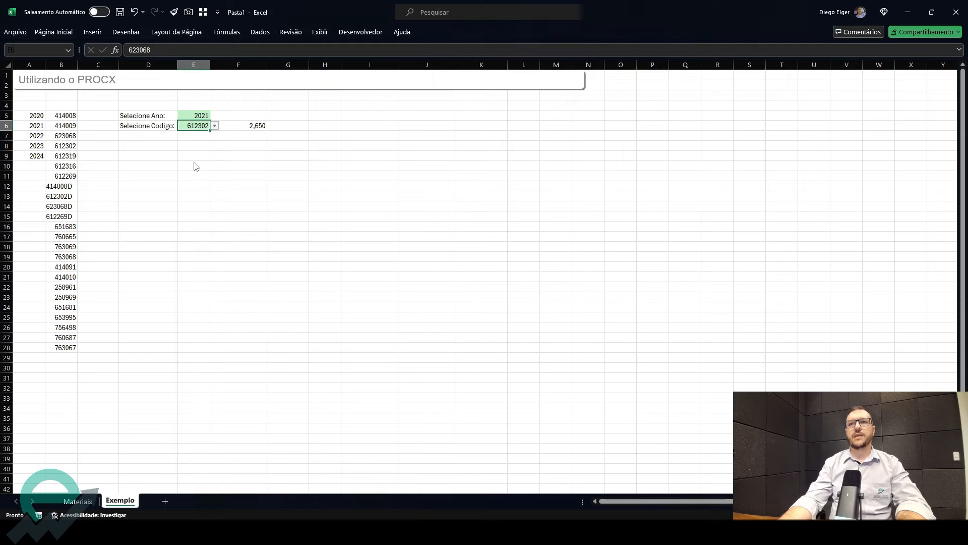
{"action": "left_click", "coordinate": [215, 126]}
{"action": "left_click", "coordinate": [199, 179]}
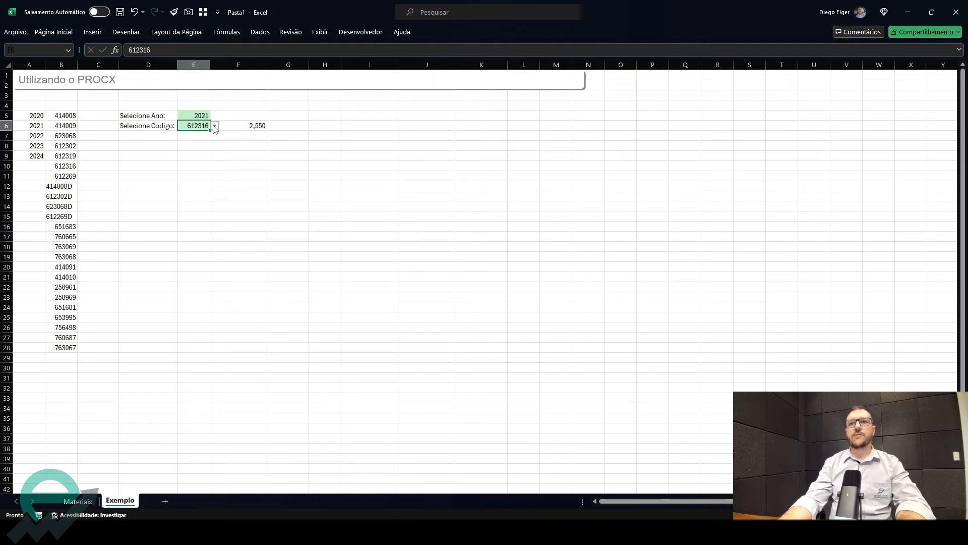
{"action": "left_click", "coordinate": [215, 126]}
- Choose 2020 from the year dropdown in E5
{"action": "left_click", "coordinate": [203, 117]}
{"action": "left_click", "coordinate": [214, 116]}
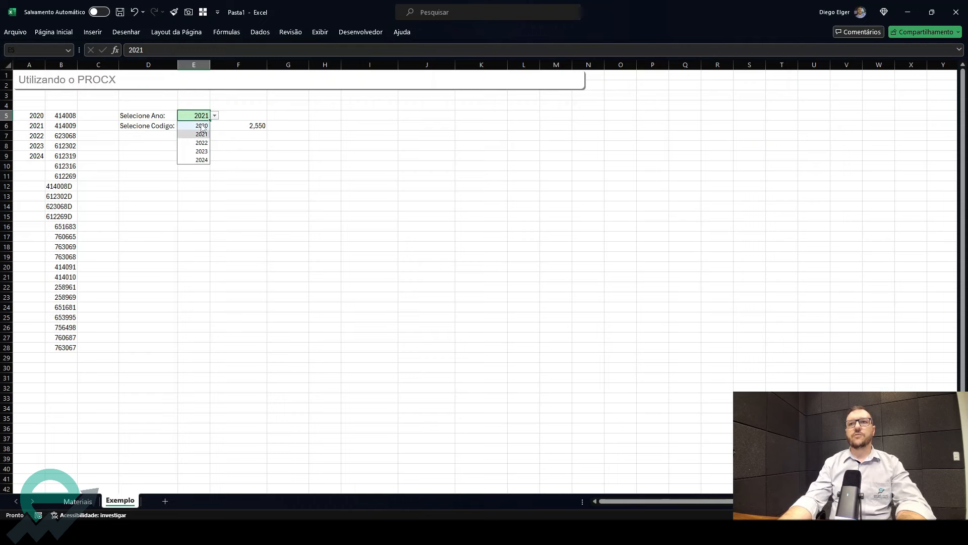
{"action": "left_click", "coordinate": [200, 125]}
- Compare the F6 formula result with the matching rows in the Materiais table, then return to Exemplo
{"action": "left_click", "coordinate": [240, 126]}
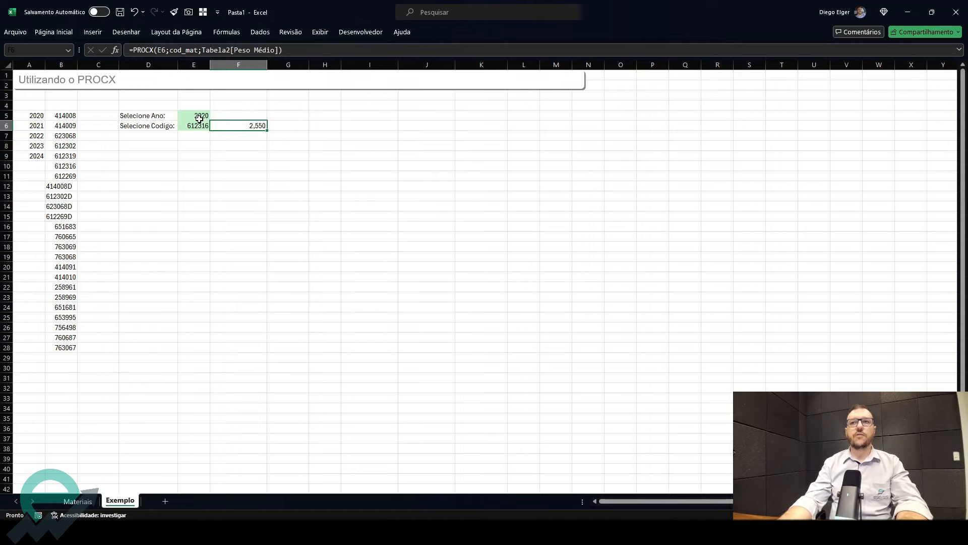
{"action": "left_click", "coordinate": [81, 501]}
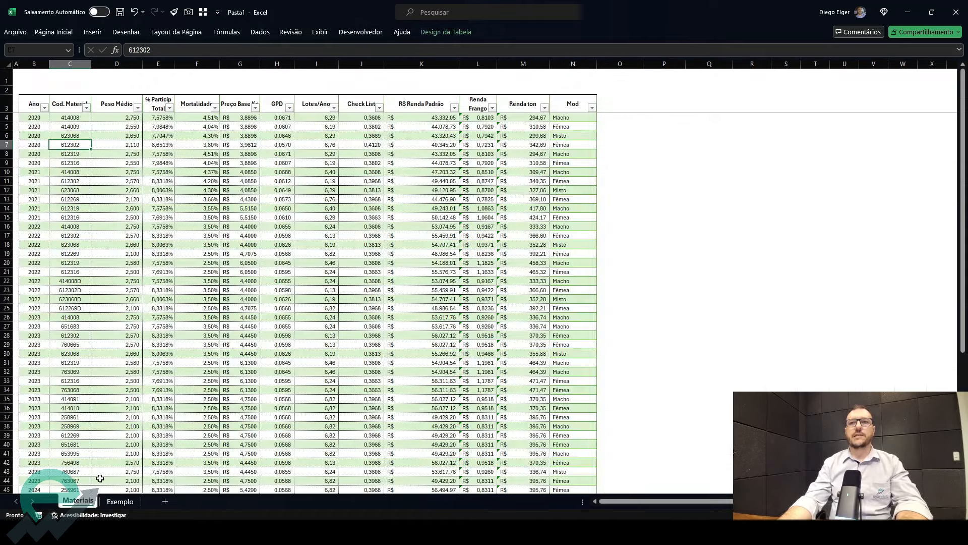
{"action": "left_click", "coordinate": [33, 170]}
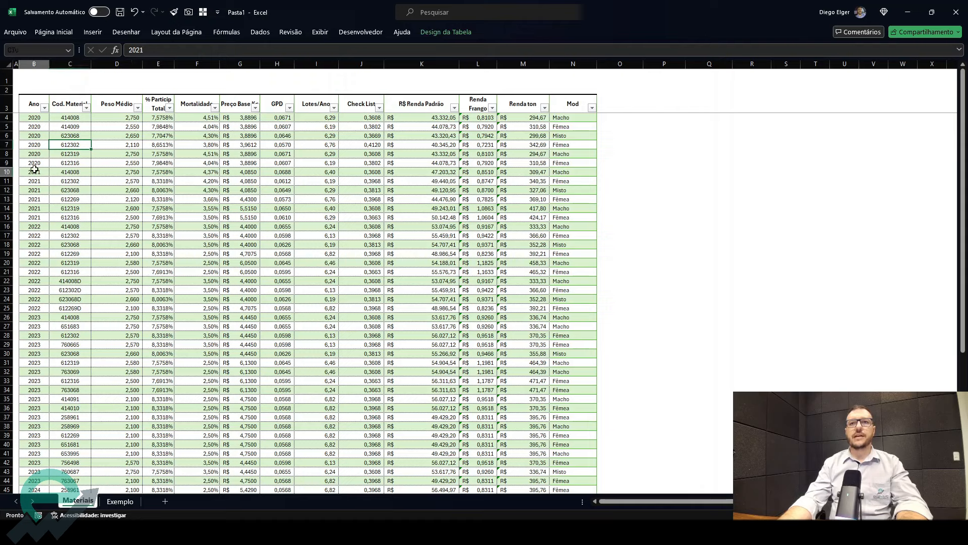
{"action": "left_click", "coordinate": [69, 199]}
{"action": "left_click", "coordinate": [120, 502]}
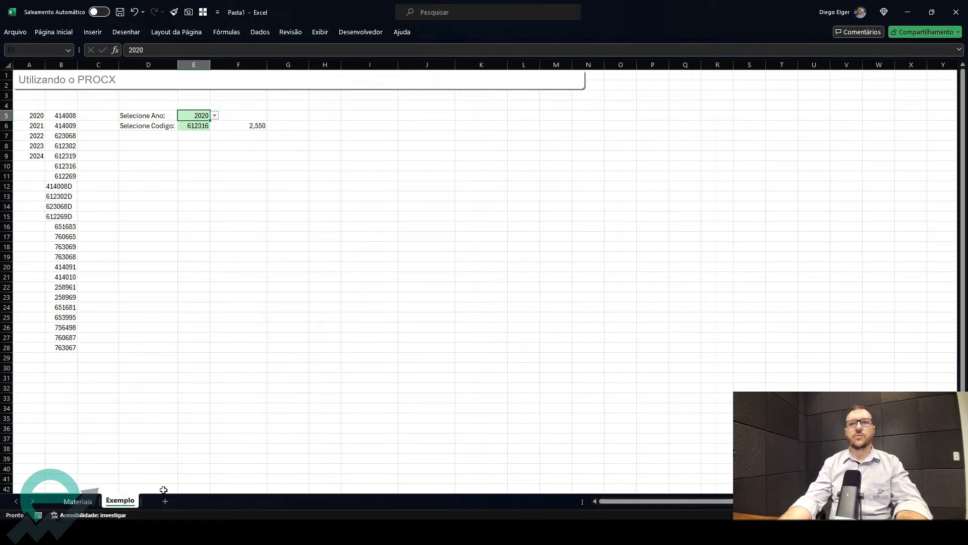
- Choose 414008 from the material code dropdown in E6
{"action": "left_click", "coordinate": [205, 127]}
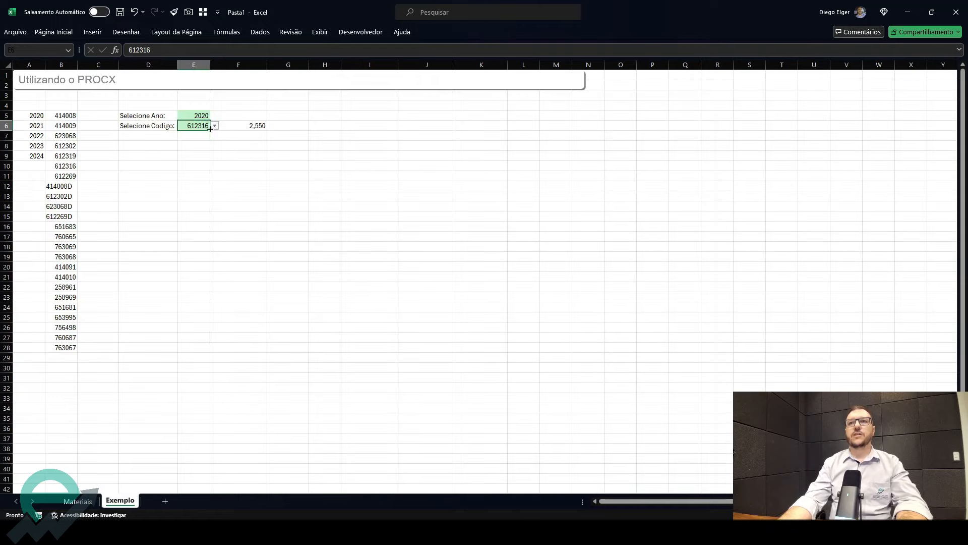
{"action": "left_click", "coordinate": [214, 127]}
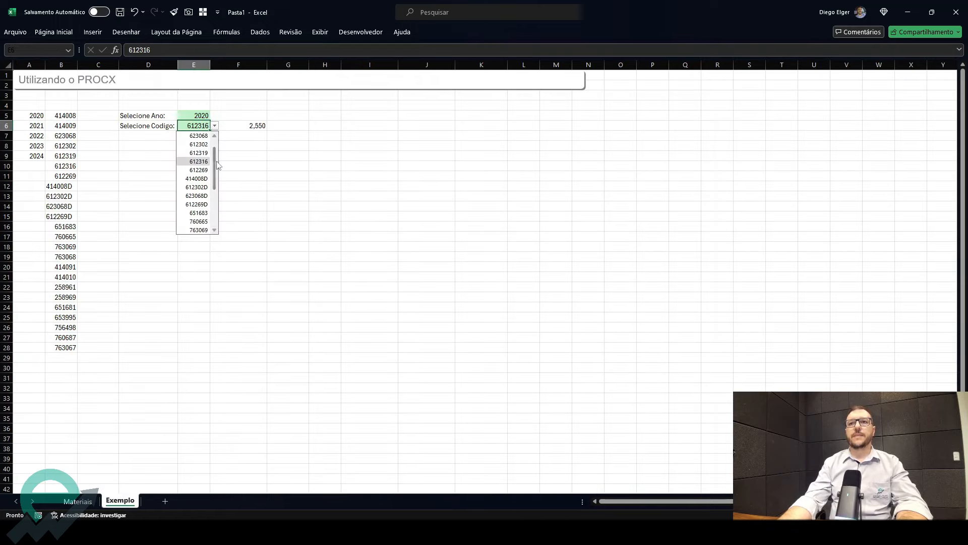
{"action": "left_click", "coordinate": [199, 136]}
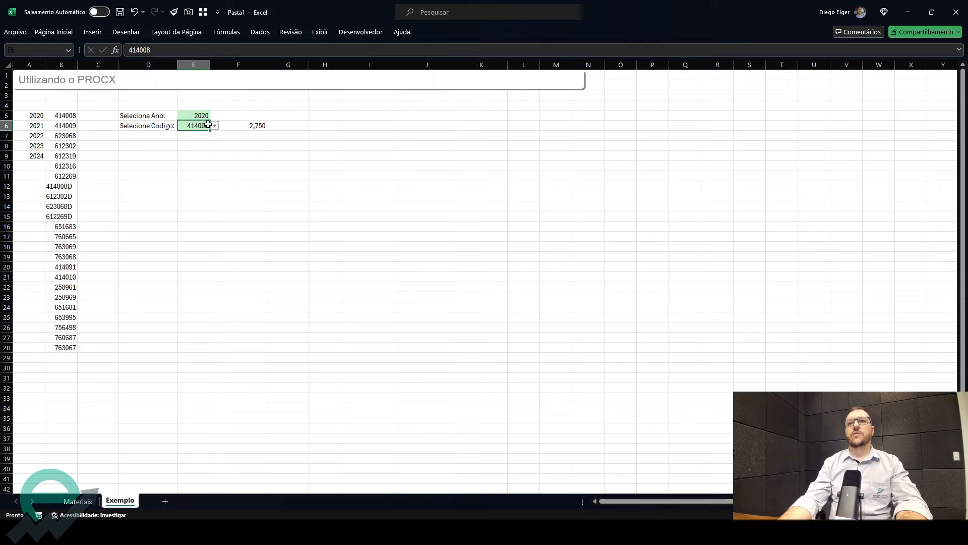
{"action": "left_click", "coordinate": [260, 126]}
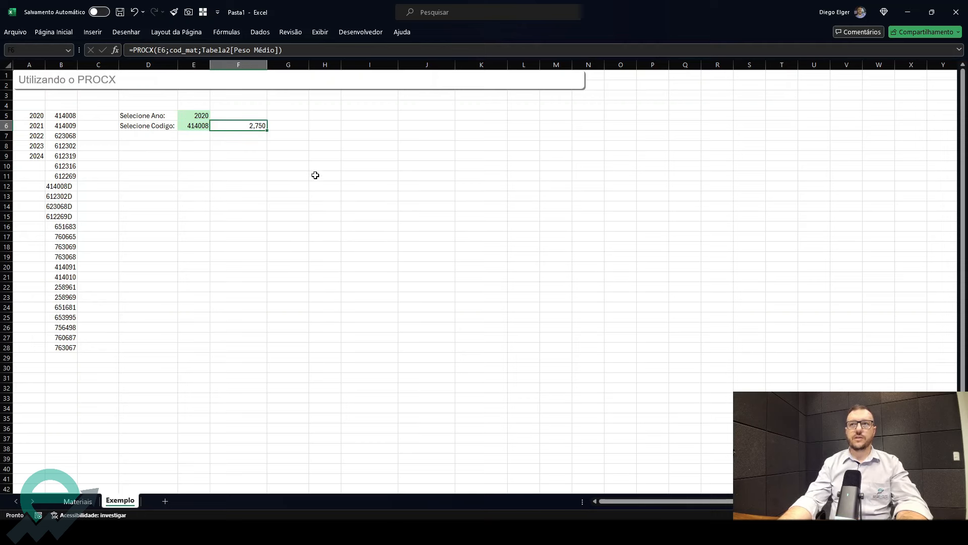
- Change the return column in the F6 formula to Tabela2[R$ Renda Padrão]
{"action": "left_click_drag", "start_coordinate": [275, 52], "coordinate": [234, 49]}
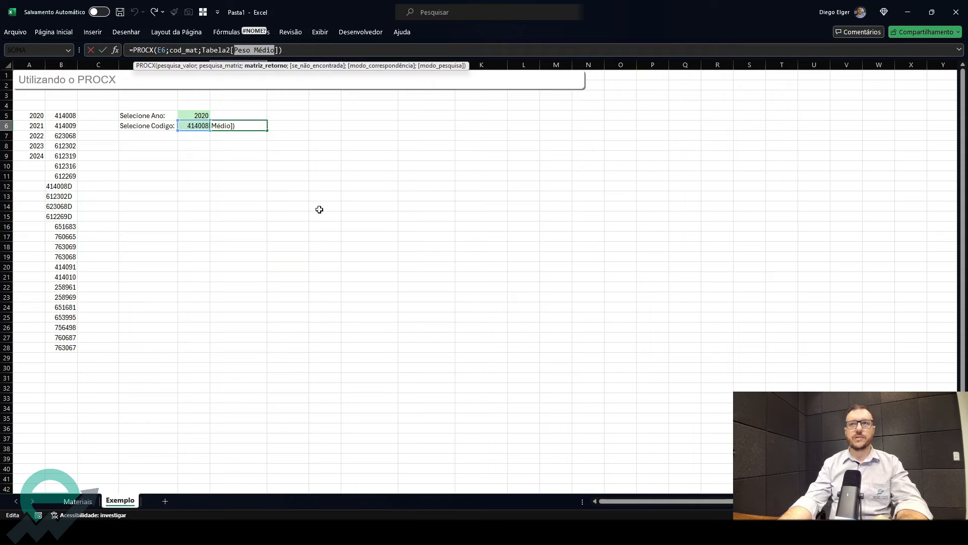
{"action": "key", "text": "BackSpace"}
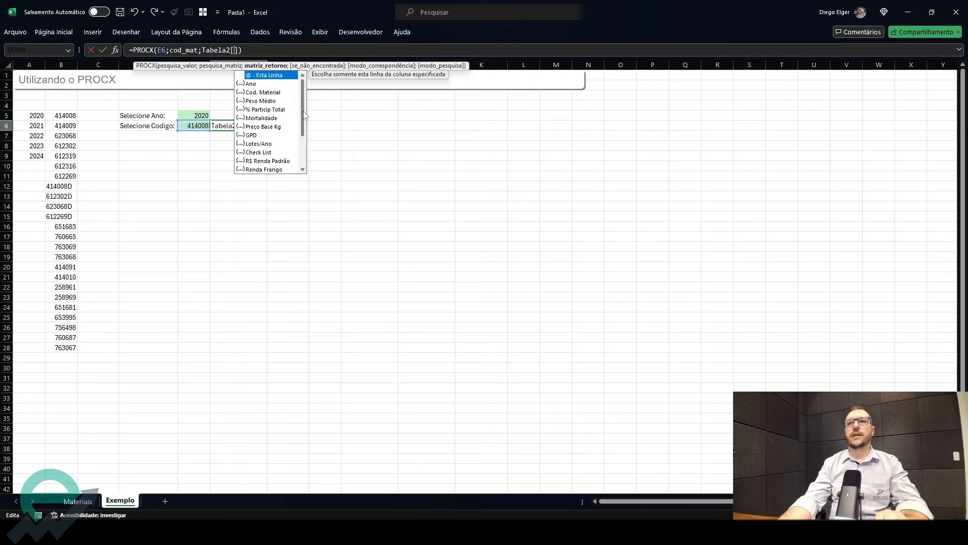
{"action": "mouse_move", "coordinate": [303, 113]}
{"action": "left_mouse_down"}
{"action": "mouse_move", "coordinate": [304, 142]}
{"action": "mouse_move", "coordinate": [303, 125]}
{"action": "left_mouse_up"}
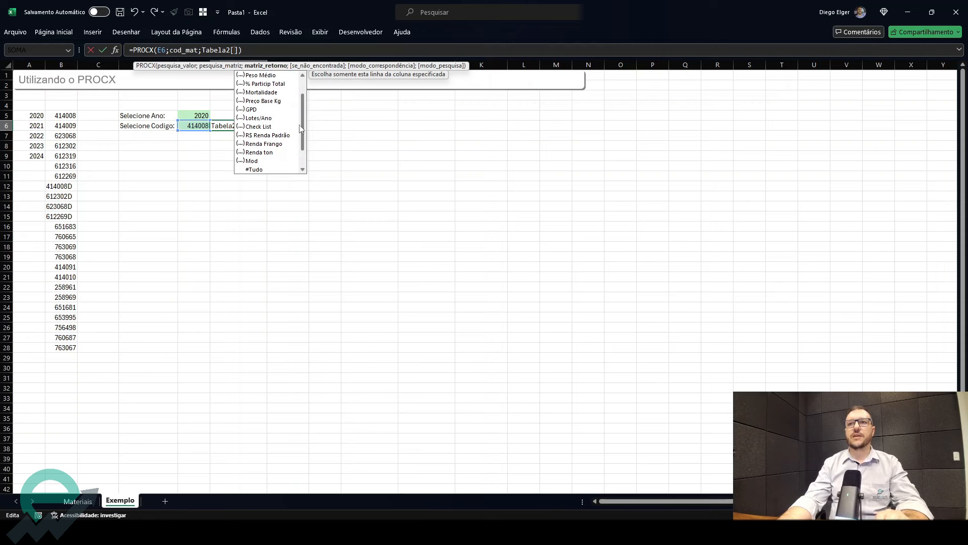
{"action": "double_click", "coordinate": [270, 136]}
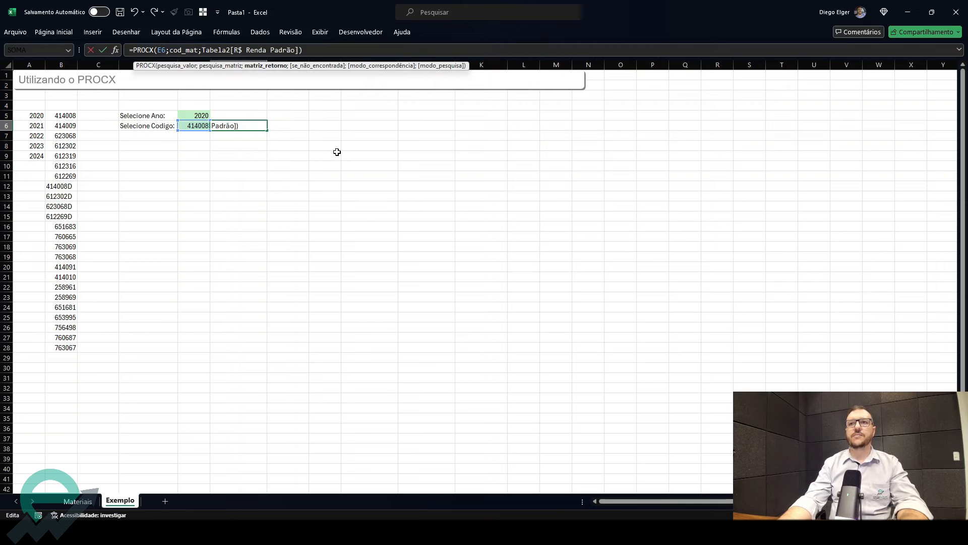
{"action": "key", "text": "Return"}
- Apply currency format to the lookup result in F6
{"action": "left_click", "coordinate": [247, 125]}
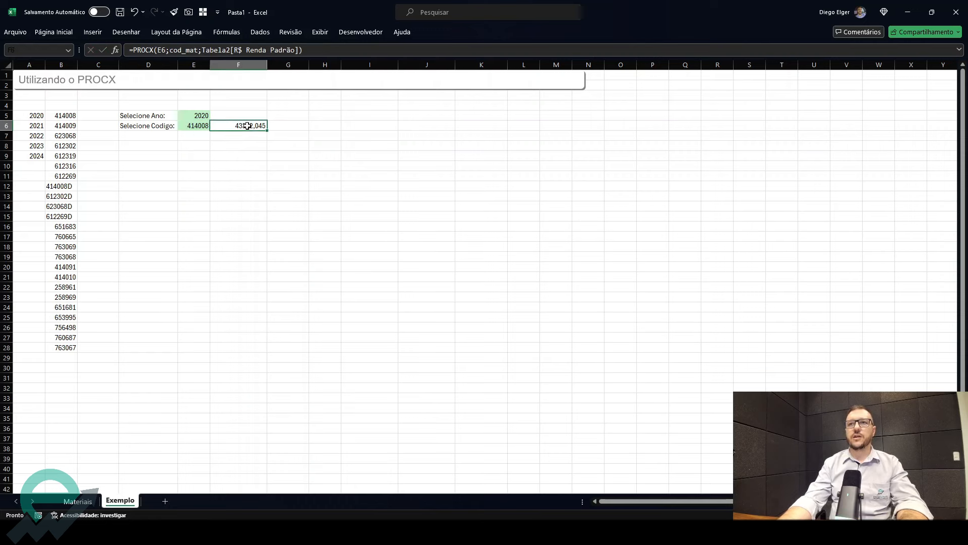
{"action": "key", "text": "ctrl+shift+4"}
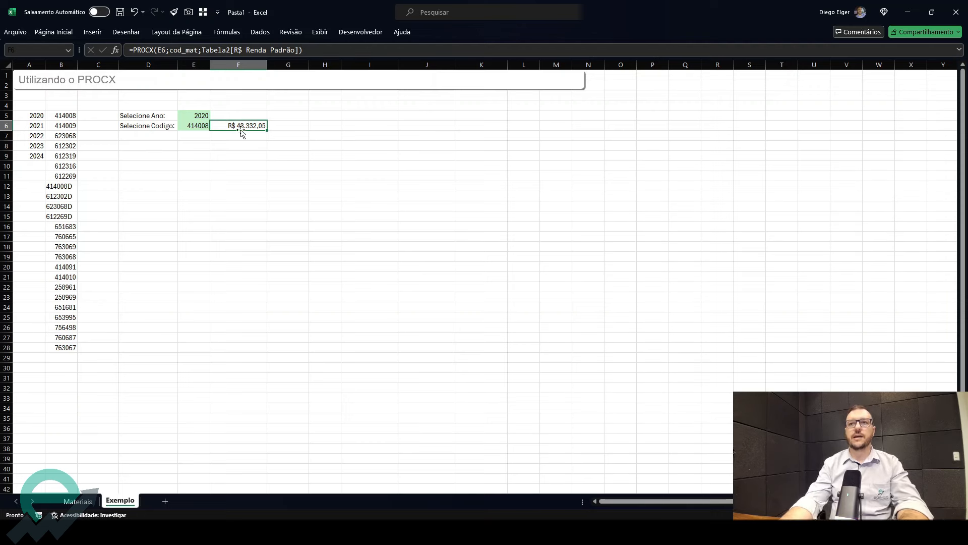
{"action": "left_click", "coordinate": [193, 127]}
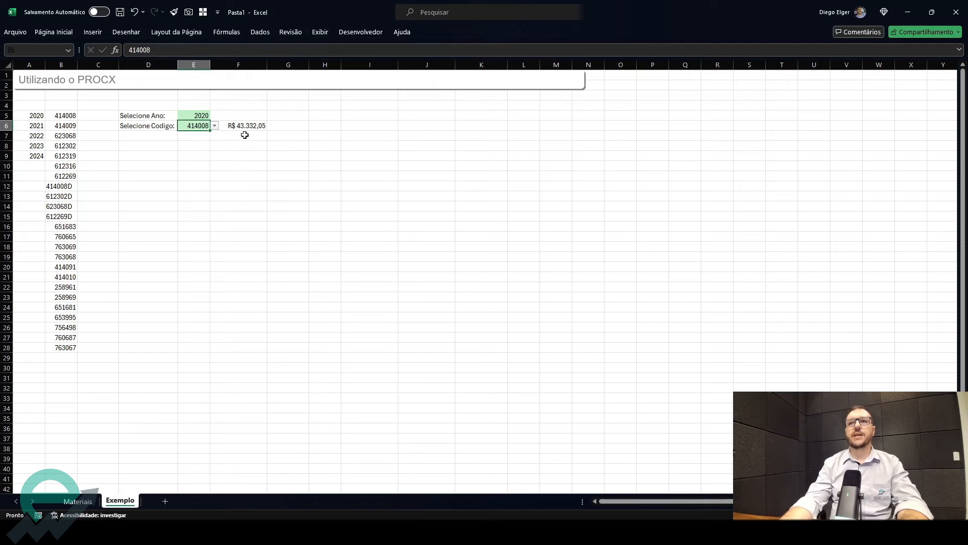
{"action": "key", "text": "Right"}
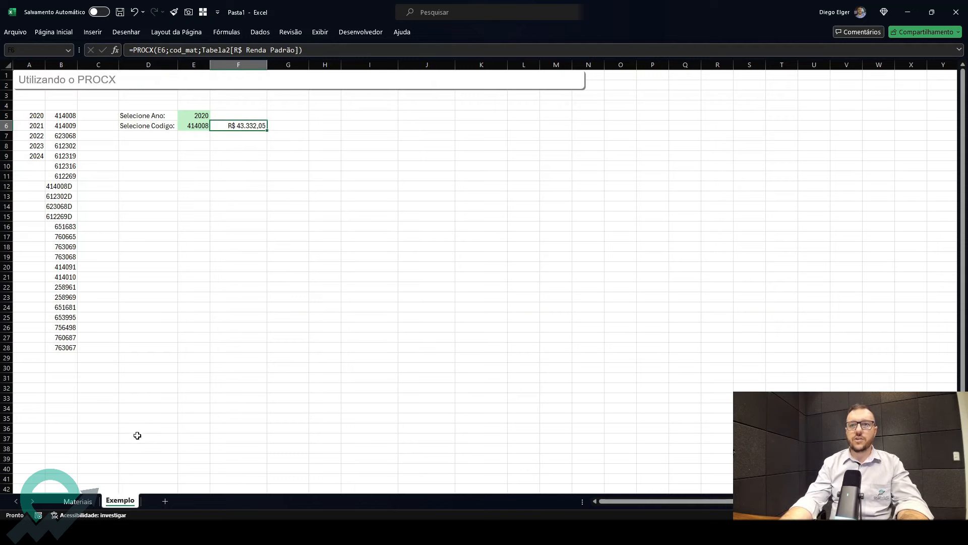
{"action": "left_click", "coordinate": [81, 515]}
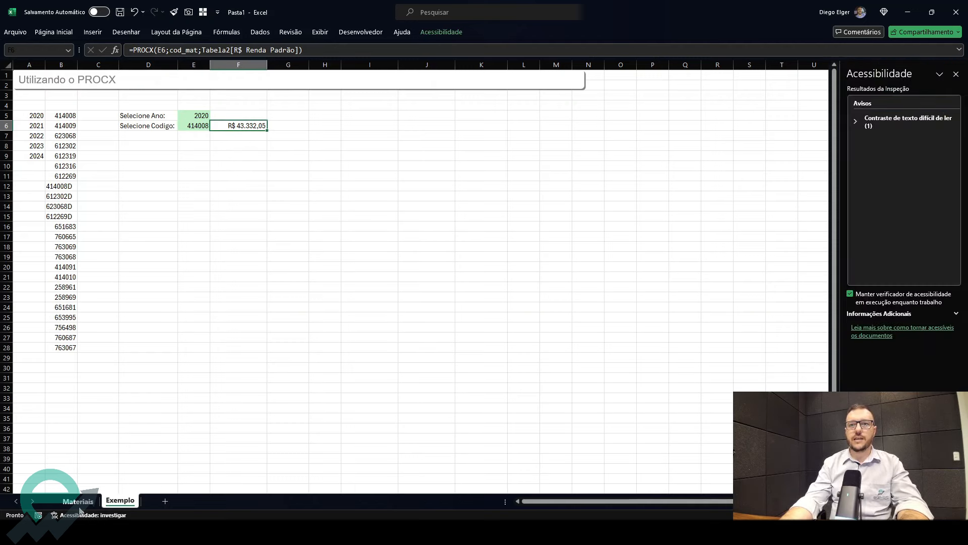
{"action": "left_click", "coordinate": [955, 74]}
- On the Materiais sheet, filter the Cod. Material column of the table to show only 414008
{"action": "key", "text": "ctrl+Page_Up"}
{"action": "left_click", "coordinate": [87, 107]}
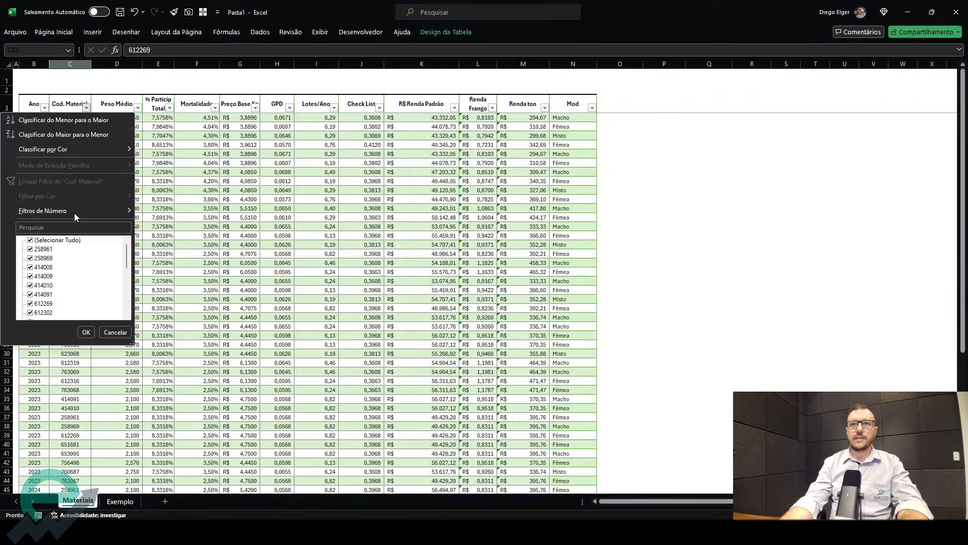
{"action": "left_click", "coordinate": [46, 240]}
{"action": "left_click", "coordinate": [47, 268]}
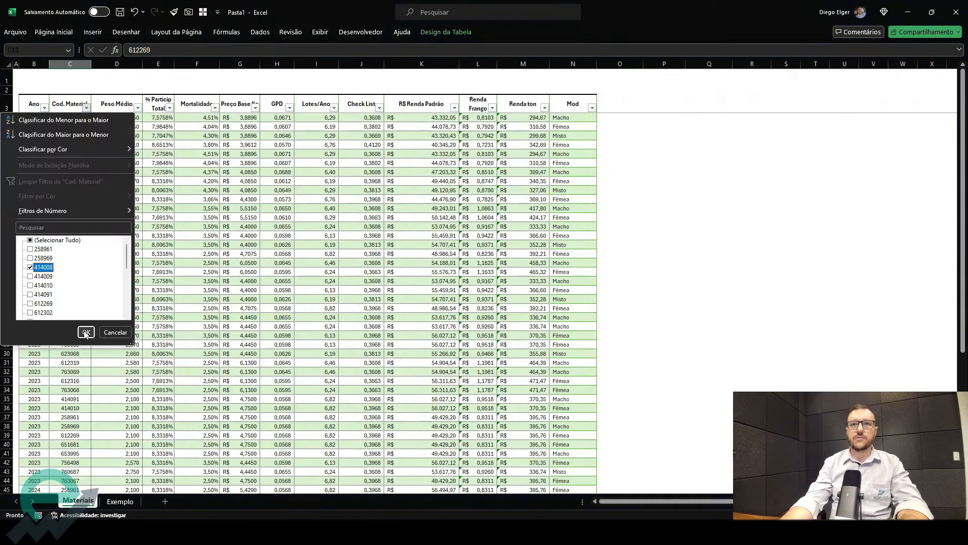
{"action": "left_click", "coordinate": [86, 332]}
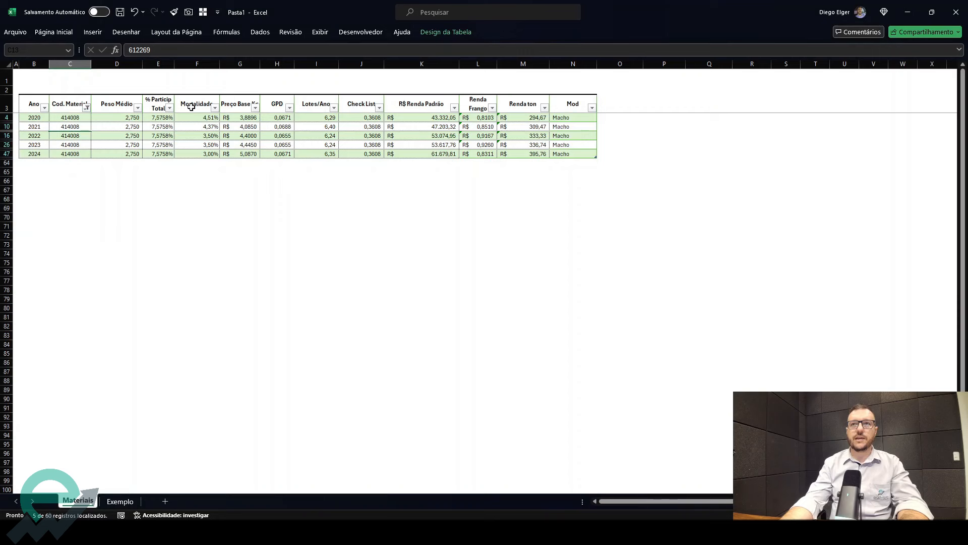
- Compare the R$ Renda Padrão values of the filtered 414008 rows with the F6 formula result on Exemplo
{"action": "left_click", "coordinate": [440, 119]}
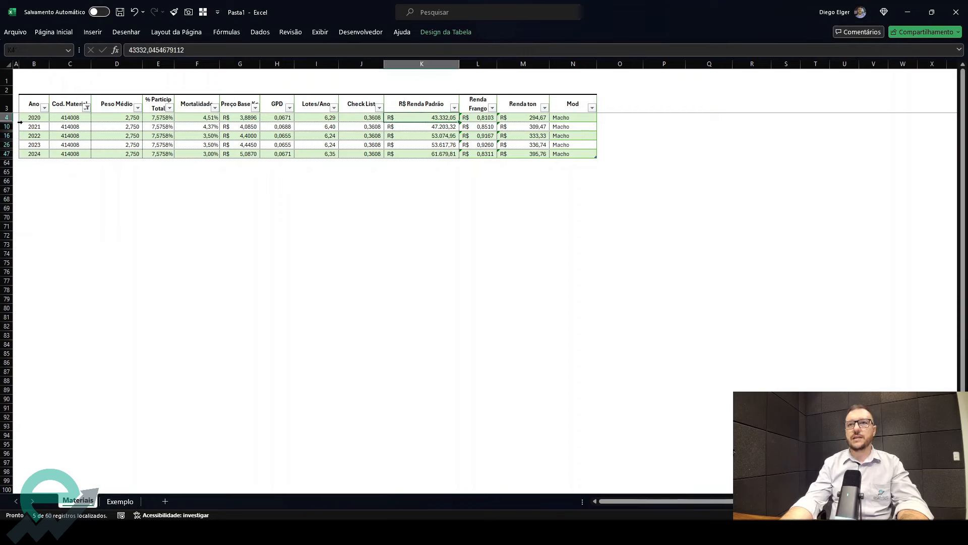
{"action": "left_click_drag", "start_coordinate": [32, 105], "coordinate": [448, 118]}
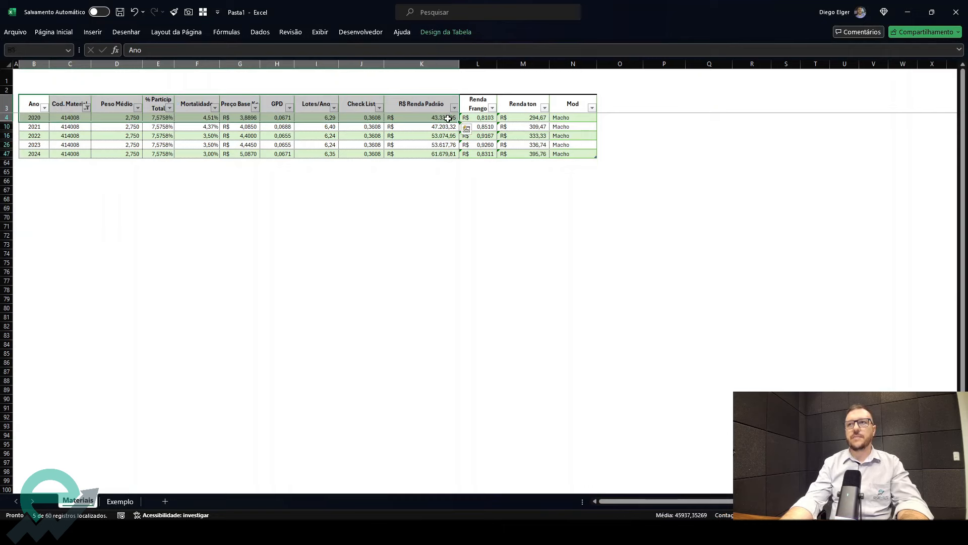
{"action": "left_click", "coordinate": [447, 119]}
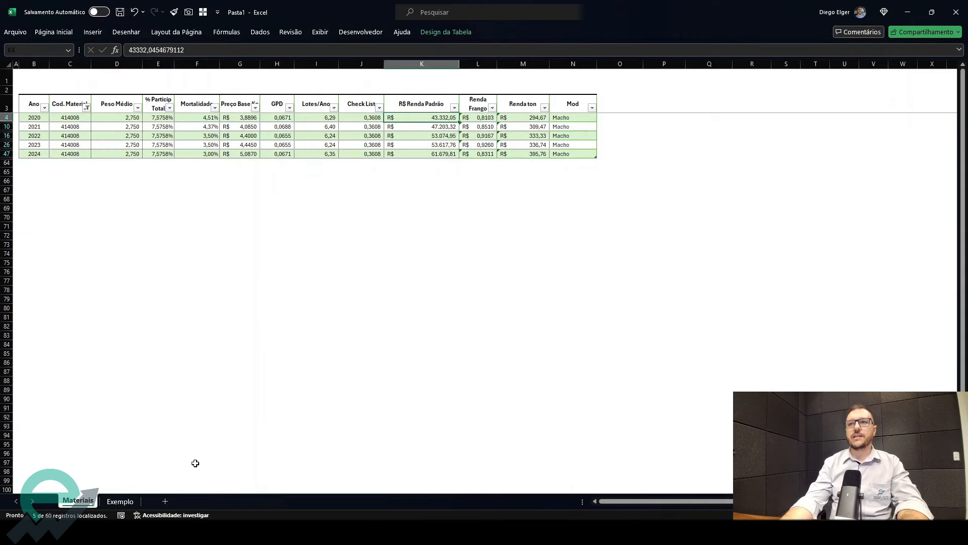
{"action": "left_click", "coordinate": [120, 502]}
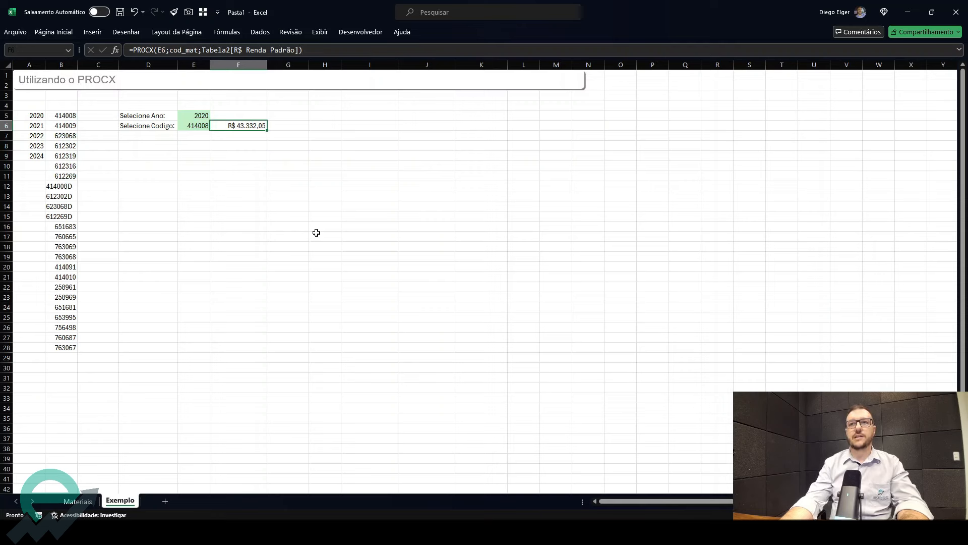
{"action": "double_click", "coordinate": [261, 126]}
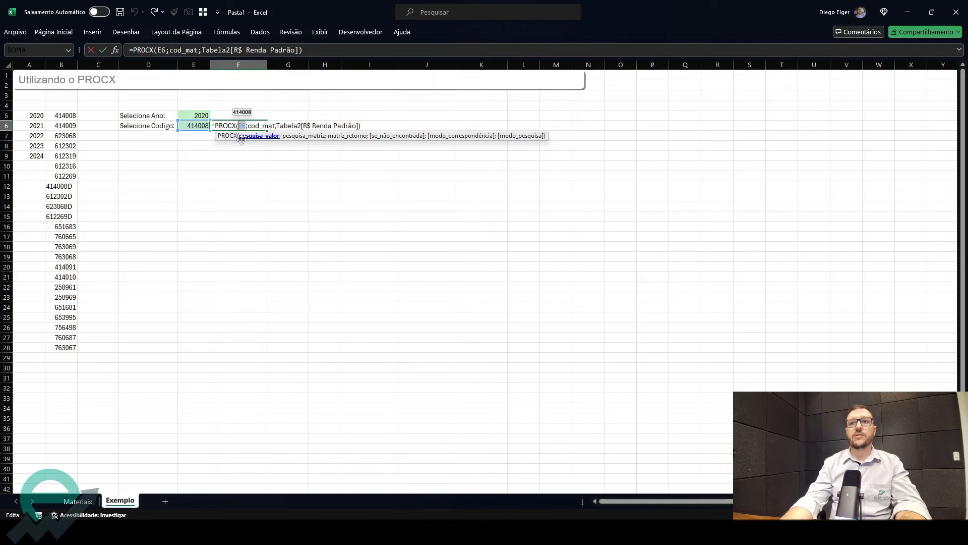
{"action": "key", "text": "Escape"}
{"action": "left_click", "coordinate": [77, 501]}
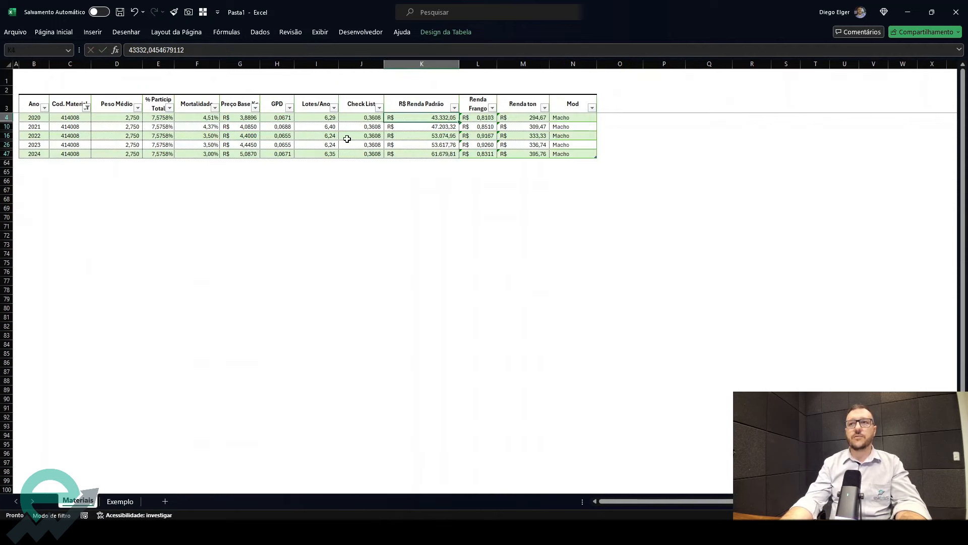
{"action": "left_click_drag", "start_coordinate": [421, 119], "coordinate": [424, 155]}
{"action": "left_click_drag", "start_coordinate": [400, 117], "coordinate": [71, 126]}
{"action": "left_click", "coordinate": [120, 502]}
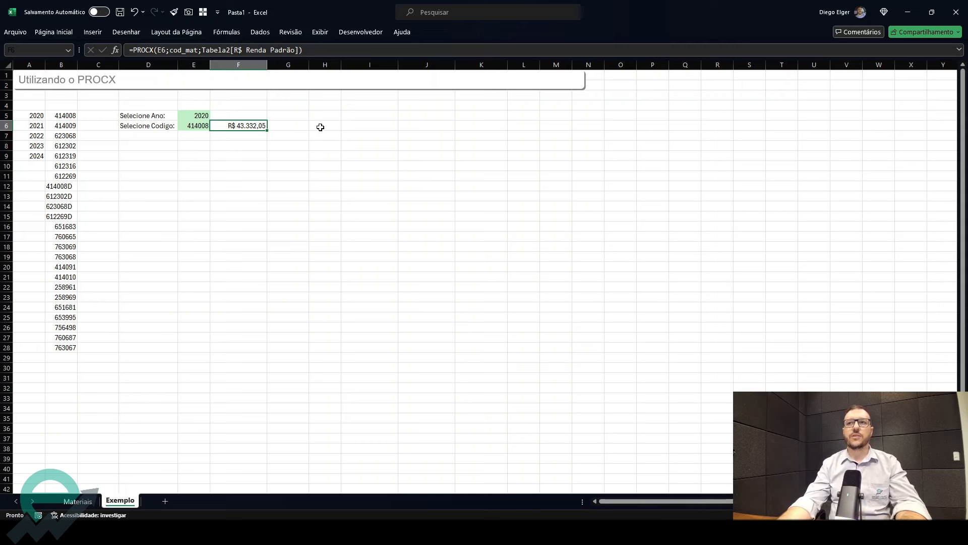
- Extend the F6 PROCX formula with "Não localizado" as the not-found text, an empty match mode and search mode 1
{"action": "double_click", "coordinate": [263, 125]}
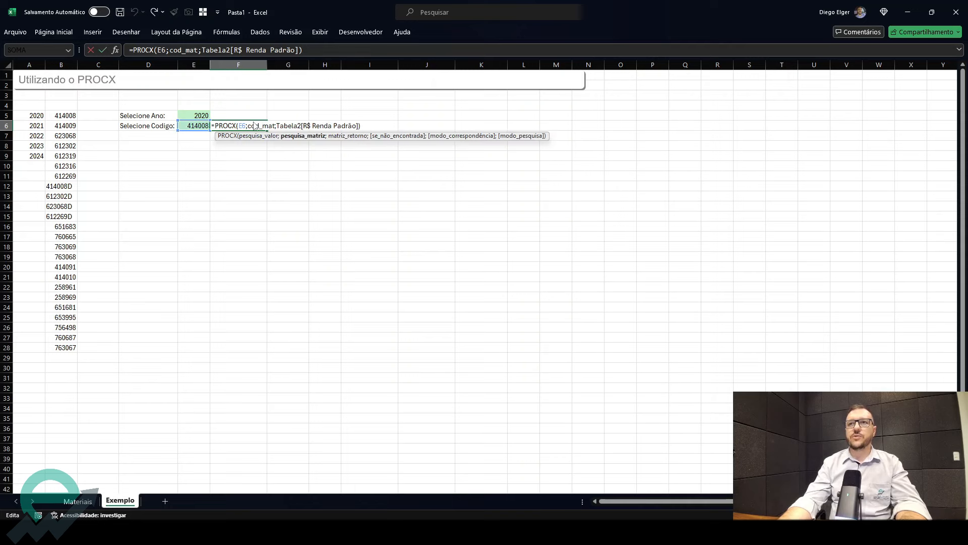
{"action": "left_click", "coordinate": [358, 124]}
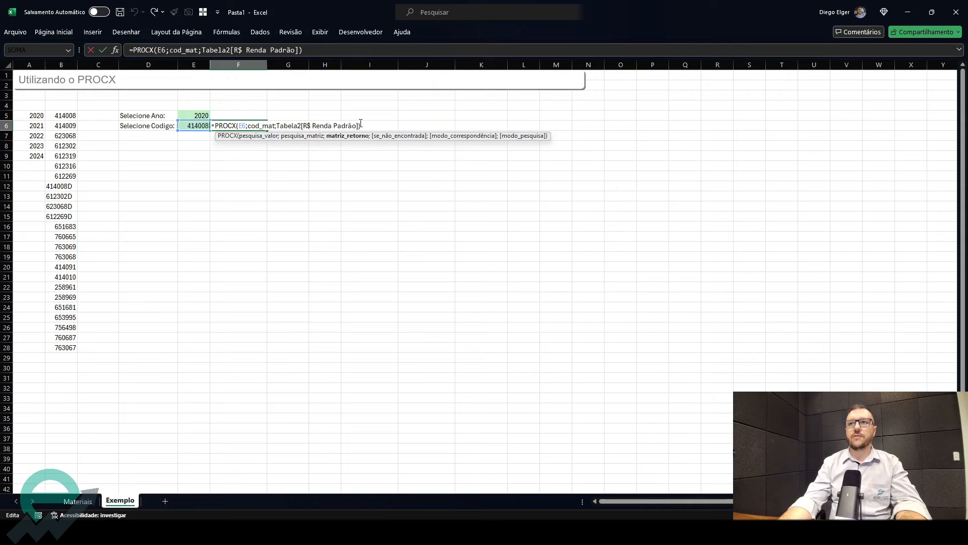
{"action": "key", "text": "Delete"}
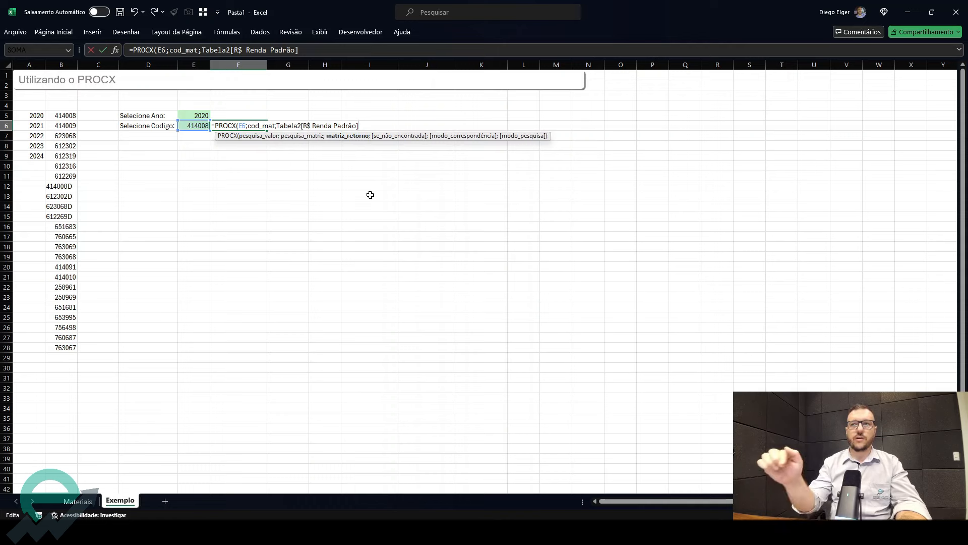
{"action": "type", "text": ";"}
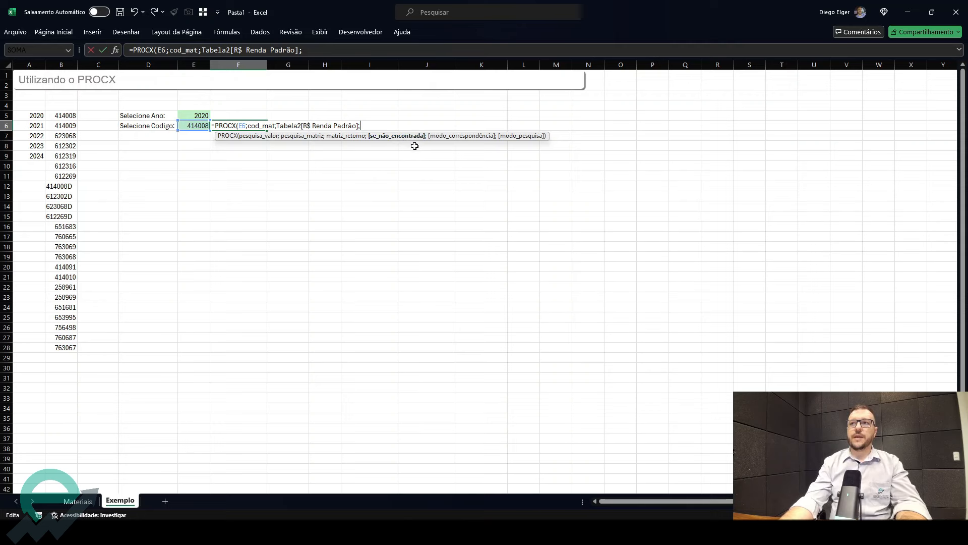
{"action": "type", "text": "\"Não l"}
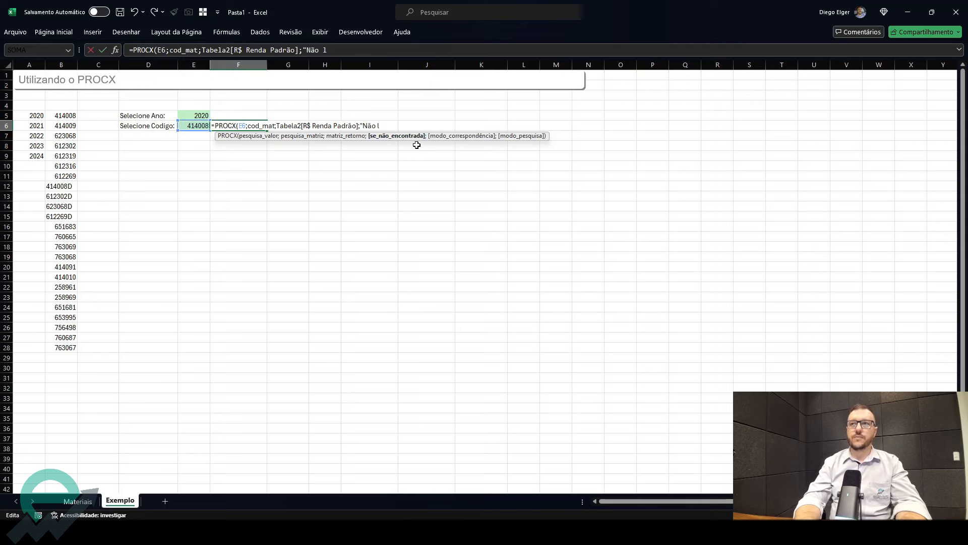
{"action": "type", "text": "ocalizado\";"}
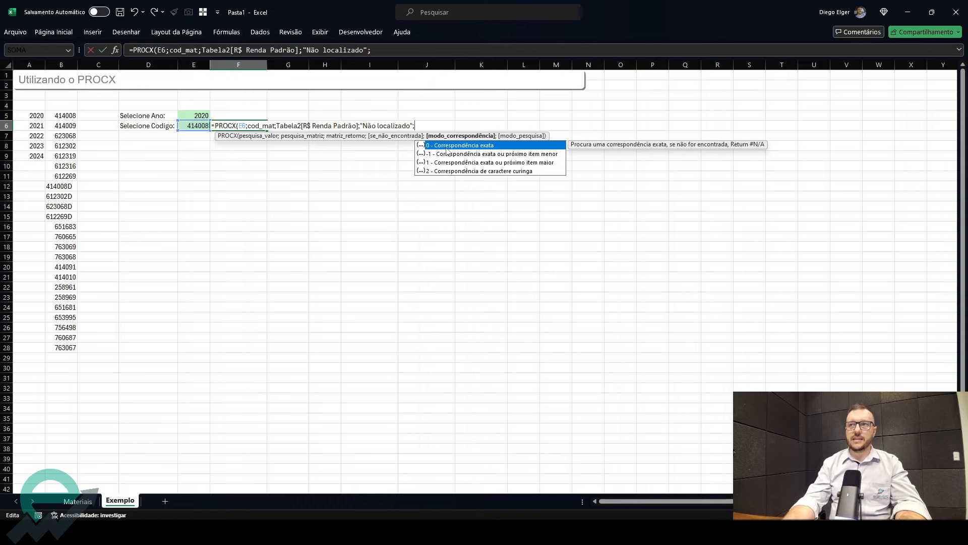
{"action": "type", "text": ";"}
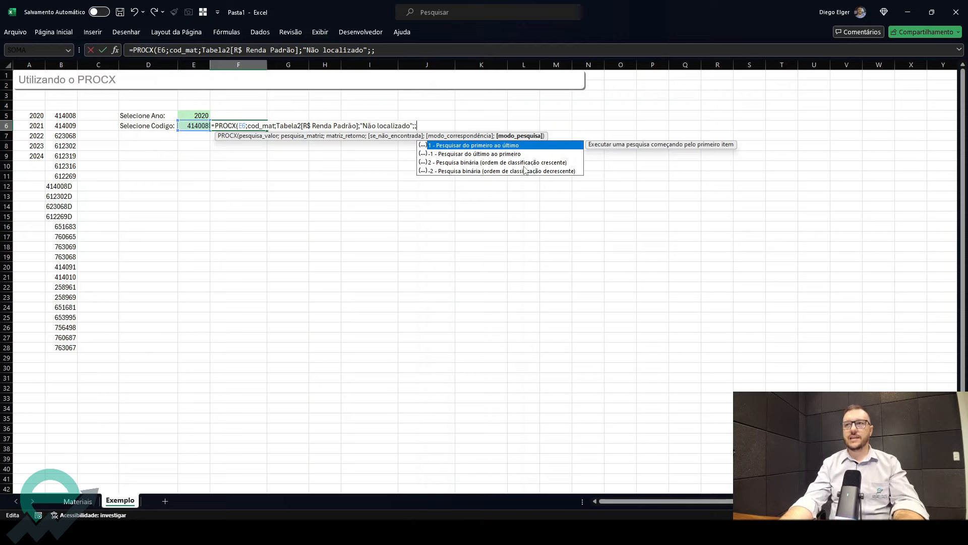
{"action": "double_click", "coordinate": [502, 145]}
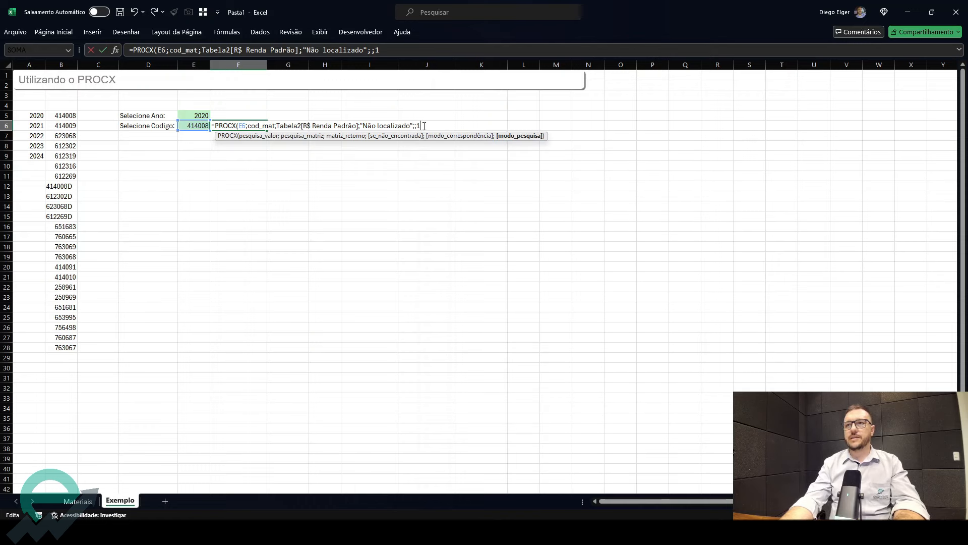
{"action": "key", "text": "Return"}
{"action": "key", "text": "Up"}
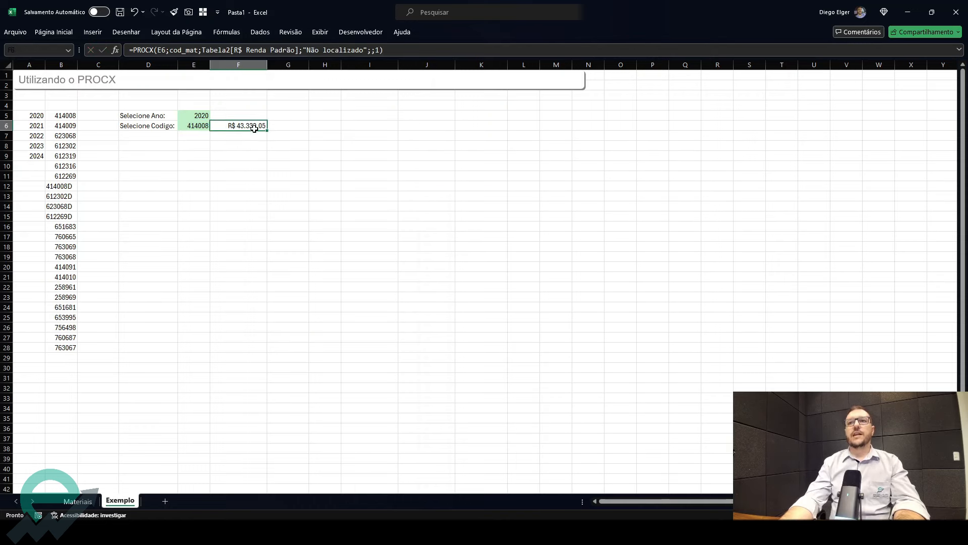
- Change the F6 formula's search mode to -1 so it searches from the last item to the first
{"action": "left_click", "coordinate": [78, 501]}
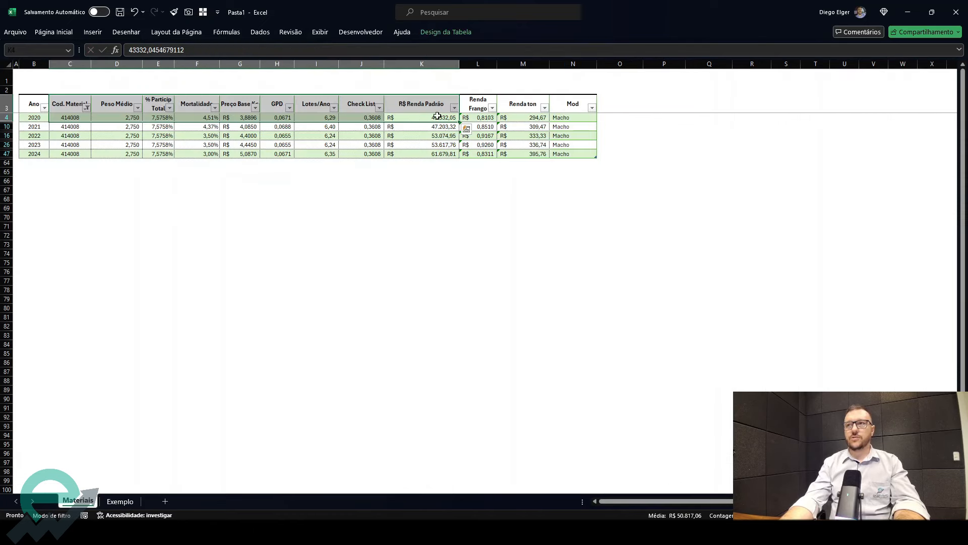
{"action": "left_click", "coordinate": [120, 501]}
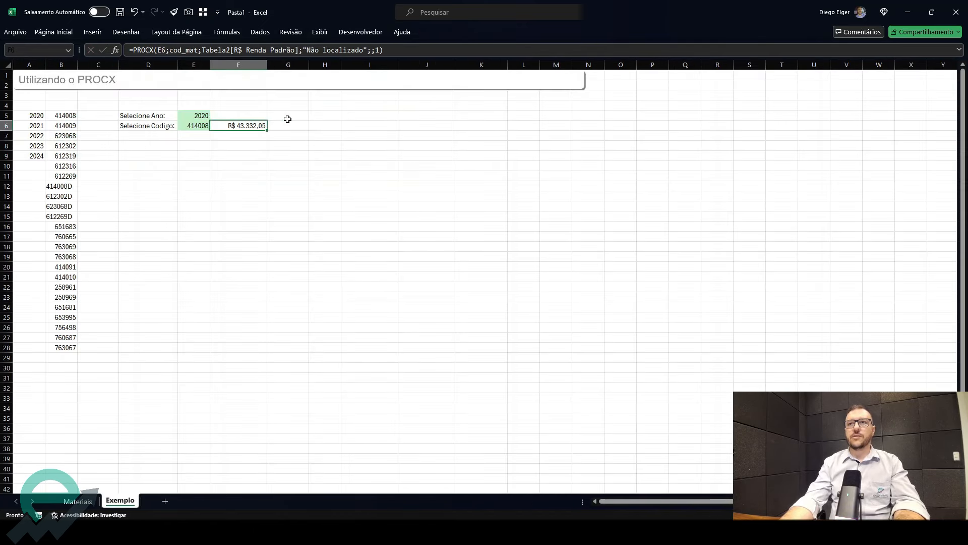
{"action": "double_click", "coordinate": [256, 125]}
{"action": "left_click", "coordinate": [422, 125]}
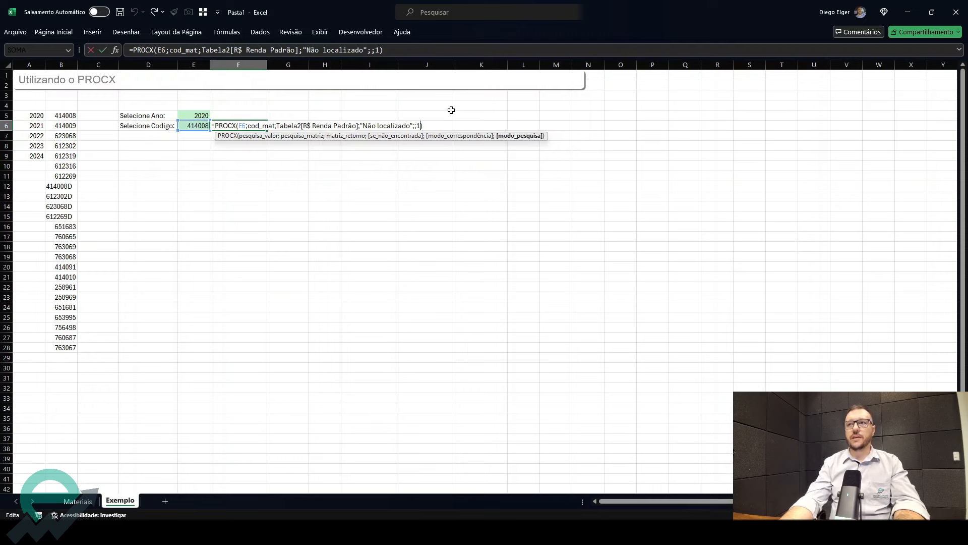
{"action": "key", "text": "BackSpace"}
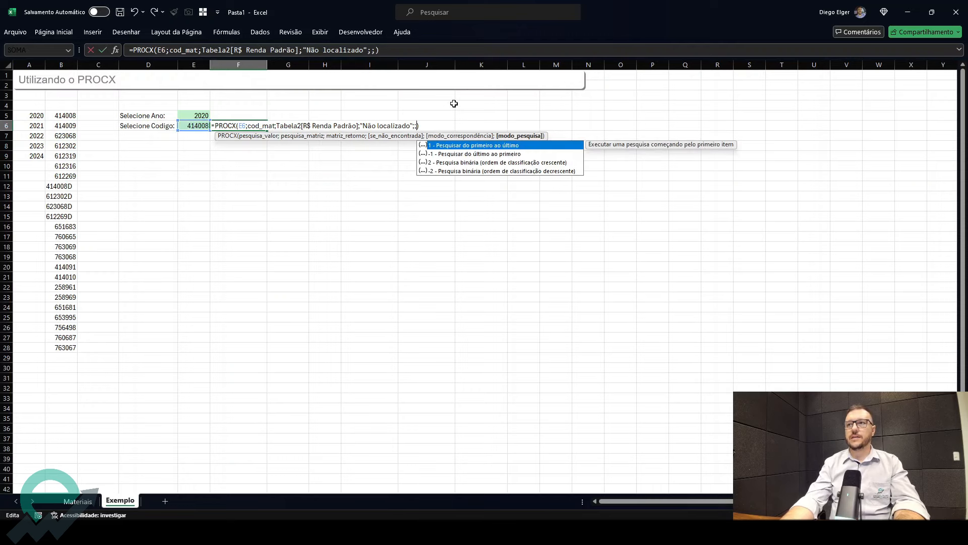
{"action": "left_click", "coordinate": [470, 154]}
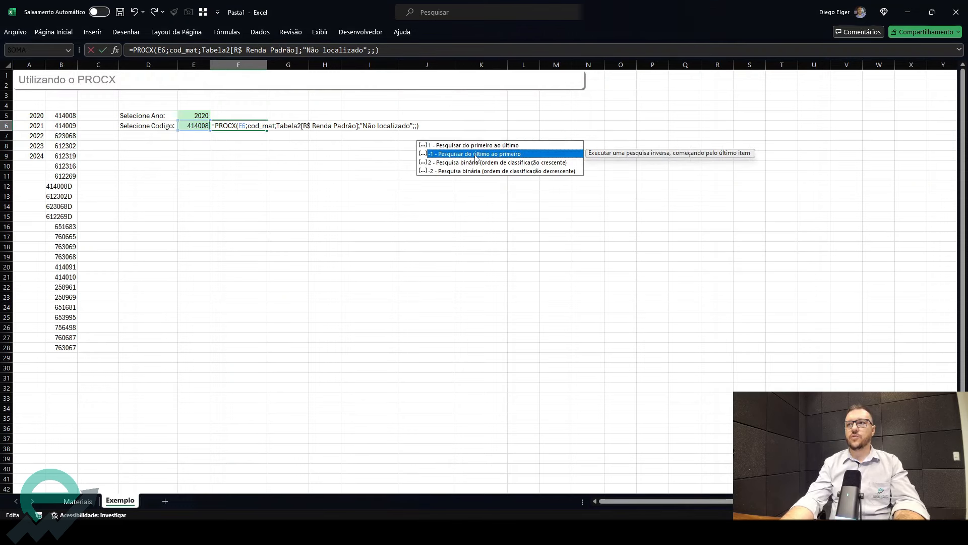
{"action": "double_click", "coordinate": [472, 153]}
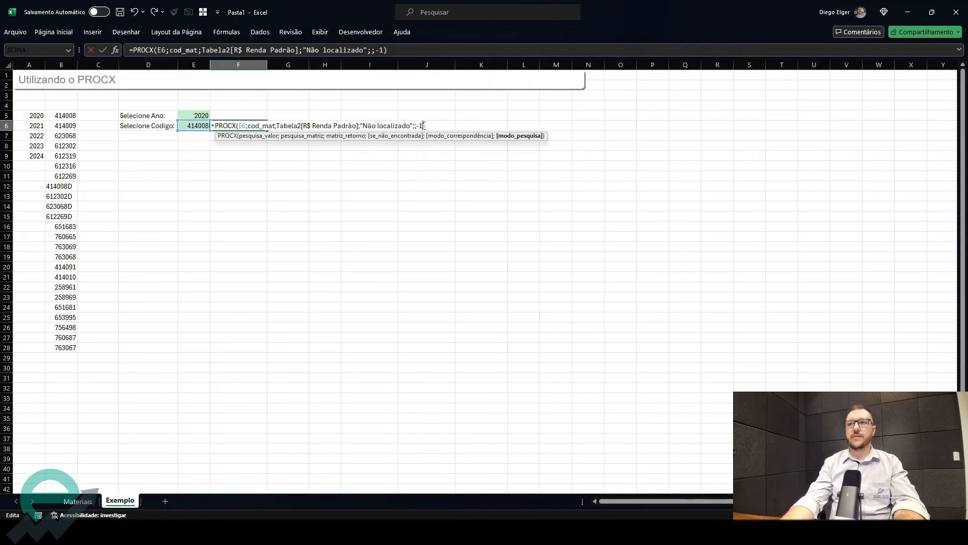
{"action": "key", "text": "ctrl+Return"}
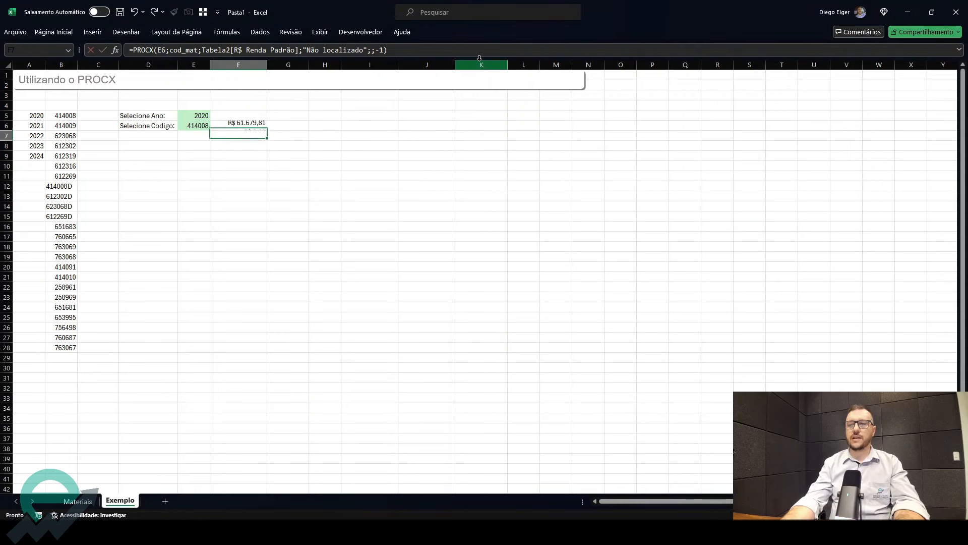
- Check the 2024 R$ Renda Padrão value for 414008 in the Materiais table against F6
{"action": "left_click", "coordinate": [78, 501]}
{"action": "left_click", "coordinate": [448, 155]}
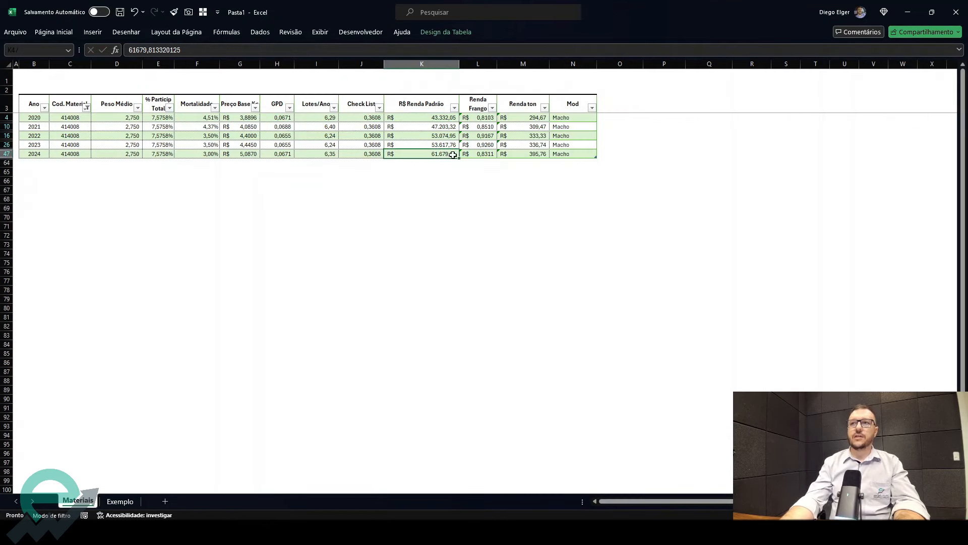
{"action": "left_click", "coordinate": [120, 501]}
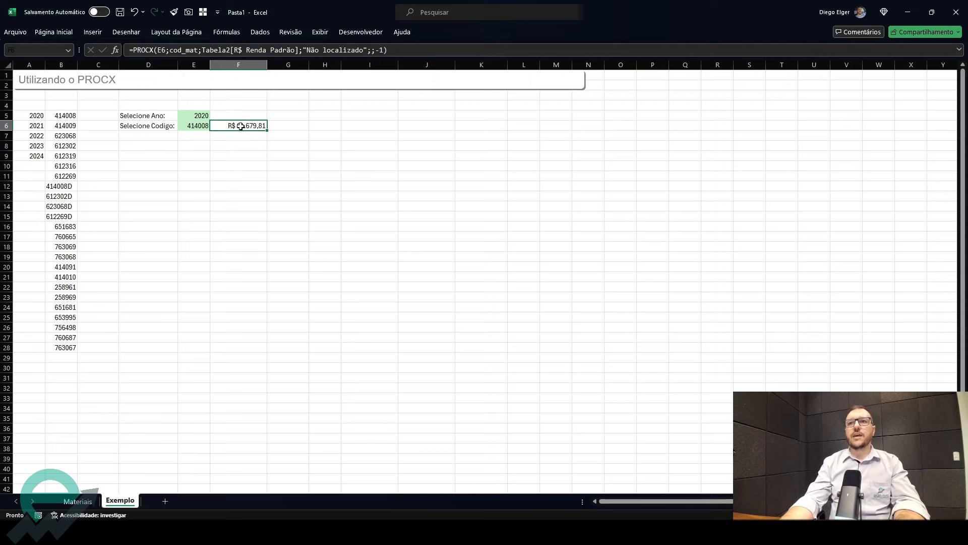
- Widen column E on the Exemplo sheet
{"action": "left_click", "coordinate": [205, 126]}
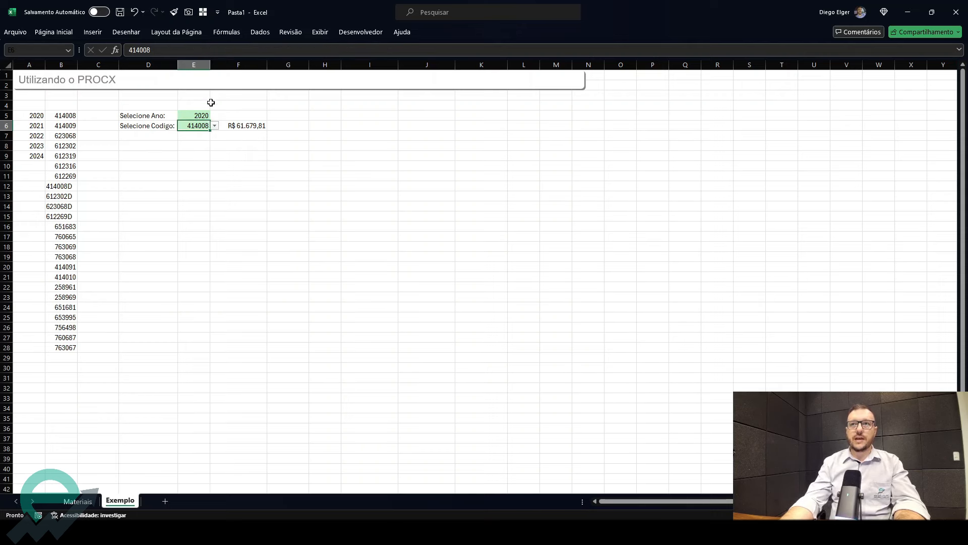
{"action": "left_click_drag", "start_coordinate": [210, 65], "coordinate": [230, 64]}
{"action": "left_click", "coordinate": [217, 116]}
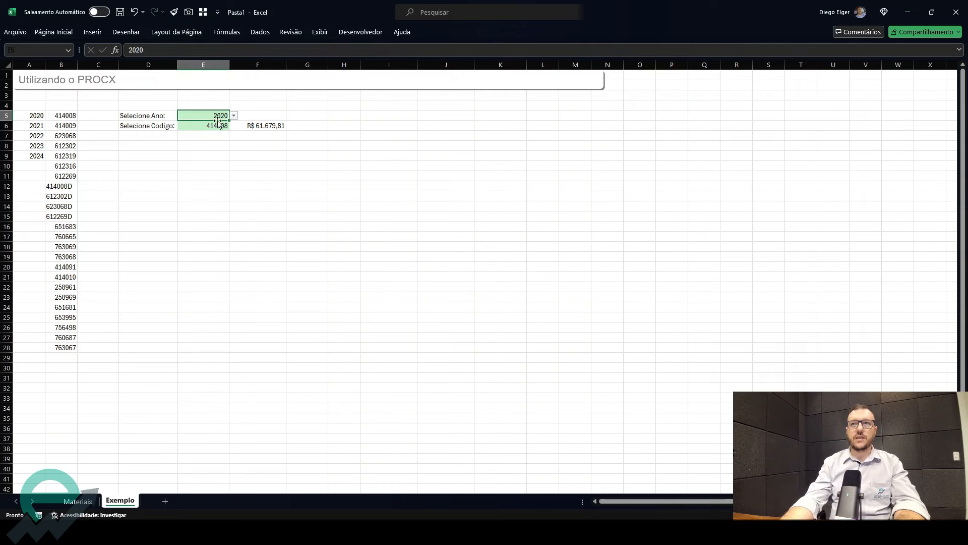
- Clear the PROCX formula from F6
{"action": "left_click", "coordinate": [249, 127]}
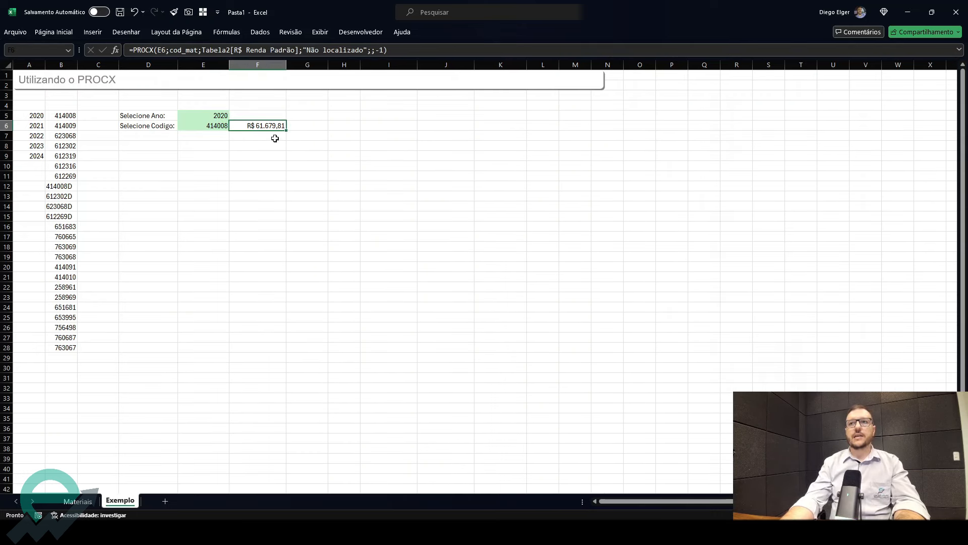
{"action": "key", "text": "Delete"}
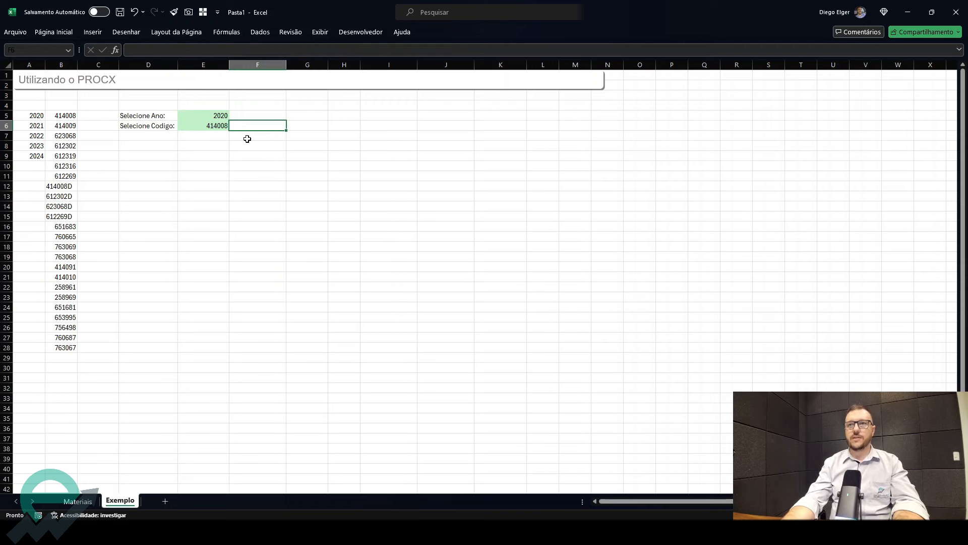
{"action": "left_click", "coordinate": [170, 144]}
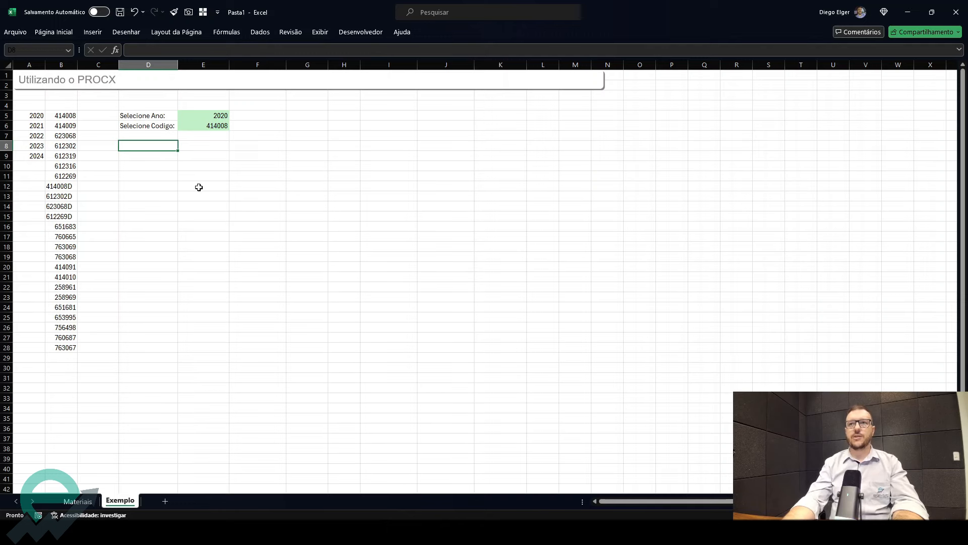
- Clear the filter on the Materiais table so all rows show again
{"action": "left_click", "coordinate": [90, 502]}
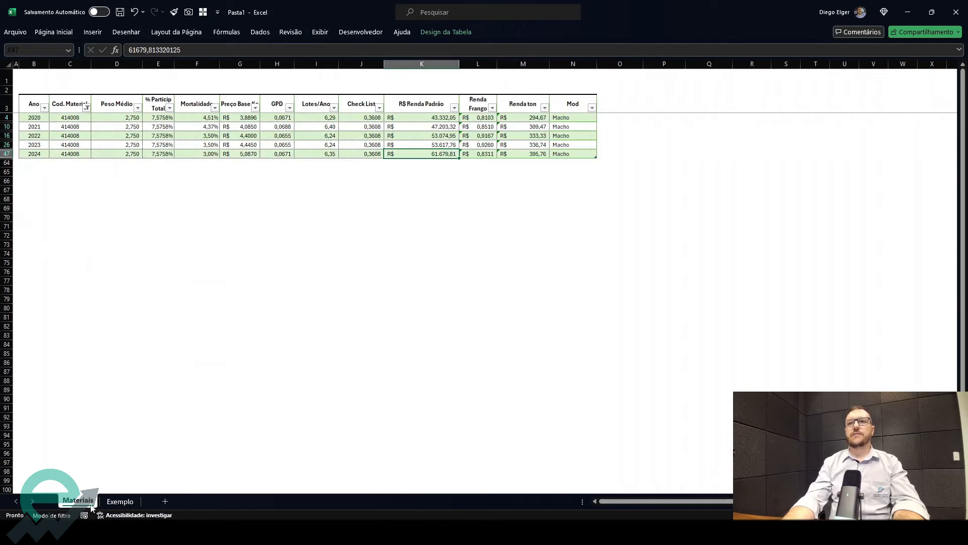
{"action": "left_click", "coordinate": [117, 126]}
{"action": "left_click", "coordinate": [260, 31]}
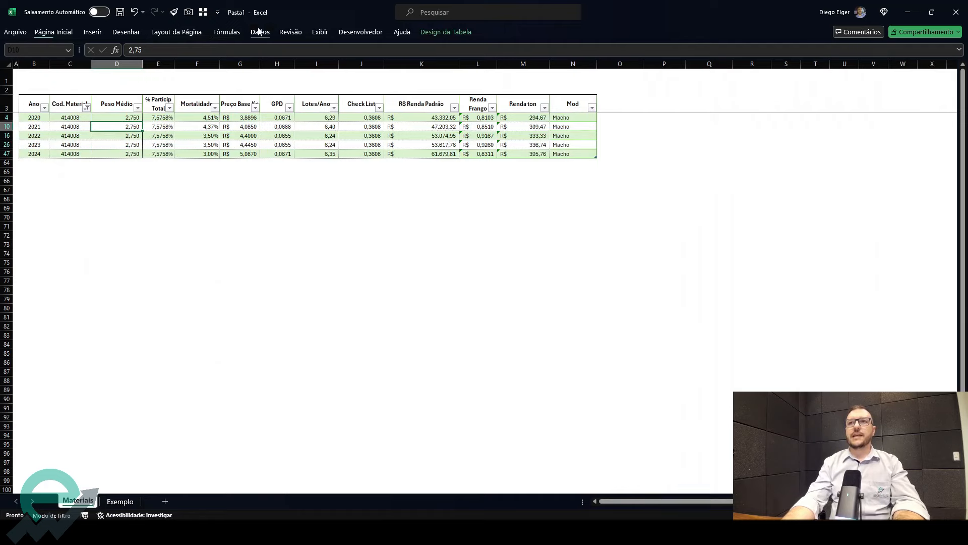
{"action": "left_click", "coordinate": [430, 53]}
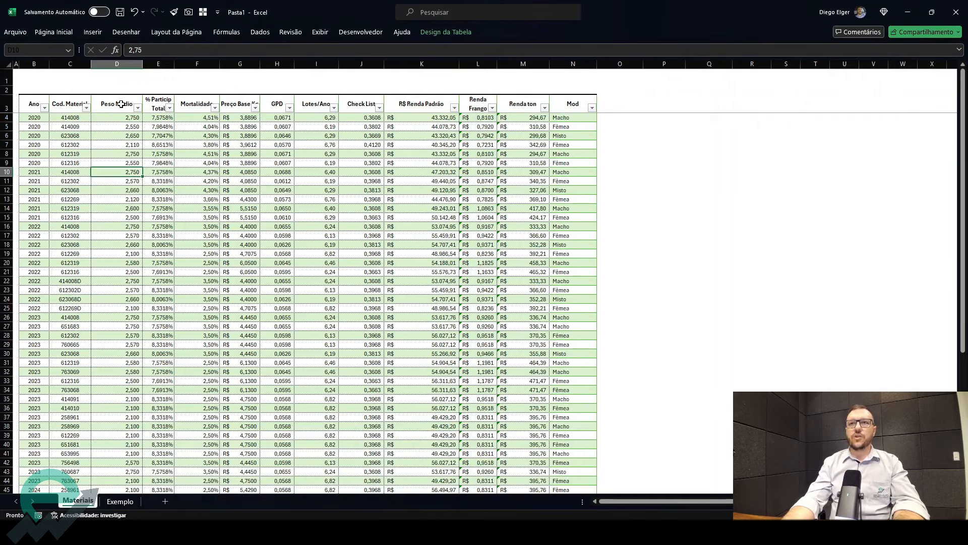
- In D8 of the Exemplo sheet, enter a ÚNICO formula returning the Materiais table headers from Peso Médio to Mod
{"action": "left_click", "coordinate": [120, 501]}
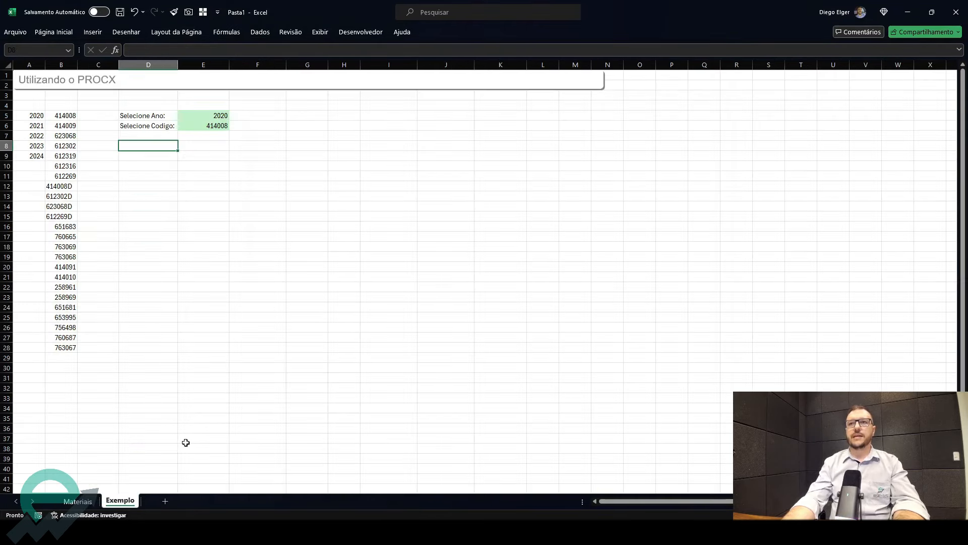
{"action": "type", "text": "=uni"}
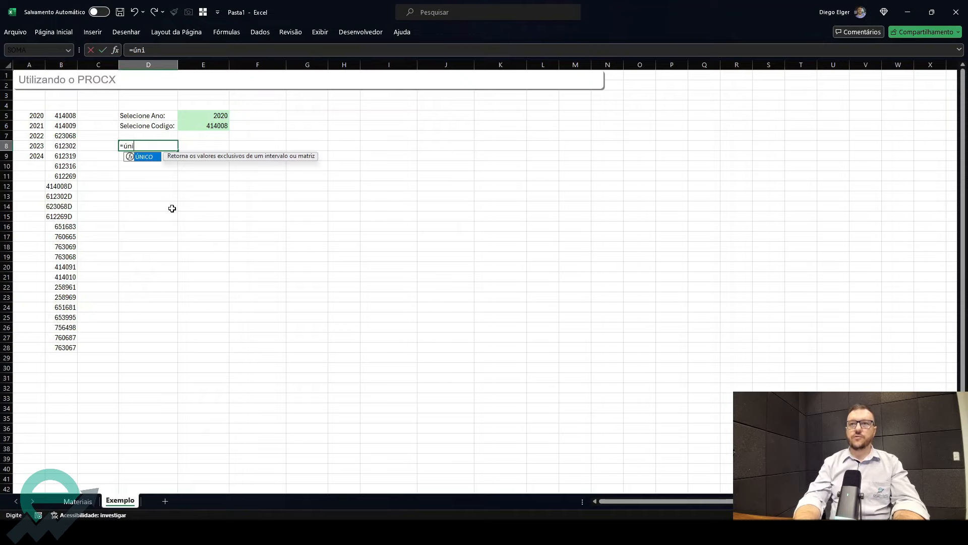
{"action": "key", "text": "Tab"}
{"action": "left_click", "coordinate": [78, 501]}
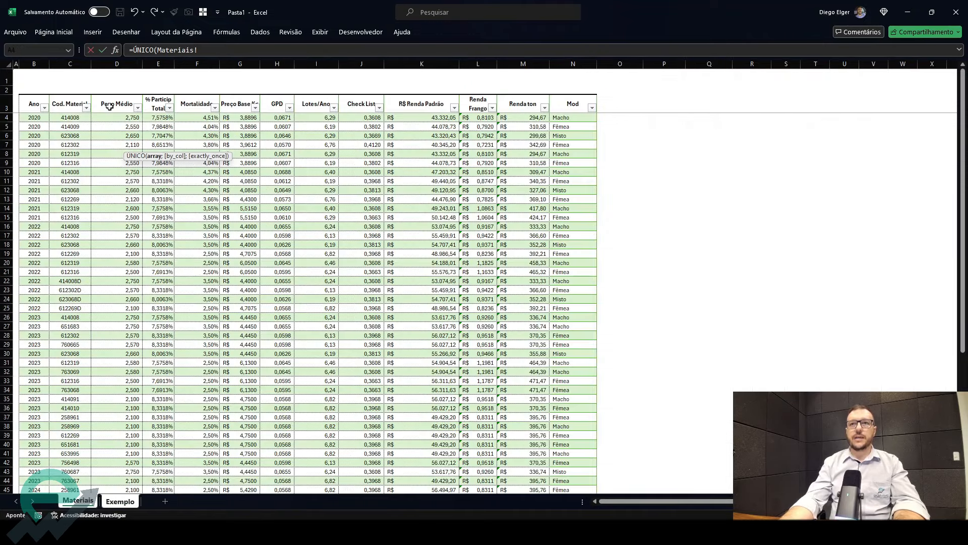
{"action": "left_click_drag", "start_coordinate": [109, 107], "coordinate": [585, 107]}
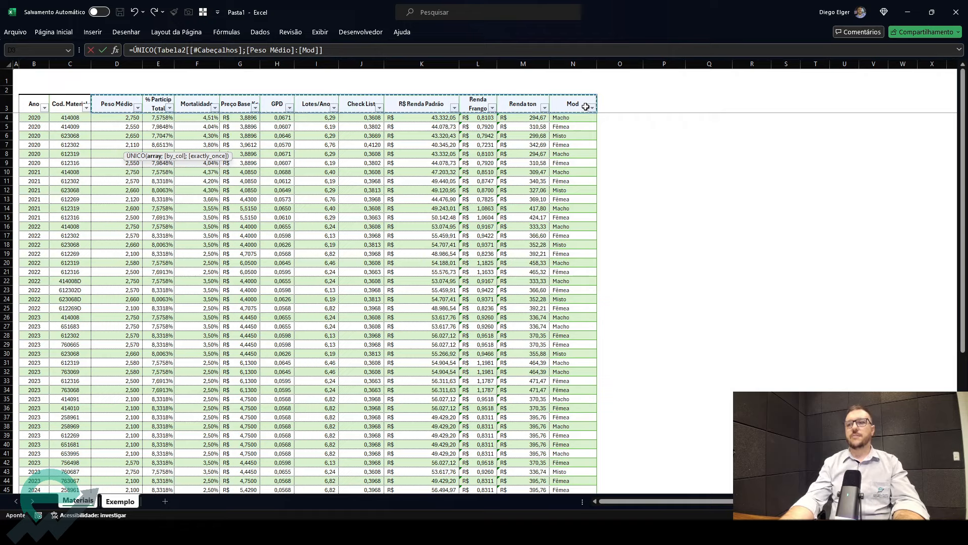
{"action": "key", "text": "Return"}
{"action": "left_click_drag", "start_coordinate": [132, 145], "coordinate": [611, 146]}
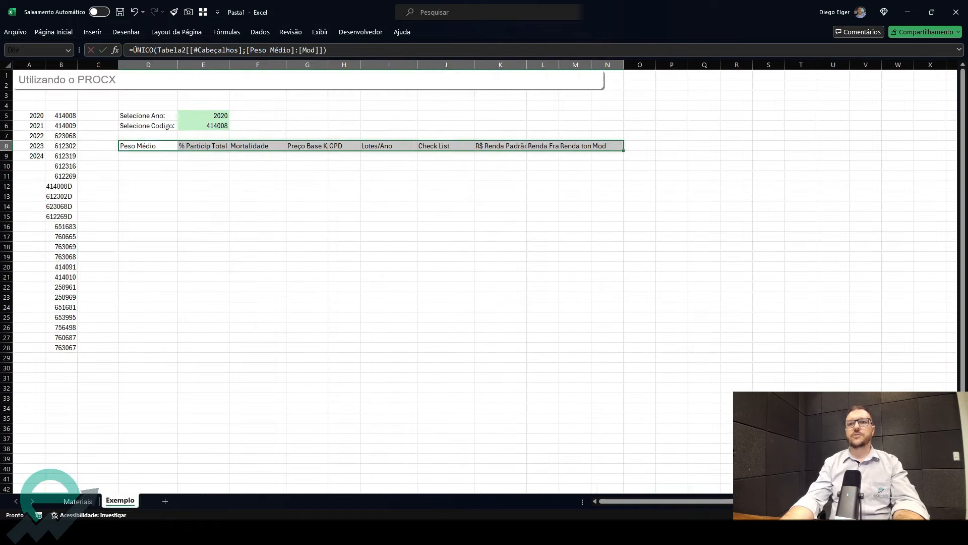
- Wrap the D8 formula in TRANSPOR so the header names list vertically down column D
{"action": "left_click", "coordinate": [78, 501]}
{"action": "left_click", "coordinate": [120, 500]}
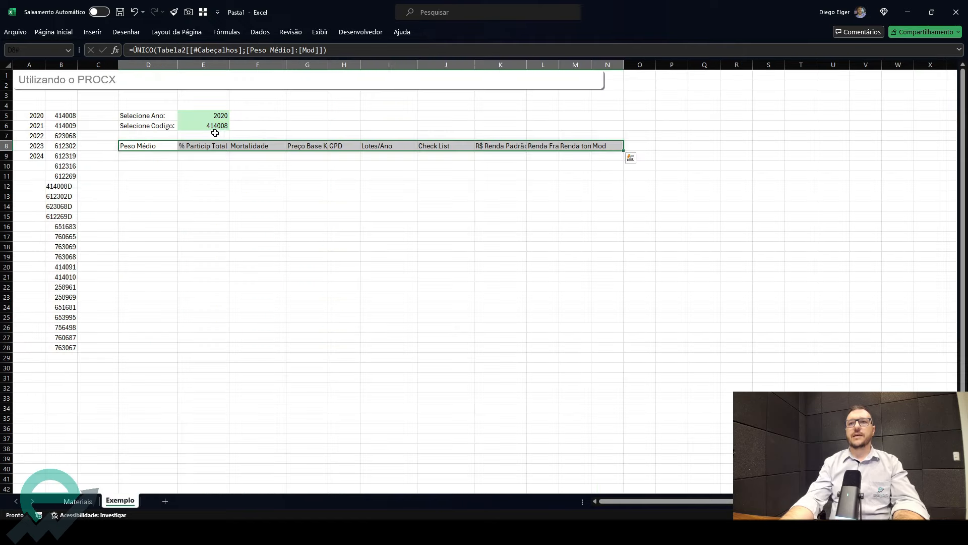
{"action": "left_click", "coordinate": [139, 147]}
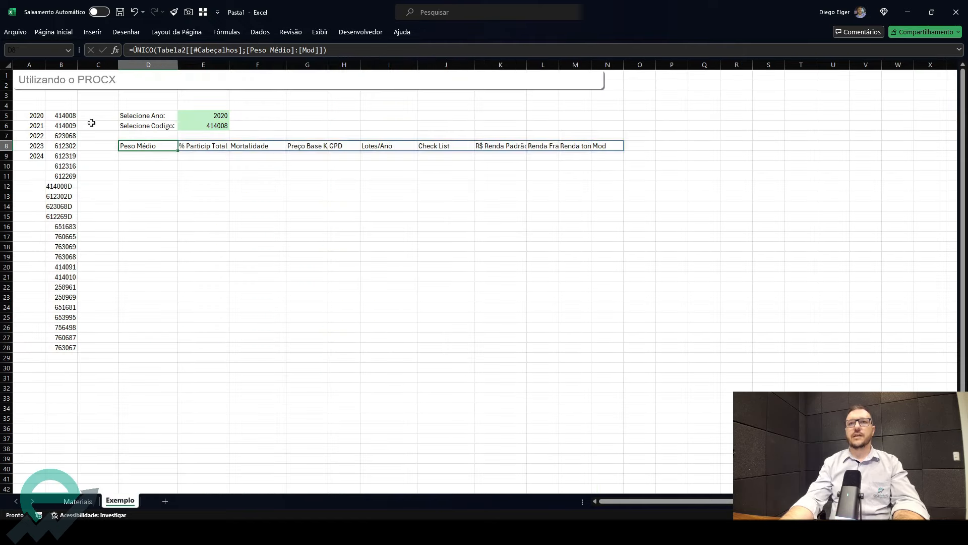
{"action": "left_click", "coordinate": [134, 50]}
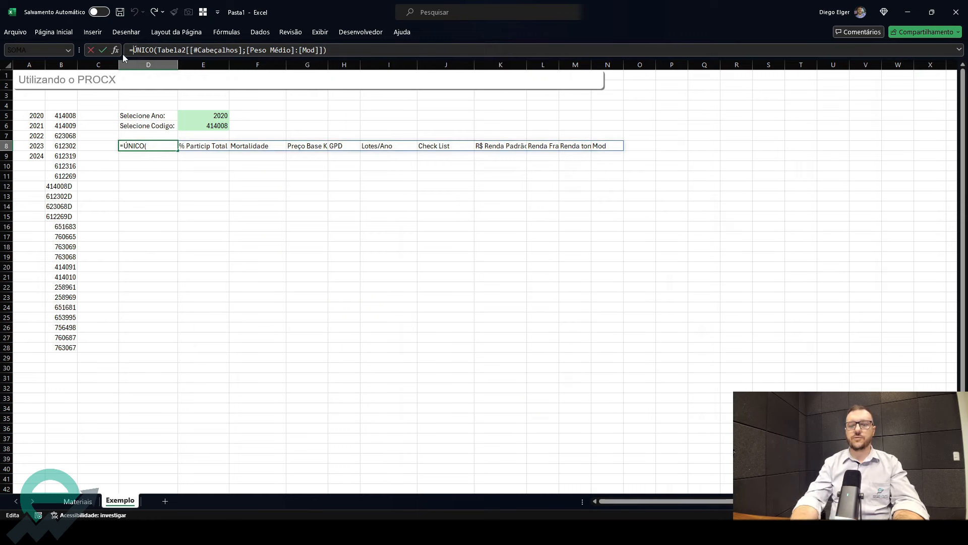
{"action": "type", "text": "tra"}
{"action": "key", "text": "Tab"}
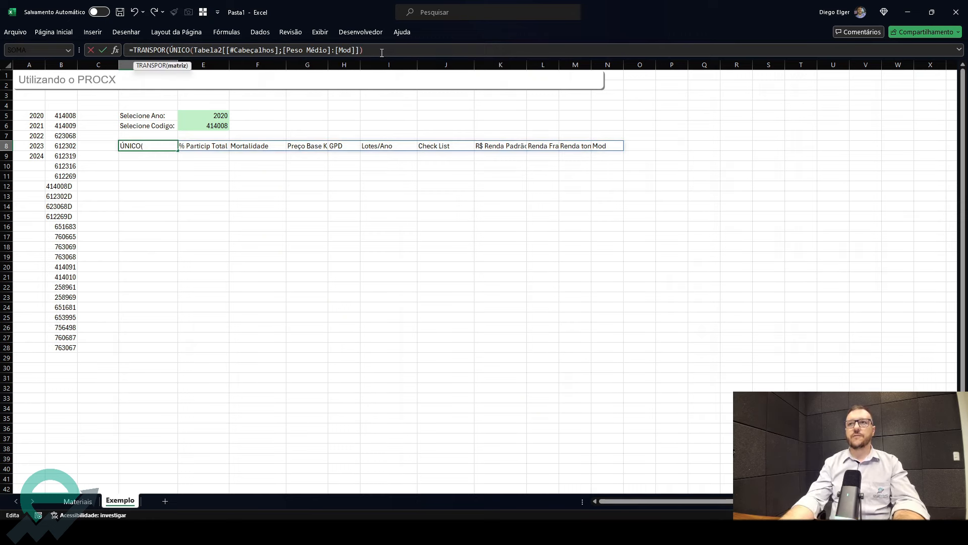
{"action": "type", "text": ")"}
{"action": "key", "text": "Return"}
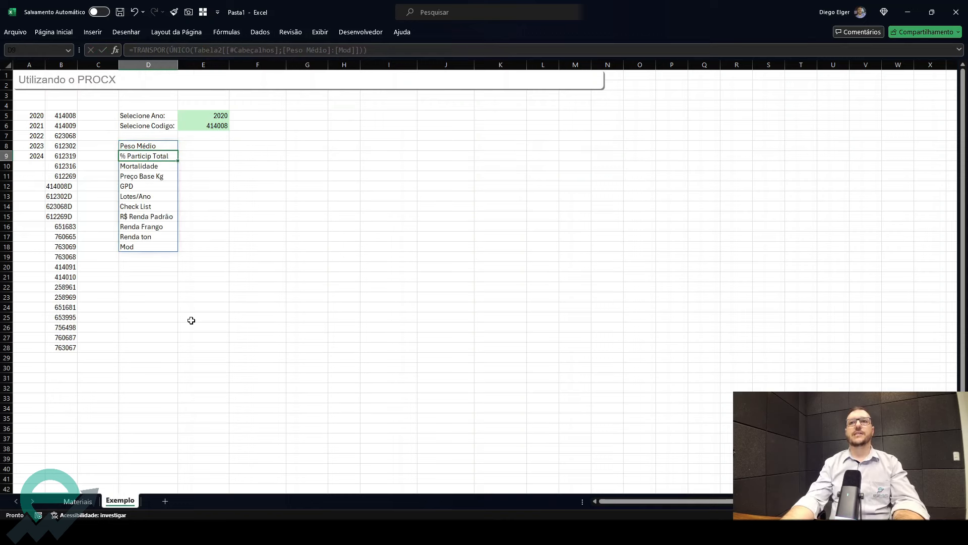
{"action": "left_click", "coordinate": [159, 146]}
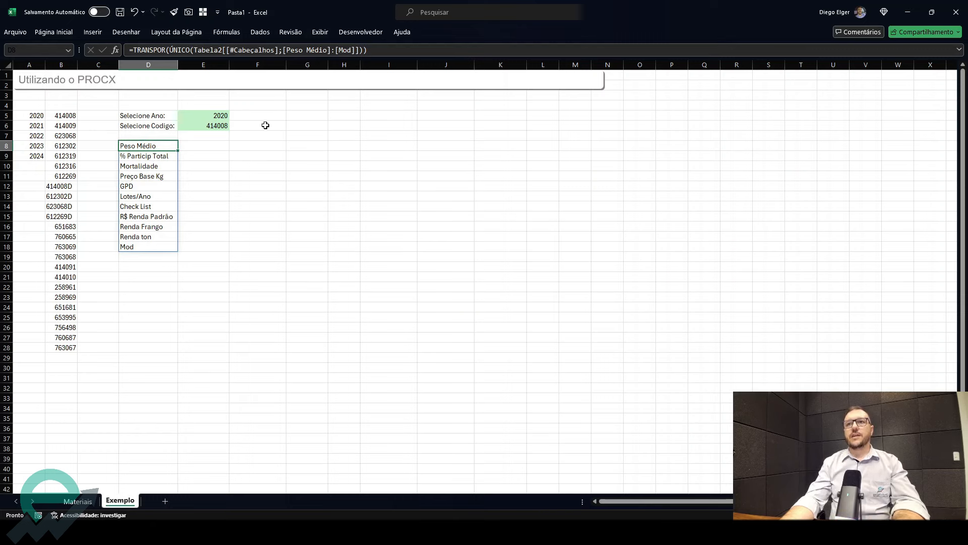
- Start a PROCX in E8 looking up 1 in (Tabela2[Ano]=Exemplo!E5)*(cod_mat=Exemplo!E6)
{"action": "key", "text": "Right"}
{"action": "type", "text": "=PROCX("}
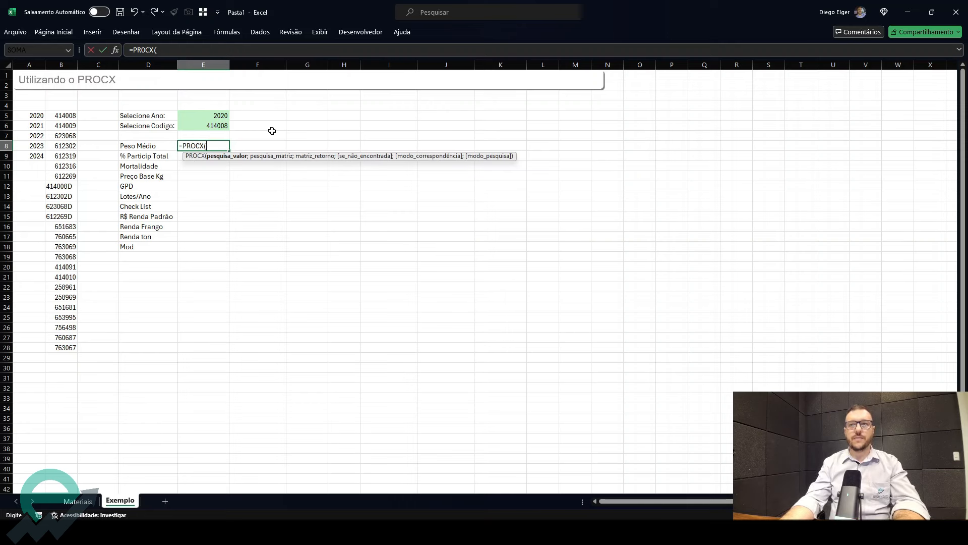
{"action": "type", "text": "1"}
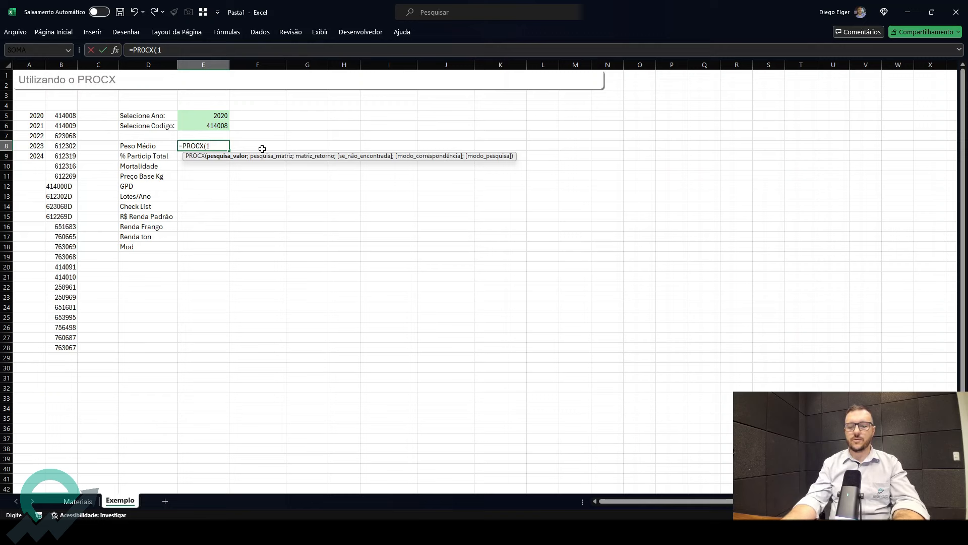
{"action": "type", "text": ";("}
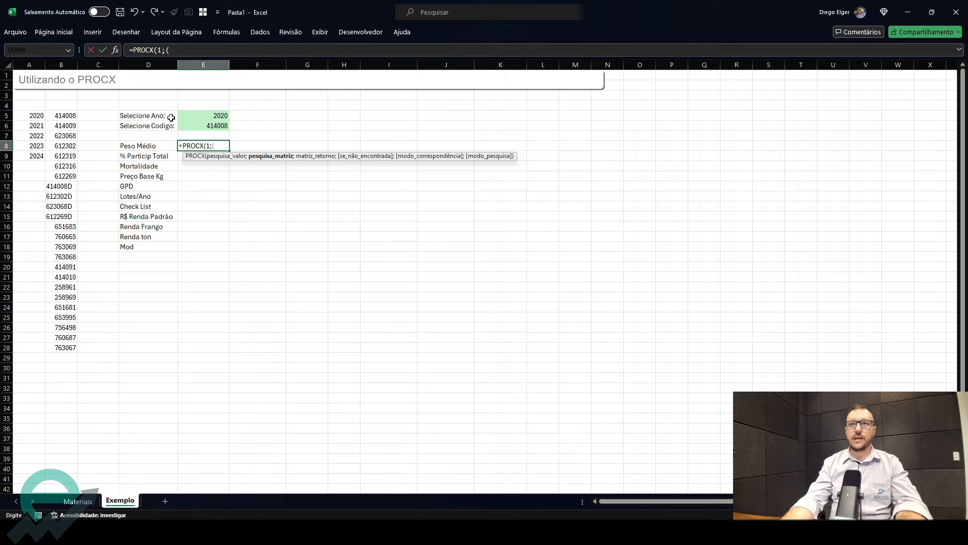
{"action": "left_click", "coordinate": [75, 502]}
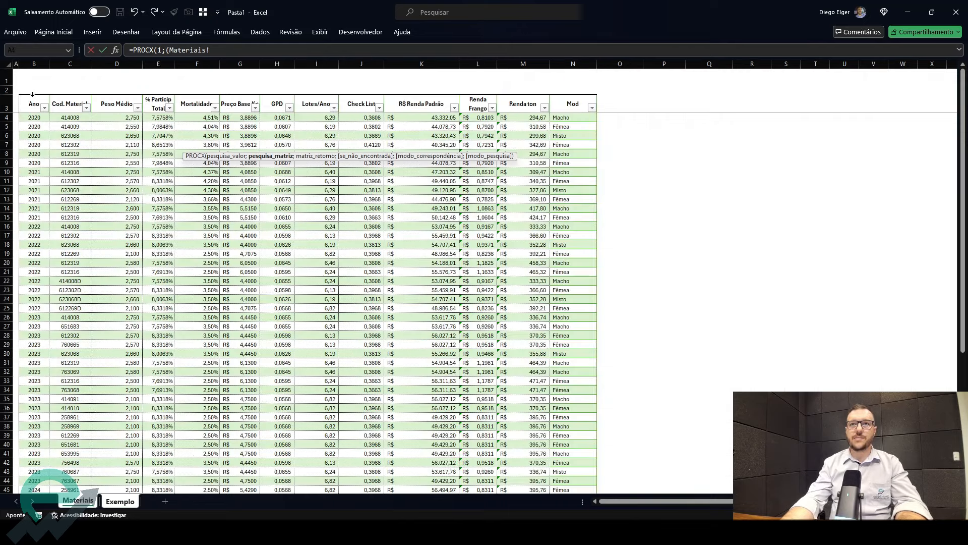
{"action": "left_click", "coordinate": [32, 95]}
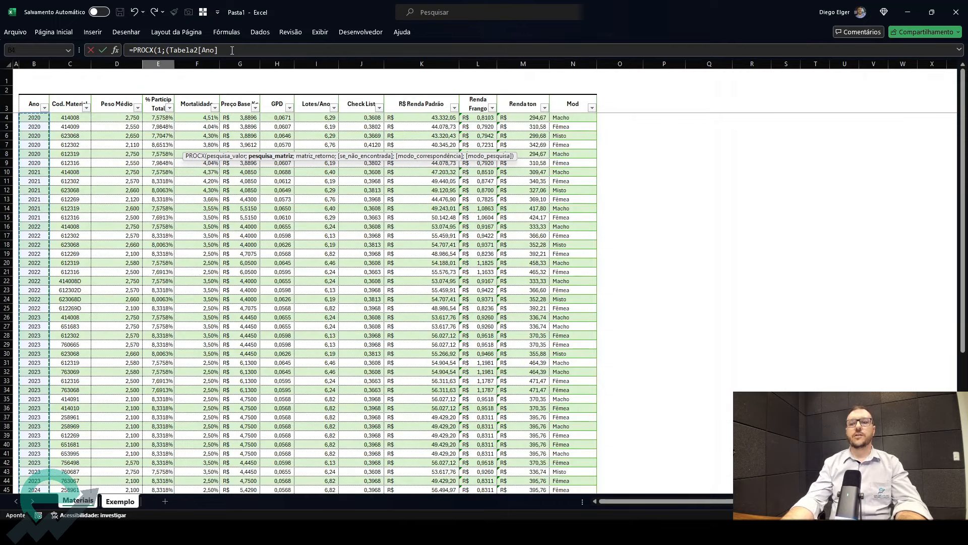
{"action": "type", "text": "="}
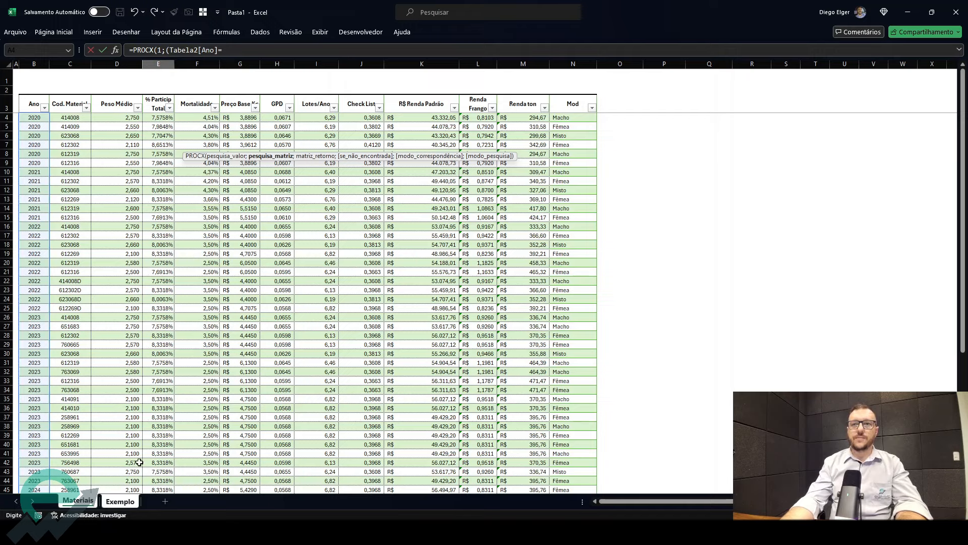
{"action": "left_click", "coordinate": [120, 501]}
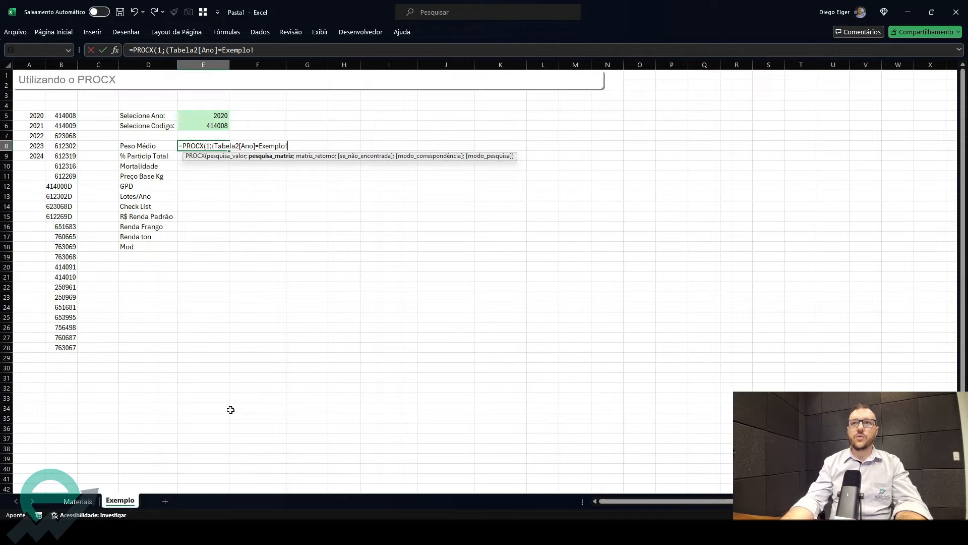
{"action": "left_click", "coordinate": [218, 115]}
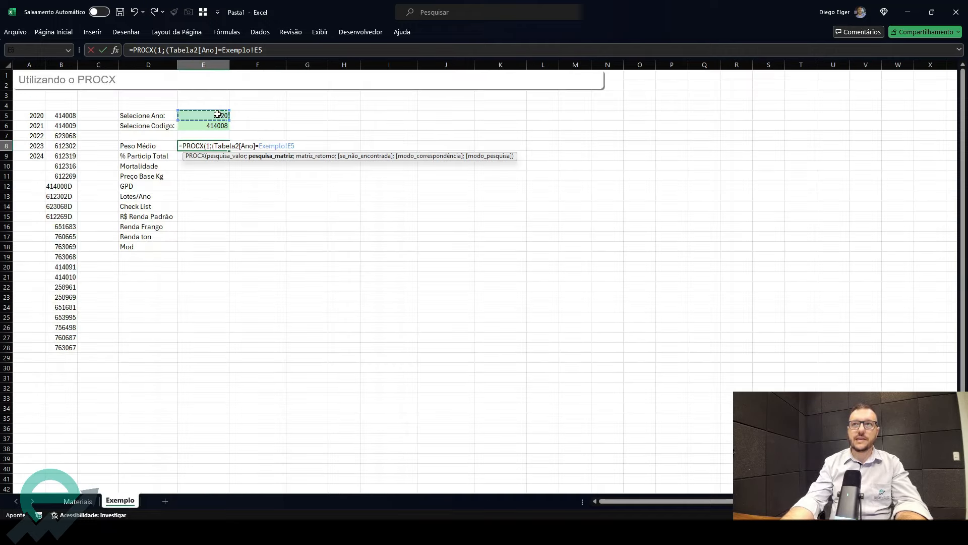
{"action": "type", "text": ")*"}
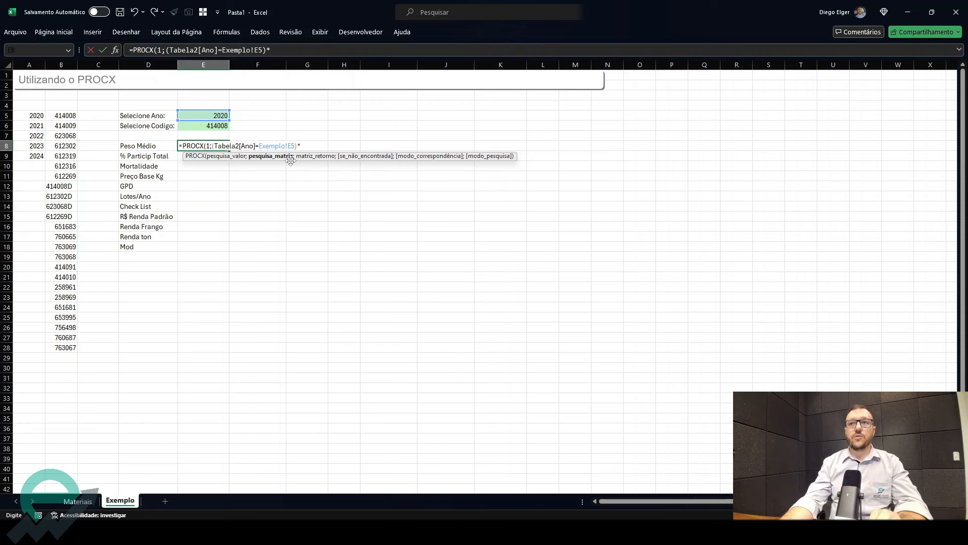
{"action": "type", "text": "("}
{"action": "left_click", "coordinate": [78, 501]}
{"action": "left_click", "coordinate": [78, 95]}
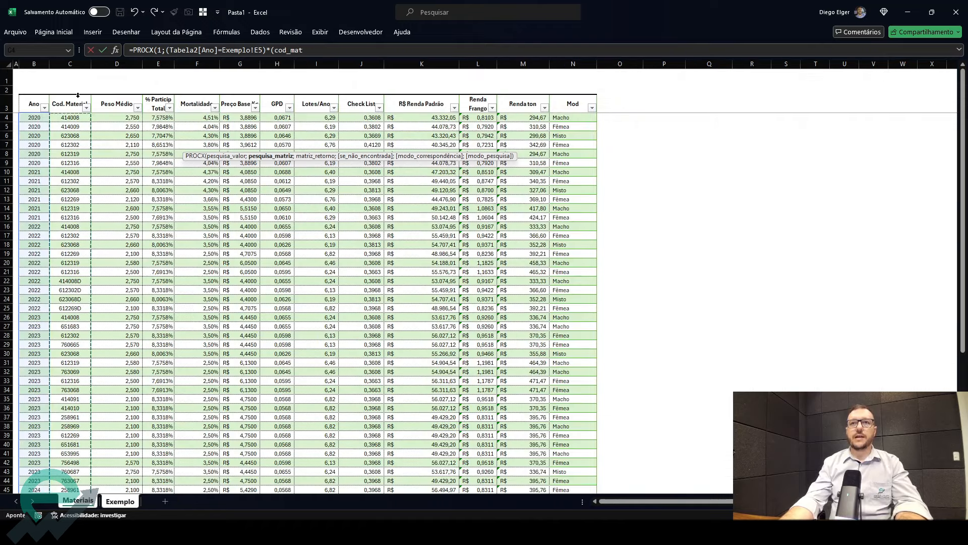
{"action": "type", "text": "="}
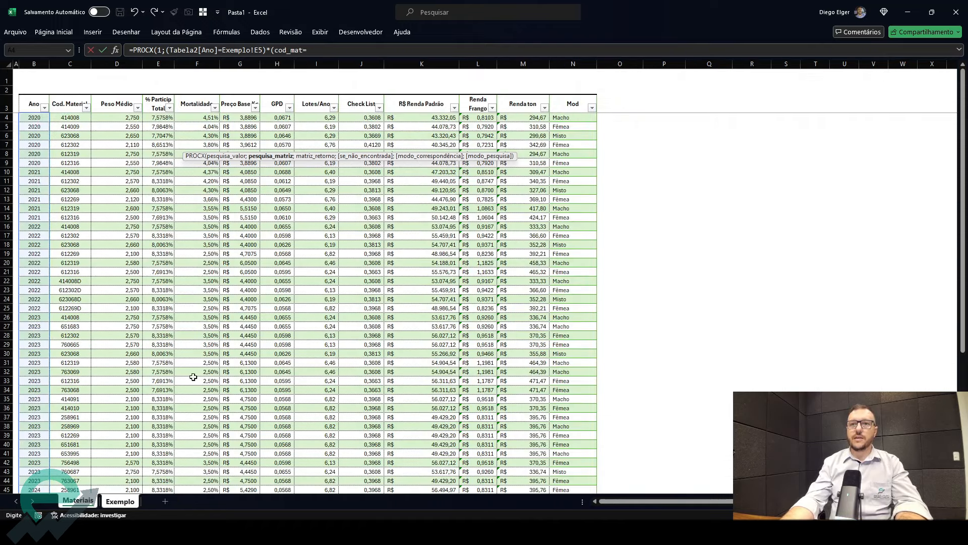
{"action": "left_click", "coordinate": [130, 502]}
{"action": "left_click", "coordinate": [208, 127]}
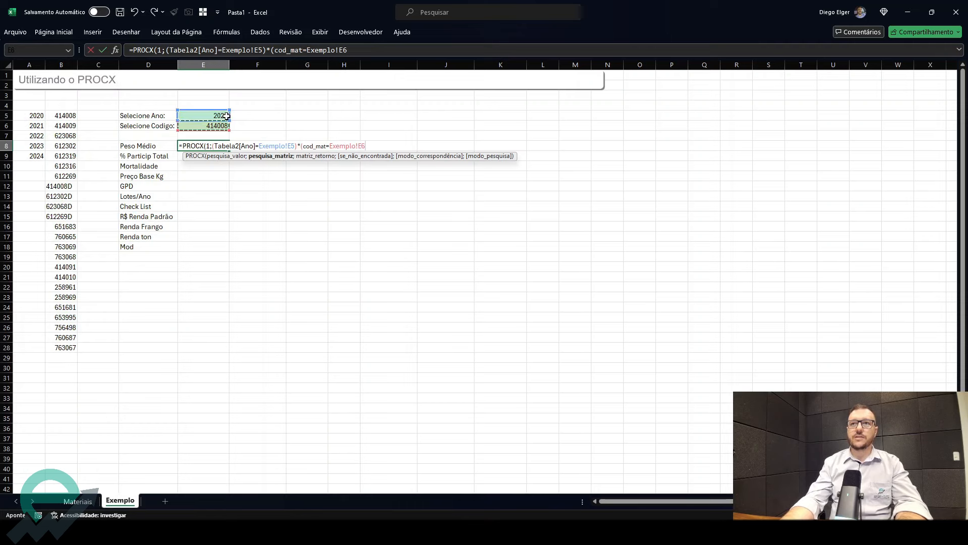
{"action": "type", "text": ")"}
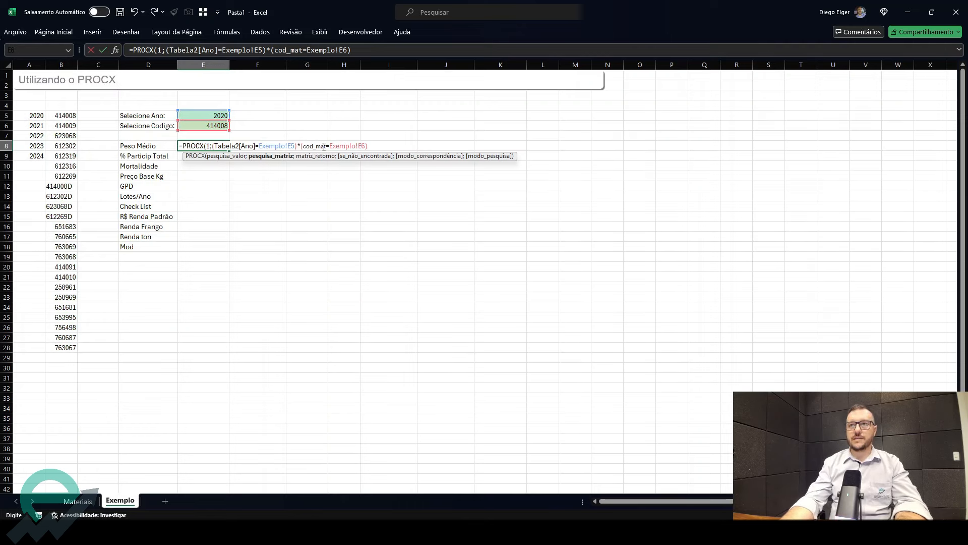
{"action": "type", "text": ";"}
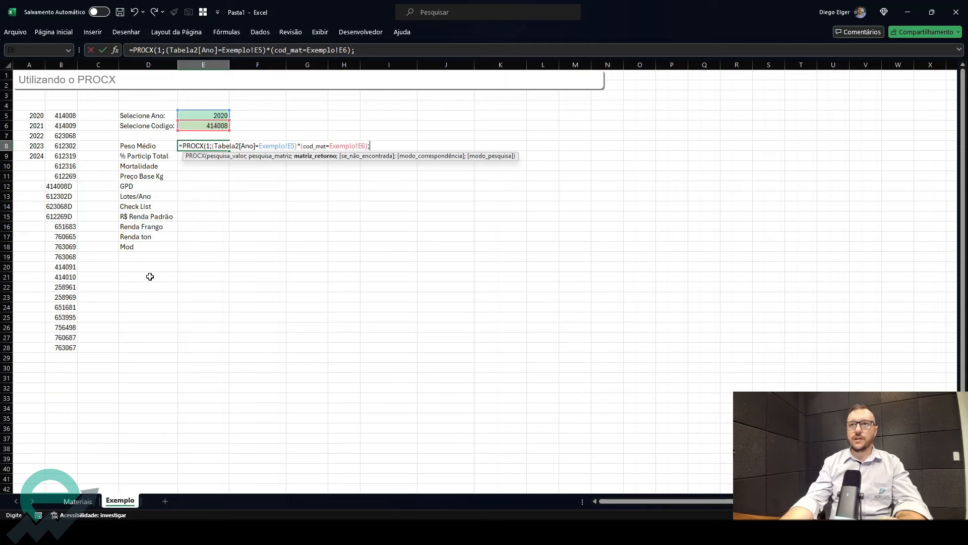
- Finish the E8 PROCX returning Tabela2[R$ Renda Padrão], with "Não há lançamentos" when nothing is found
{"action": "left_click", "coordinate": [84, 505]}
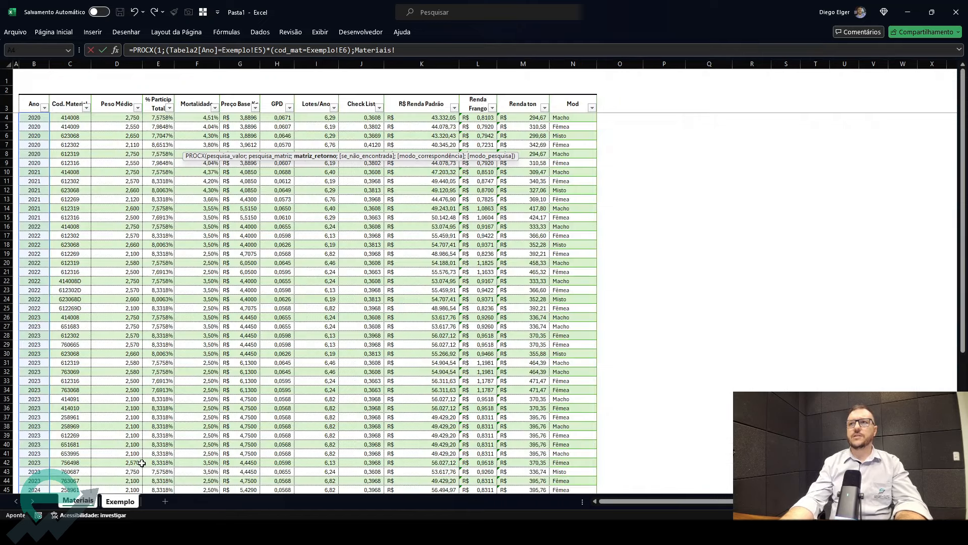
{"action": "left_click", "coordinate": [442, 98]}
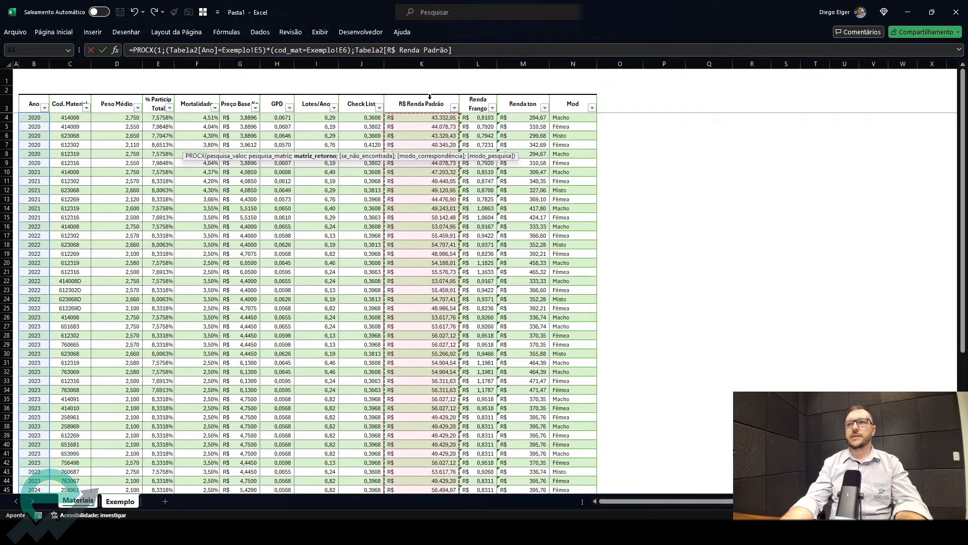
{"action": "type", "text": ";\"Não há lançamentos"}
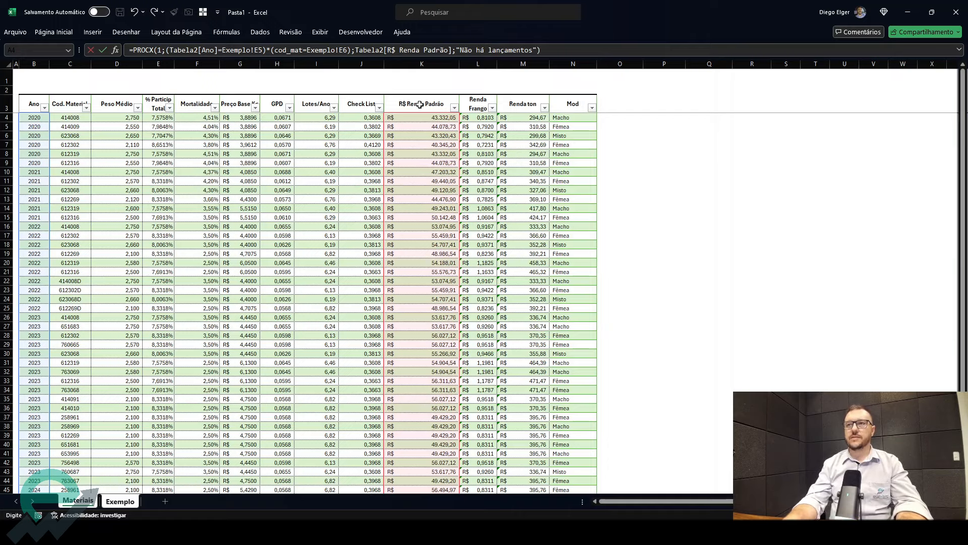
{"action": "key", "text": "Return"}
- Apply currency format to the E8 result
{"action": "left_click", "coordinate": [224, 146]}
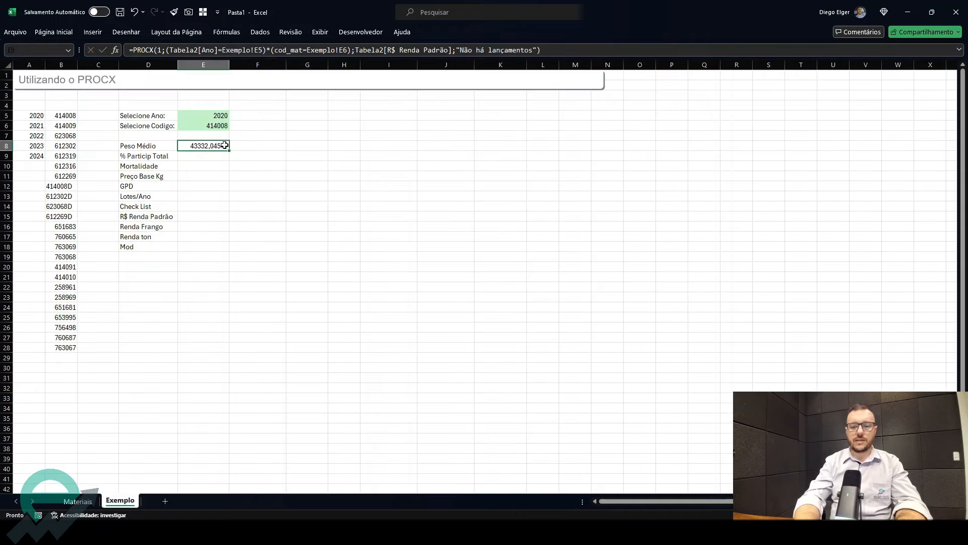
{"action": "key", "text": "ctrl+shift+4"}
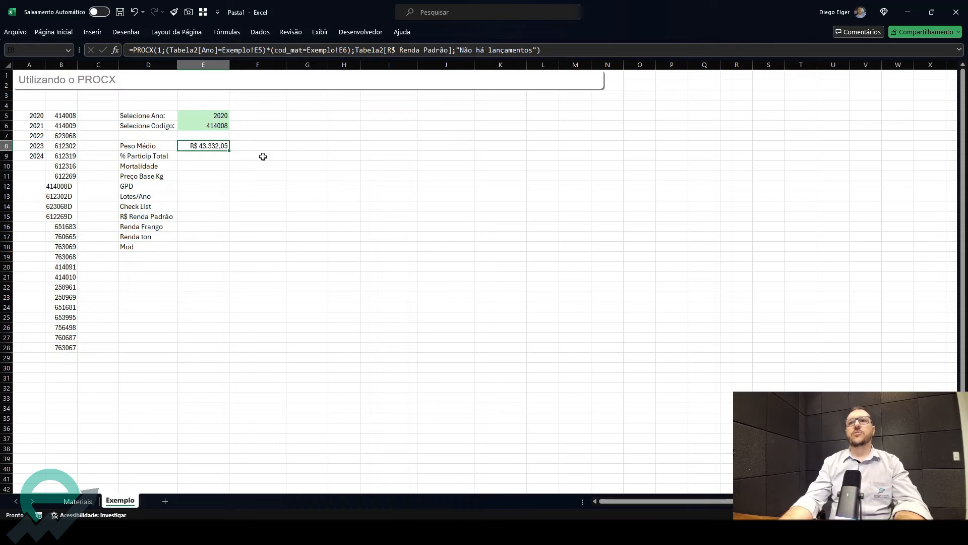
- Test the lookup by picking different years and material codes from the E5 and E6 dropdowns
{"action": "left_click", "coordinate": [212, 115]}
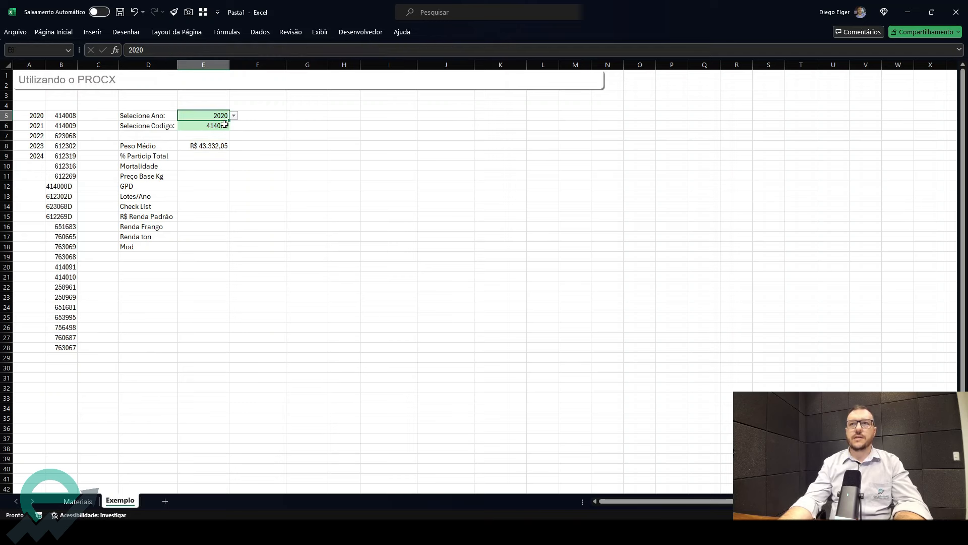
{"action": "left_click", "coordinate": [235, 116]}
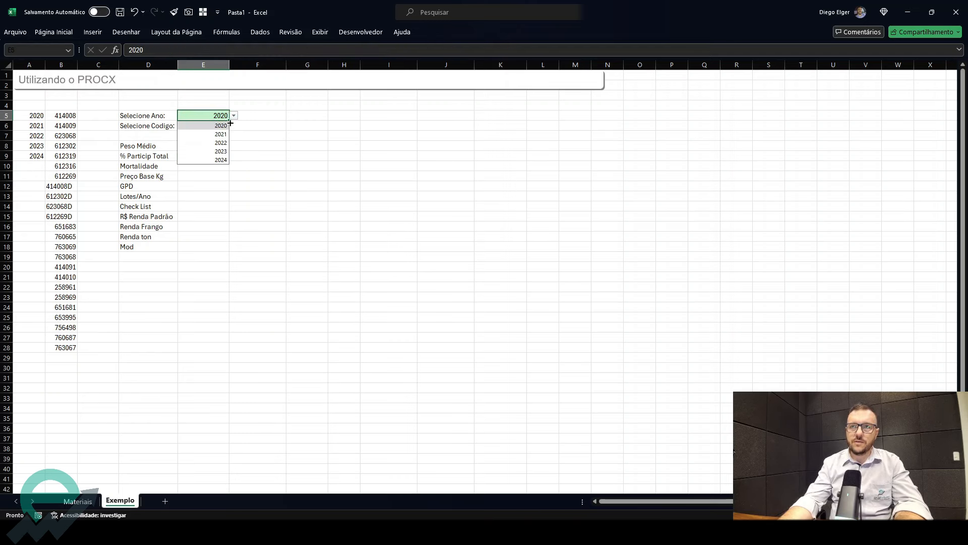
{"action": "left_click", "coordinate": [224, 131]}
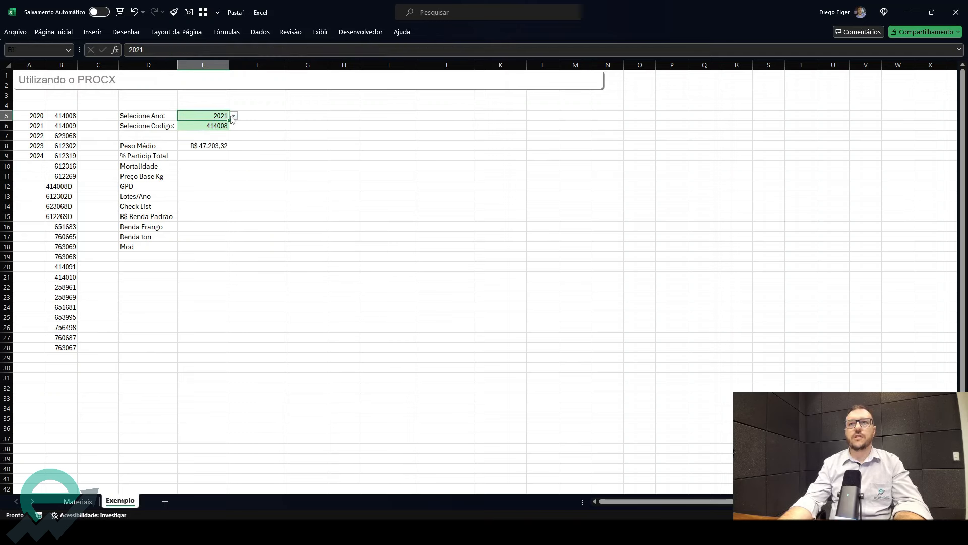
{"action": "left_click", "coordinate": [234, 116]}
{"action": "left_click", "coordinate": [222, 135]}
{"action": "left_click", "coordinate": [218, 124]}
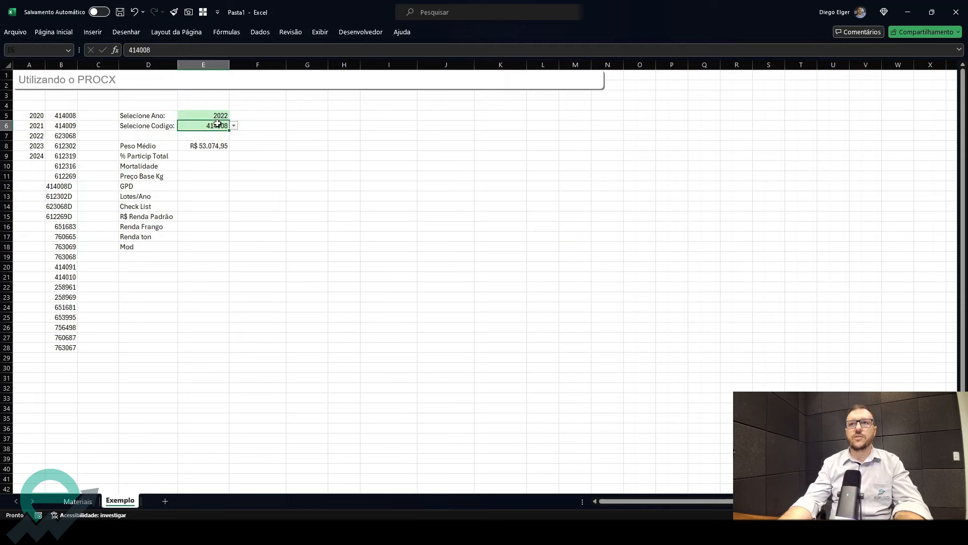
{"action": "left_click", "coordinate": [234, 126]}
{"action": "left_click", "coordinate": [212, 152]}
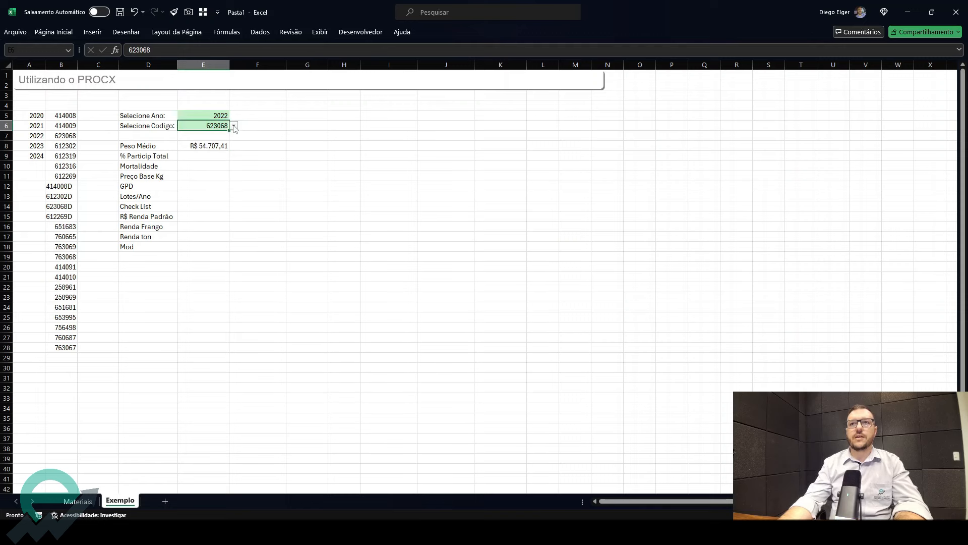
{"action": "left_click", "coordinate": [234, 126]}
{"action": "left_click", "coordinate": [217, 194]}
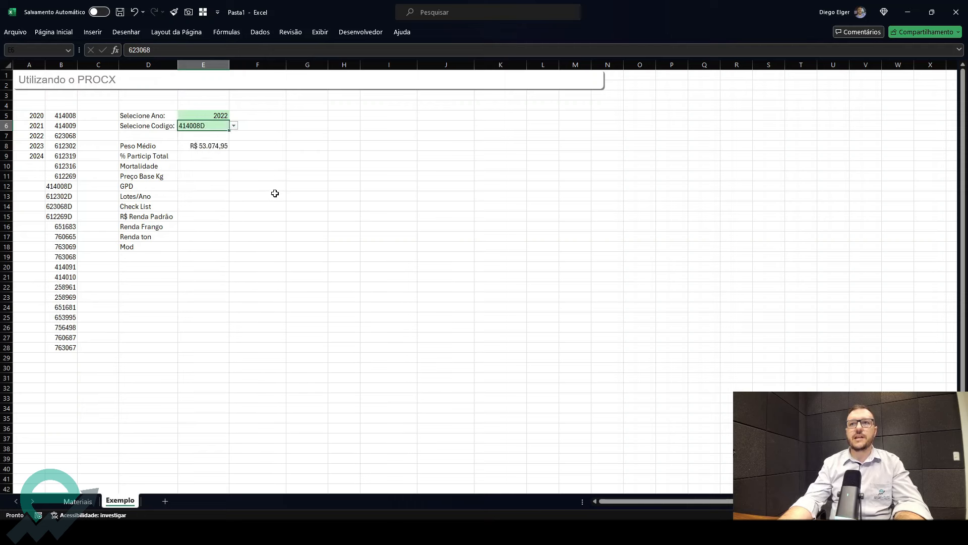
{"action": "left_click", "coordinate": [224, 116]}
{"action": "left_click", "coordinate": [234, 116]}
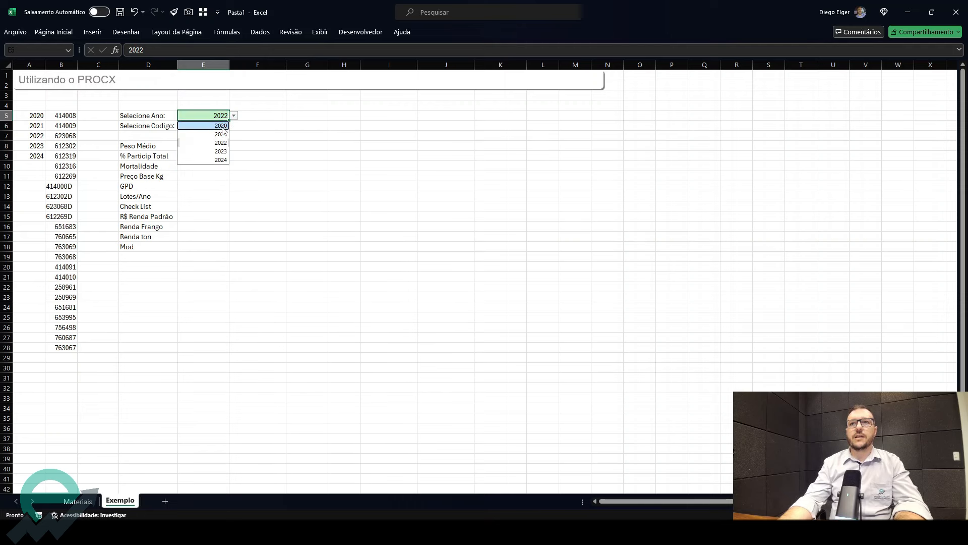
{"action": "left_click", "coordinate": [207, 126]}
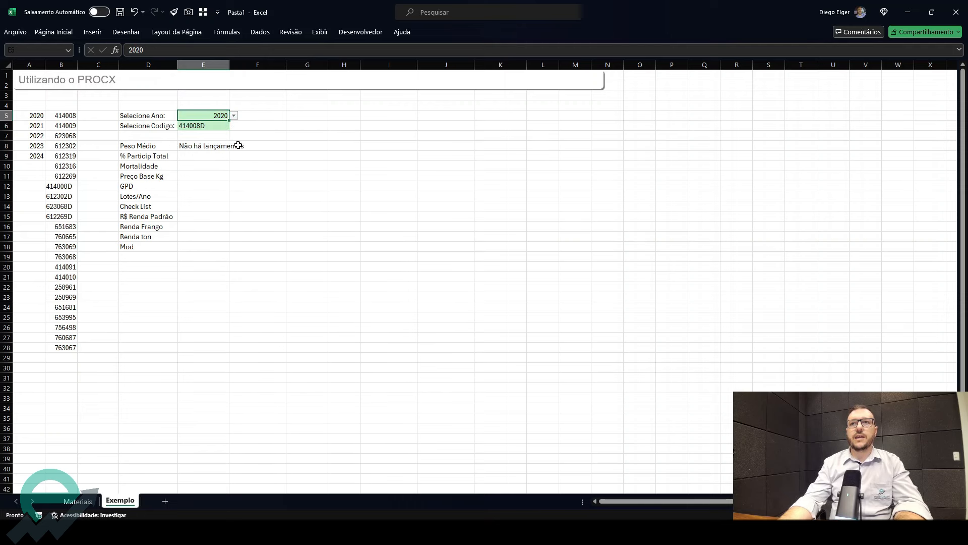
- Autofit column E, move the PROCX result cell from E8 to G5 and autofit column G
{"action": "double_click", "coordinate": [229, 65]}
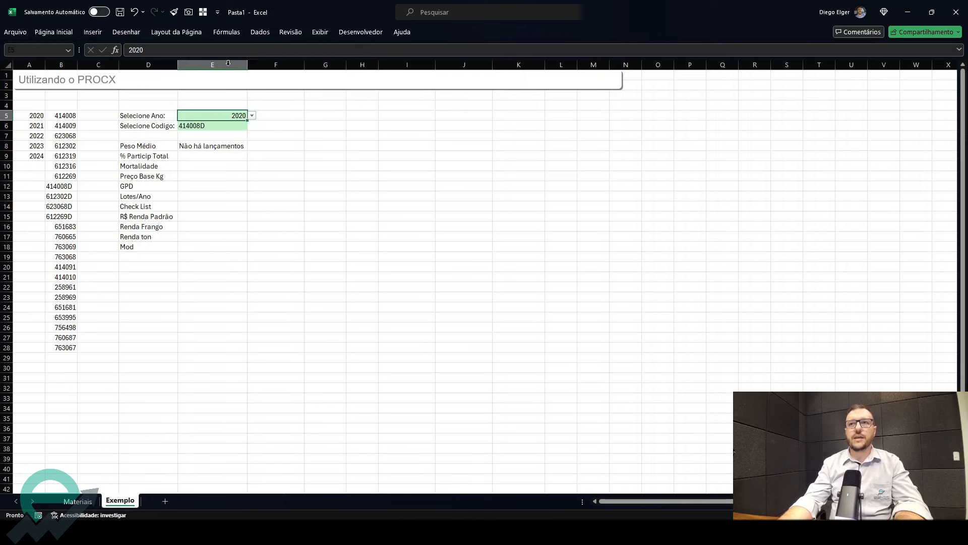
{"action": "left_click", "coordinate": [217, 144]}
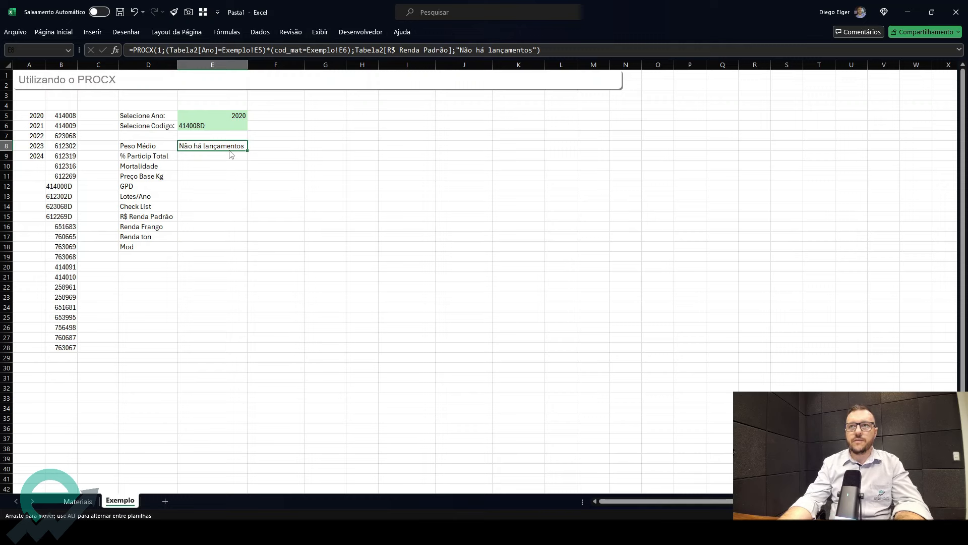
{"action": "left_click_drag", "start_coordinate": [227, 150], "coordinate": [322, 116]}
{"action": "double_click", "coordinate": [346, 65]}
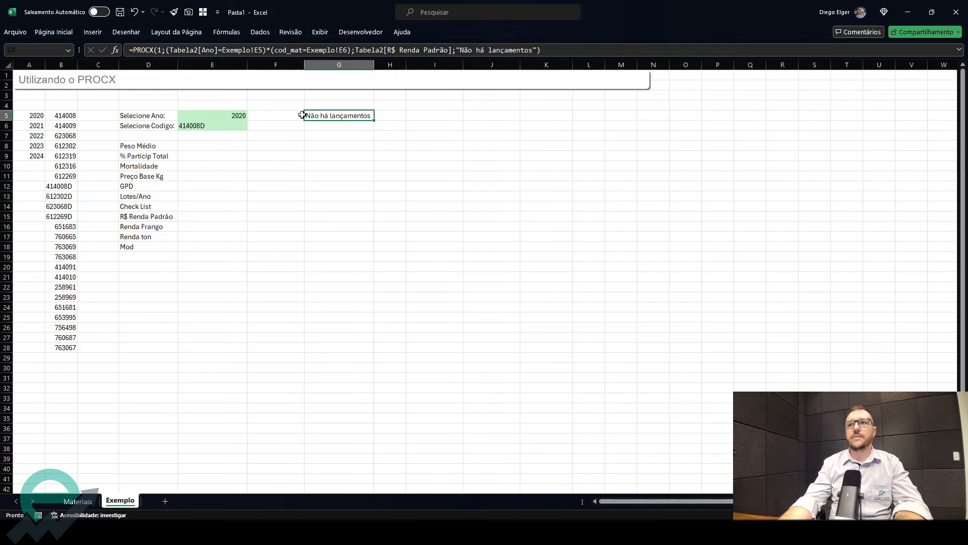
- Pick material code 612319 in the code dropdown
{"action": "left_click", "coordinate": [229, 124]}
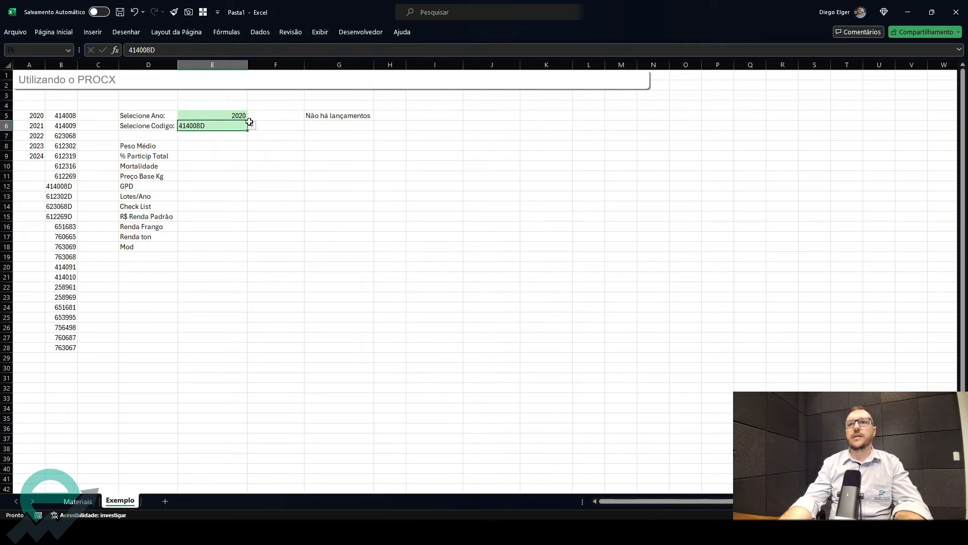
{"action": "left_click", "coordinate": [252, 125]}
{"action": "left_click", "coordinate": [239, 136]}
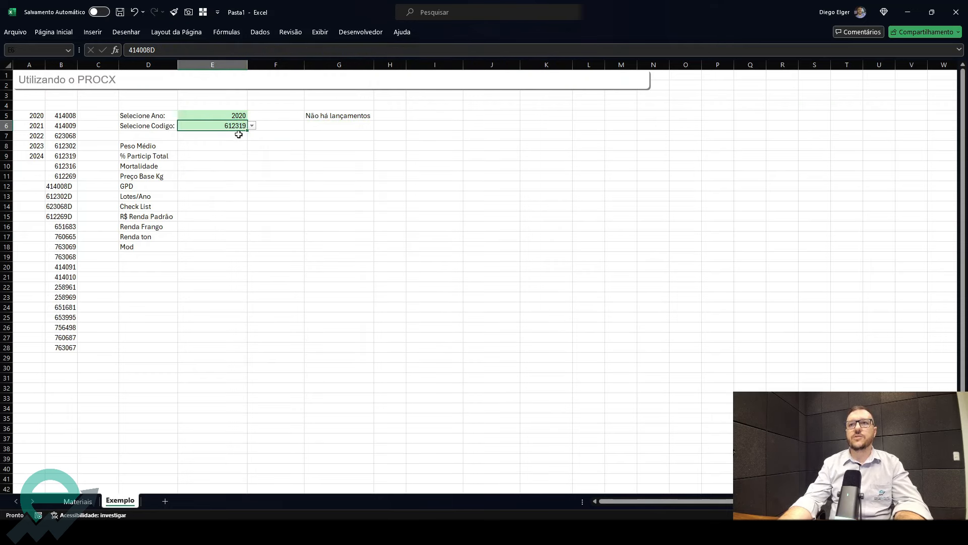
- Format the G5 result centered, font size 14 and bold
{"action": "left_click", "coordinate": [326, 115]}
{"action": "left_click", "coordinate": [55, 34]}
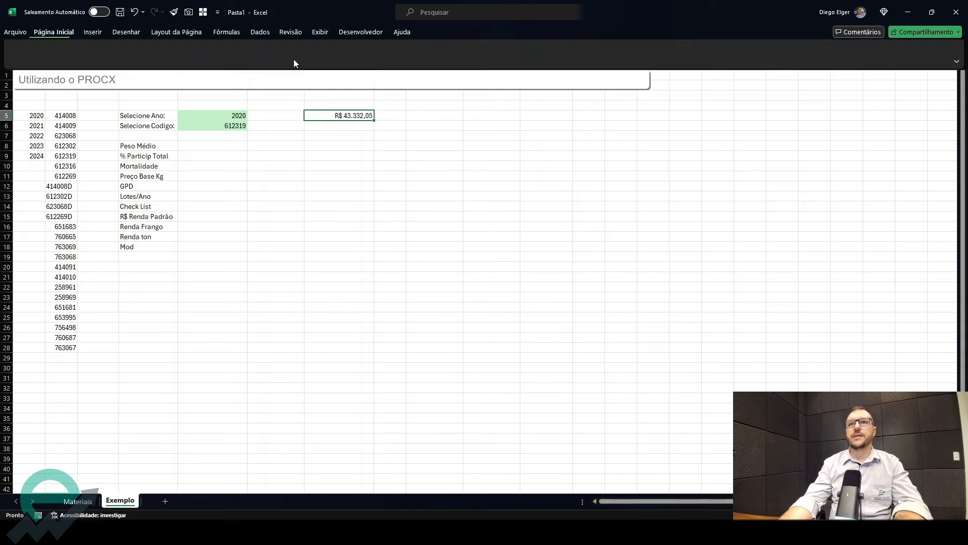
{"action": "left_click", "coordinate": [252, 67]}
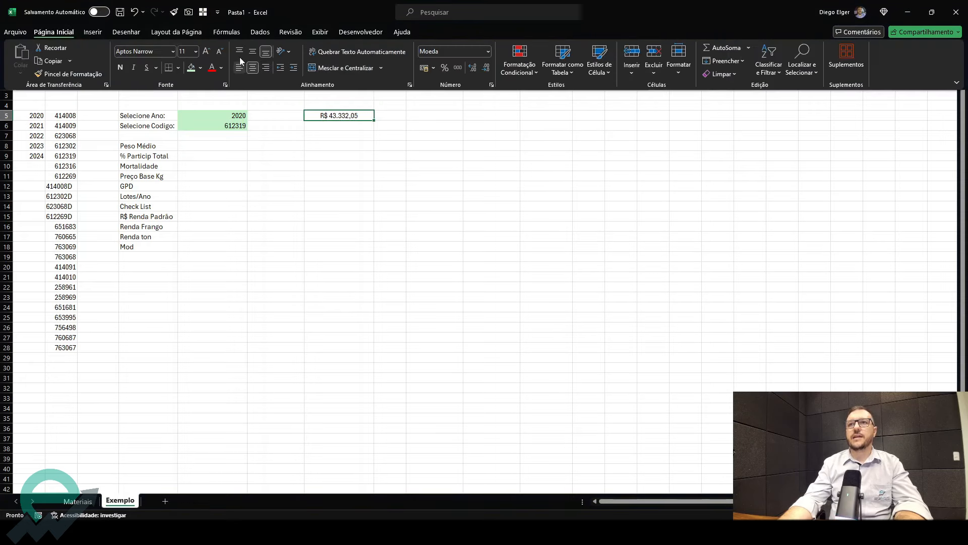
{"action": "left_click", "coordinate": [206, 52]}
{"action": "left_click", "coordinate": [121, 67]}
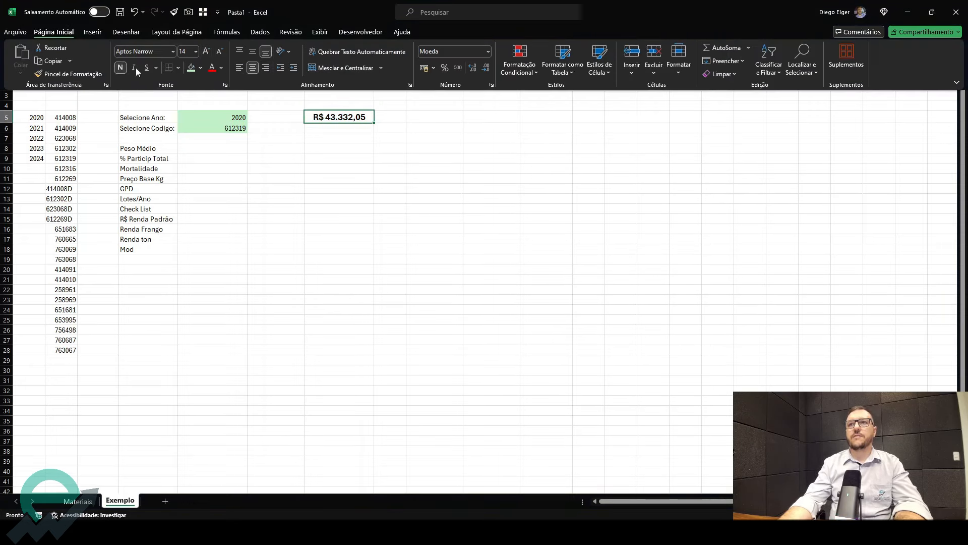
- Inspect the PROCX formula in G5 without changing it
{"action": "left_click", "coordinate": [244, 137]}
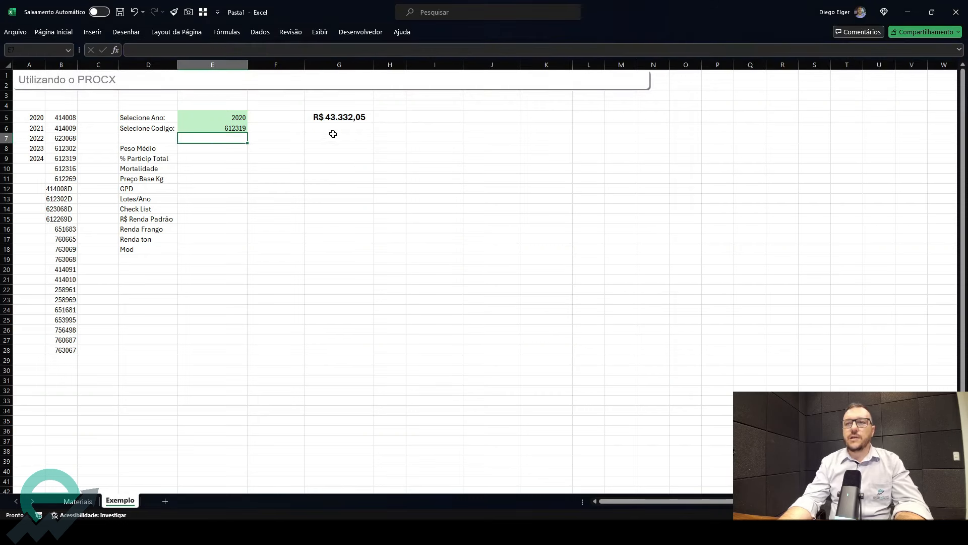
{"action": "left_click", "coordinate": [337, 116]}
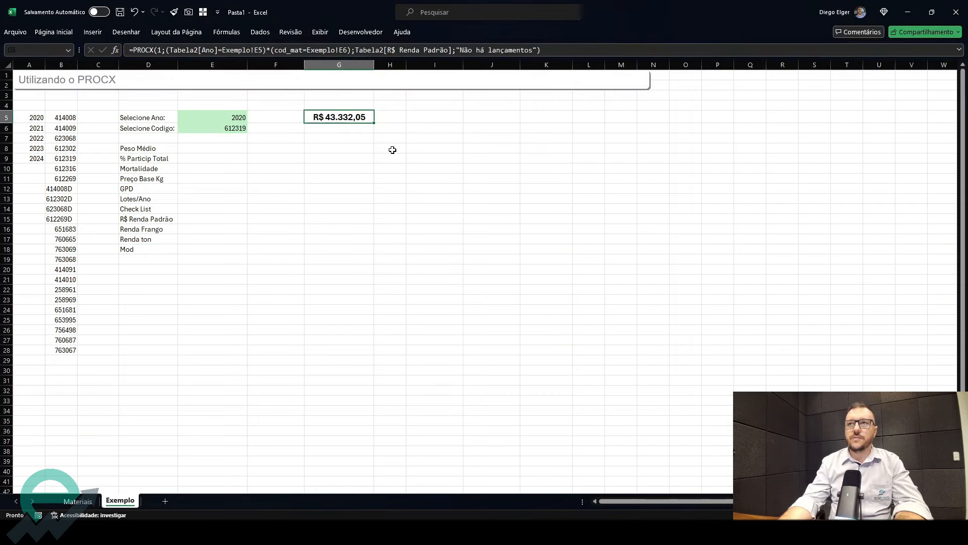
{"action": "left_click", "coordinate": [239, 129]}
{"action": "left_click", "coordinate": [338, 118]}
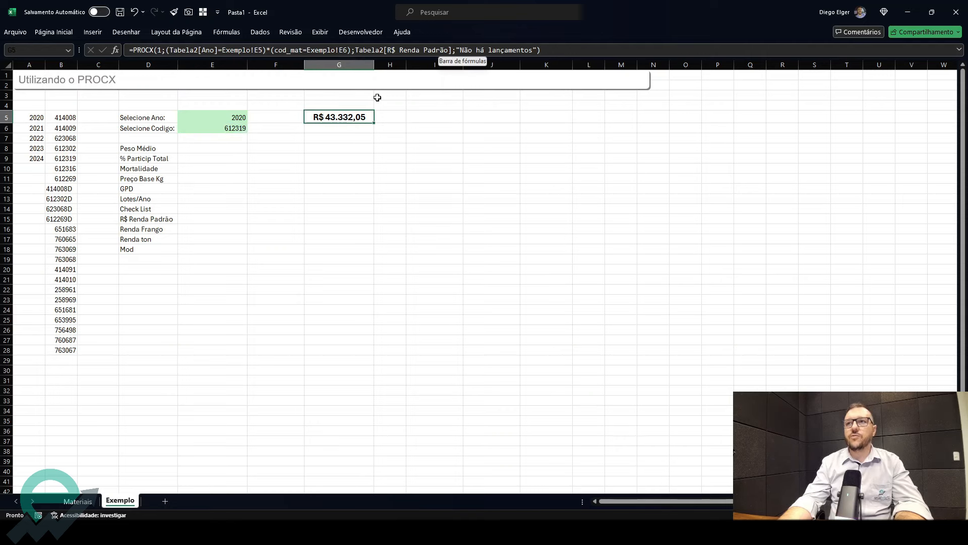
{"action": "double_click", "coordinate": [356, 116]}
{"action": "left_click_drag", "start_coordinate": [462, 117], "coordinate": [395, 116]}
{"action": "key", "text": "Escape"}
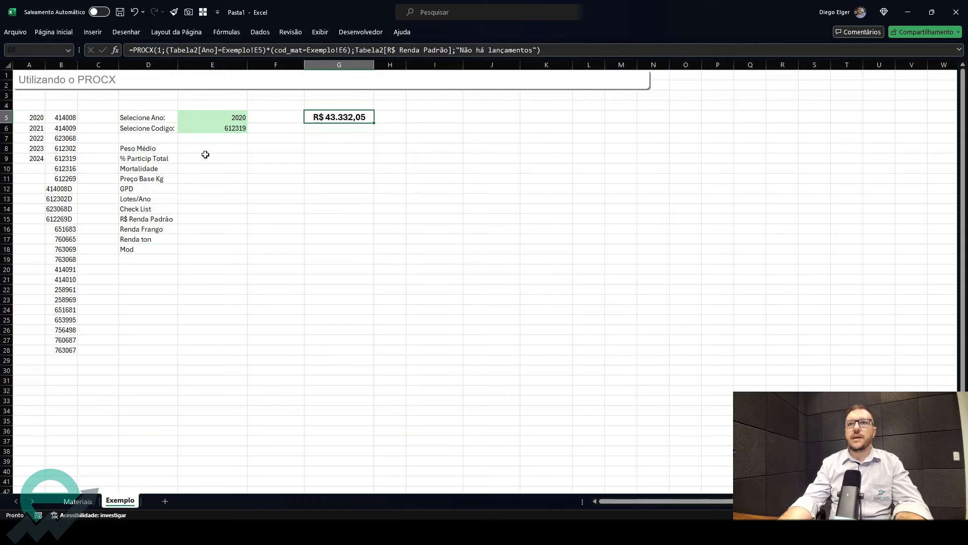
- Enter the label "Selecione Índice:" in D7
{"action": "left_click", "coordinate": [152, 141]}
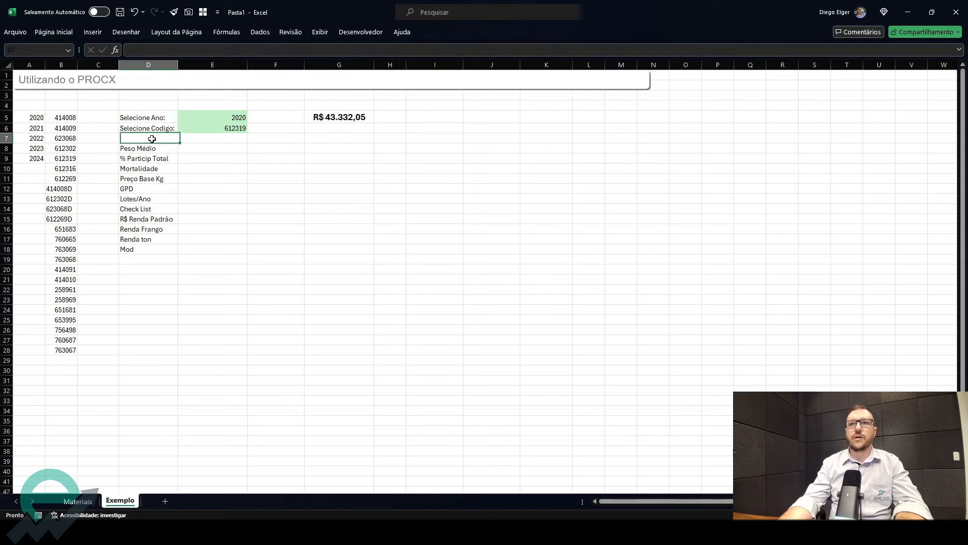
{"action": "type", "text": "Sle"}
{"action": "key", "text": "BackSpace"}
{"action": "key", "text": "BackSpace"}
{"action": "type", "text": "e"}
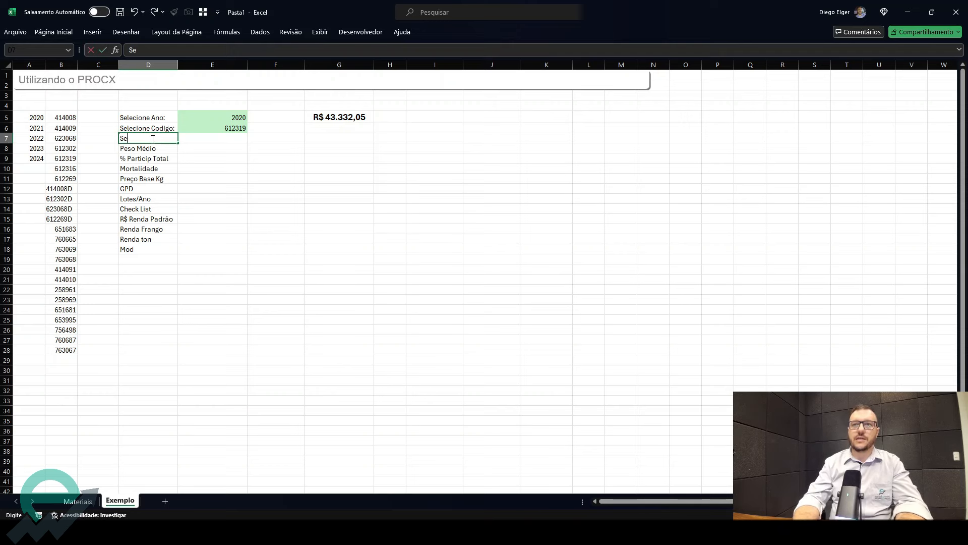
{"action": "type", "text": "lecion"}
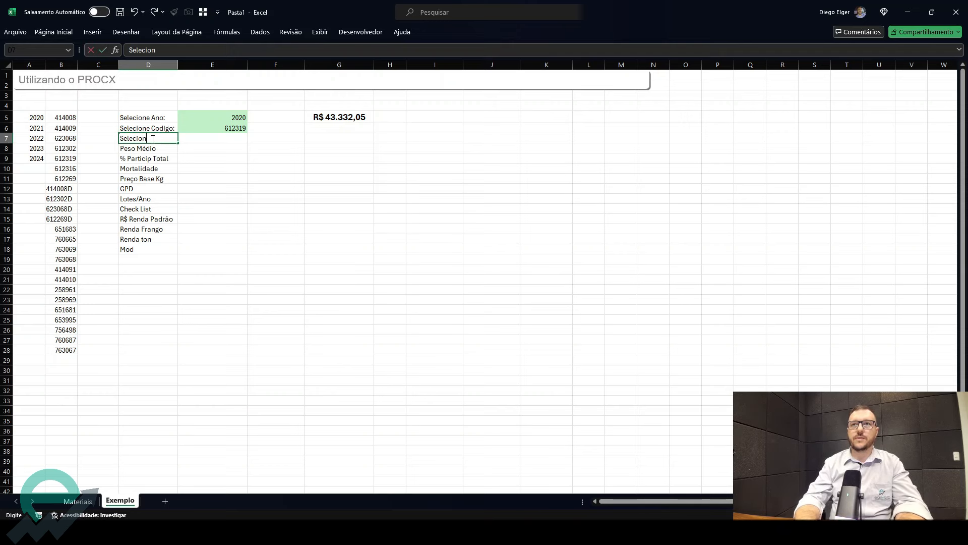
{"action": "type", "text": "e Índice:"}
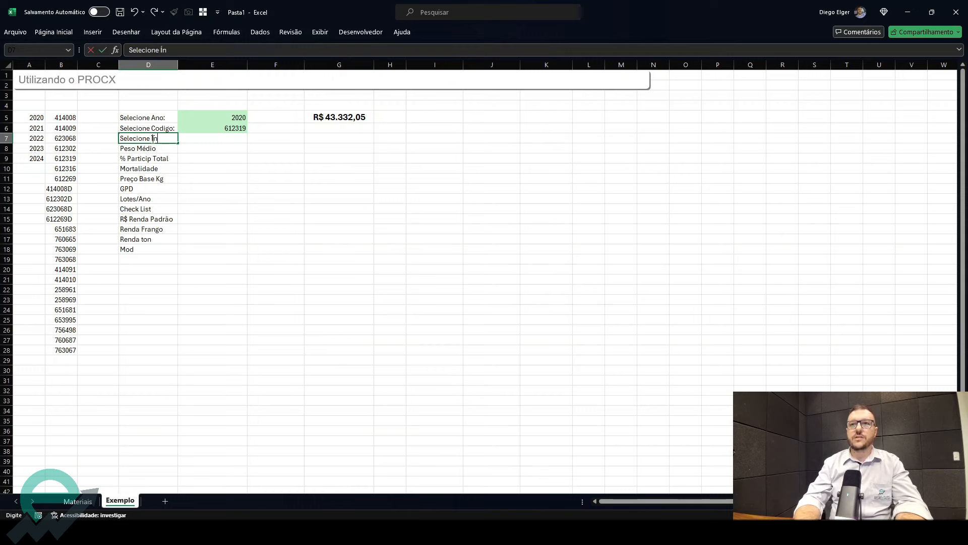
{"action": "key", "text": "ctrl+Return"}
{"action": "key", "text": "Tab"}
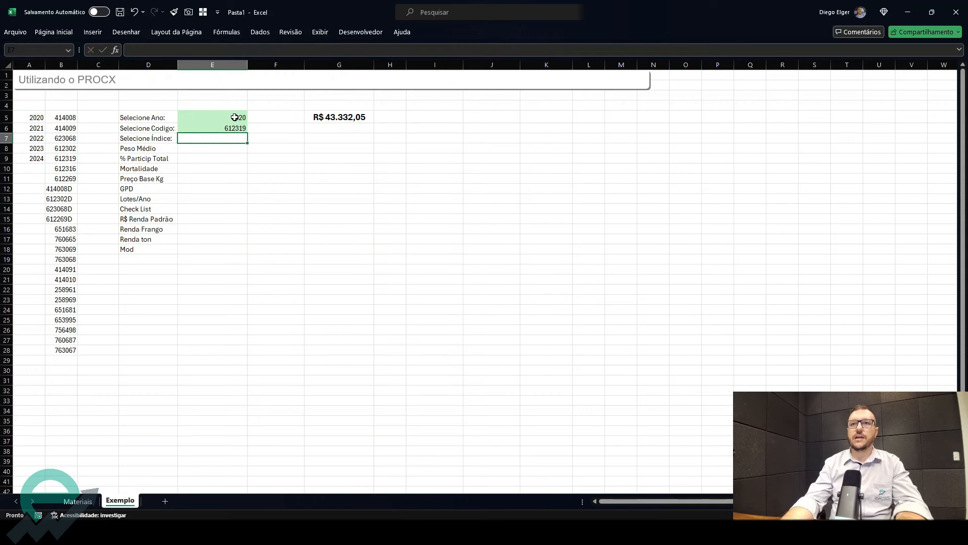
- Move the transposed header list from D8 to C5 and autofit column C
{"action": "left_click_drag", "start_coordinate": [158, 148], "coordinate": [149, 259]}
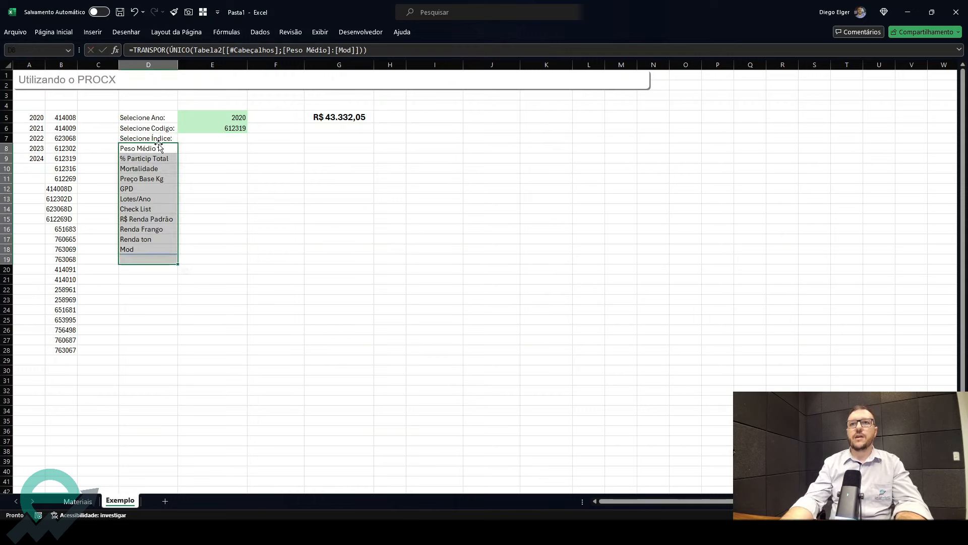
{"action": "left_click_drag", "start_coordinate": [160, 148], "coordinate": [101, 118]}
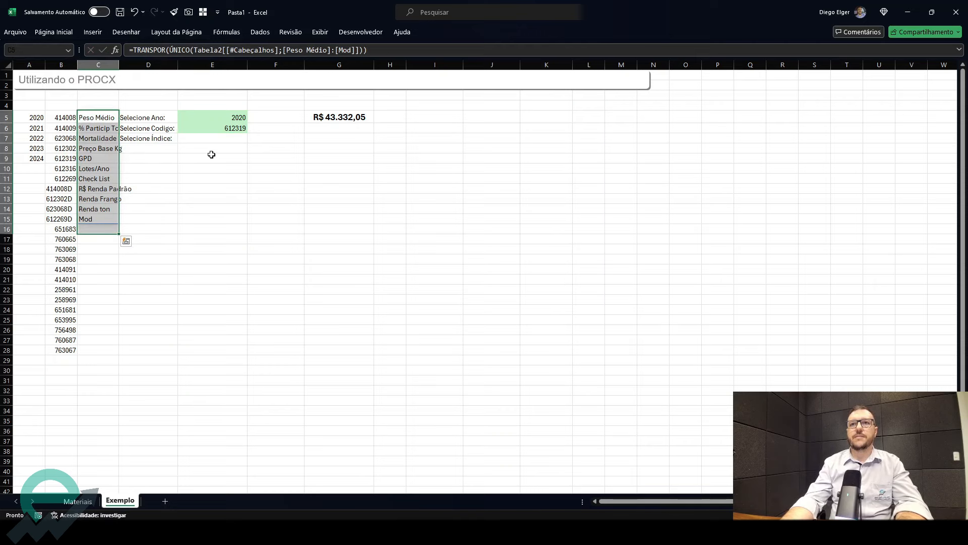
{"action": "double_click", "coordinate": [119, 65]}
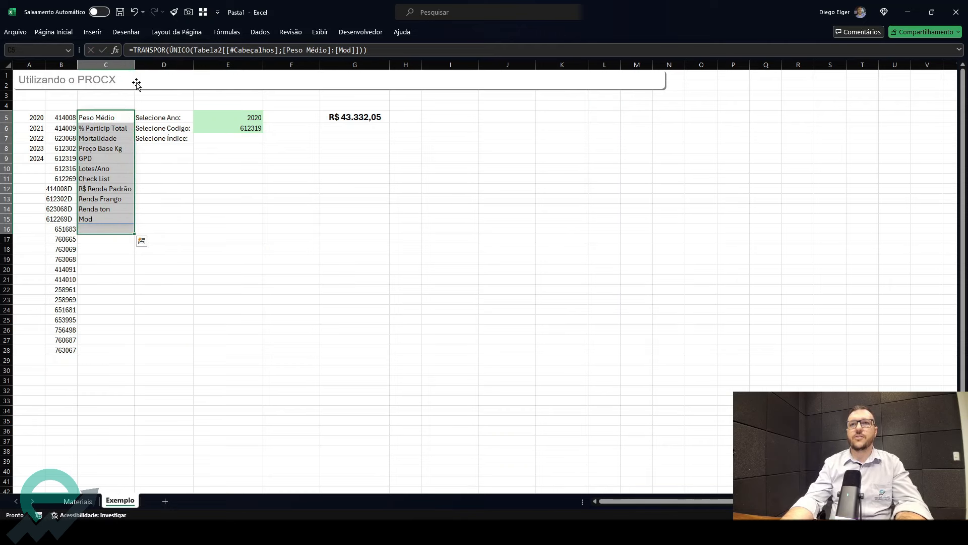
- Add a list data validation to E7 using the spilled range =$C$5# as source
{"action": "left_click", "coordinate": [228, 135]}
{"action": "right_click", "coordinate": [228, 135]}
{"action": "left_click", "coordinate": [273, 123]}
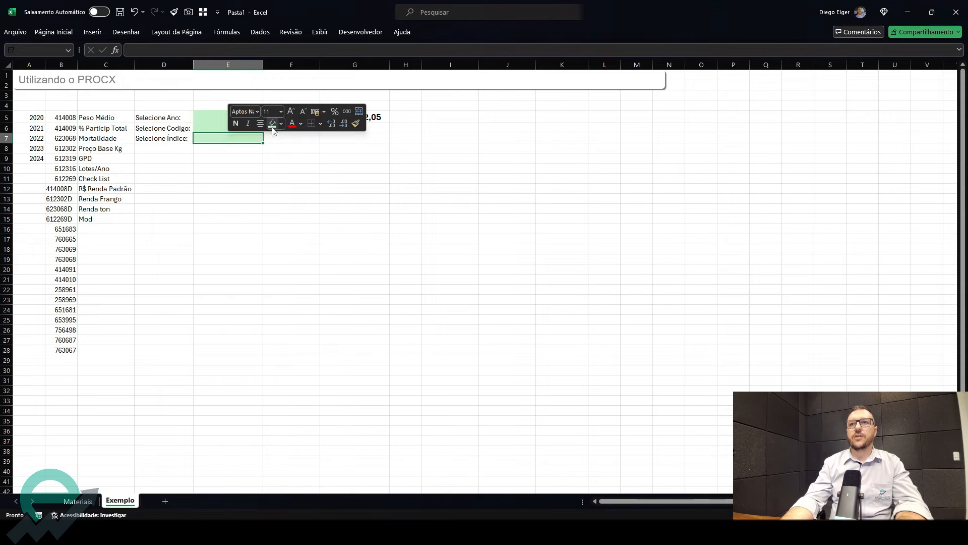
{"action": "left_click", "coordinate": [260, 32]}
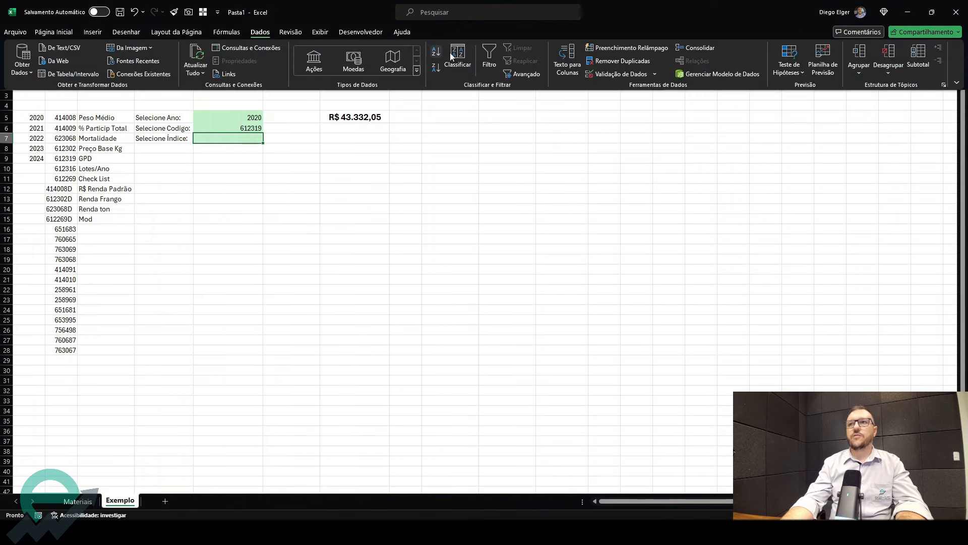
{"action": "left_click", "coordinate": [586, 74]}
{"action": "left_click", "coordinate": [468, 149]}
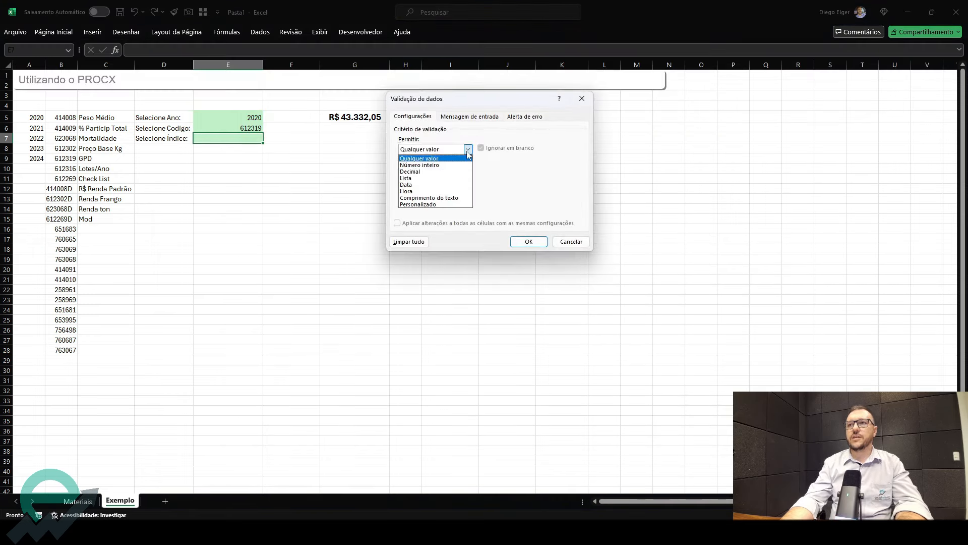
{"action": "left_click", "coordinate": [449, 179]}
{"action": "left_click", "coordinate": [548, 190]}
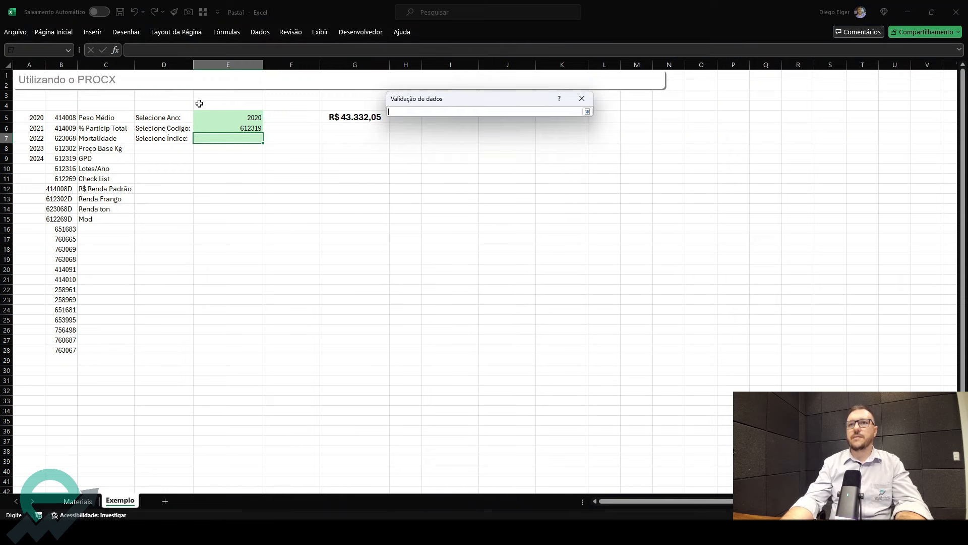
{"action": "left_click", "coordinate": [123, 121]}
{"action": "type", "text": "$C$5$"}
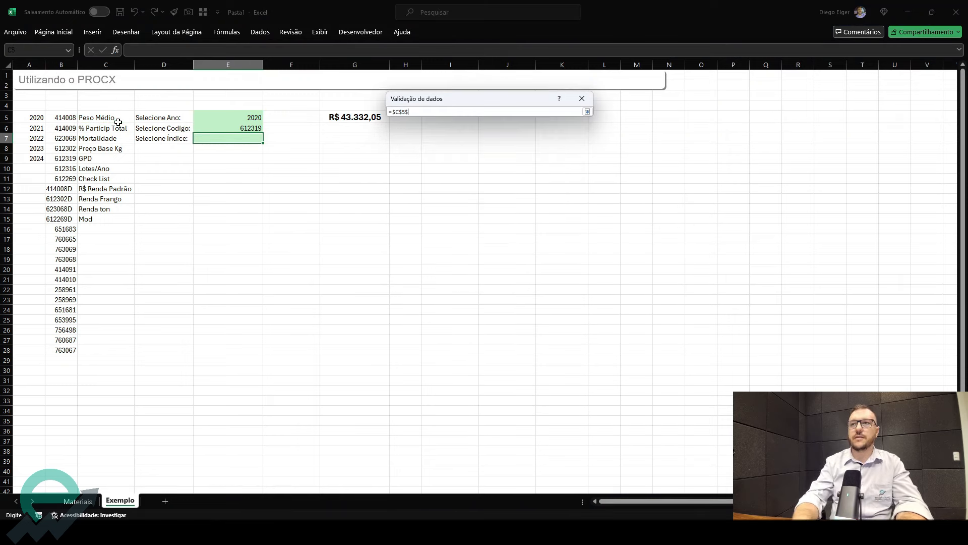
{"action": "key", "text": "BackSpace"}
{"action": "type", "text": "#"}
{"action": "key", "text": "Return"}
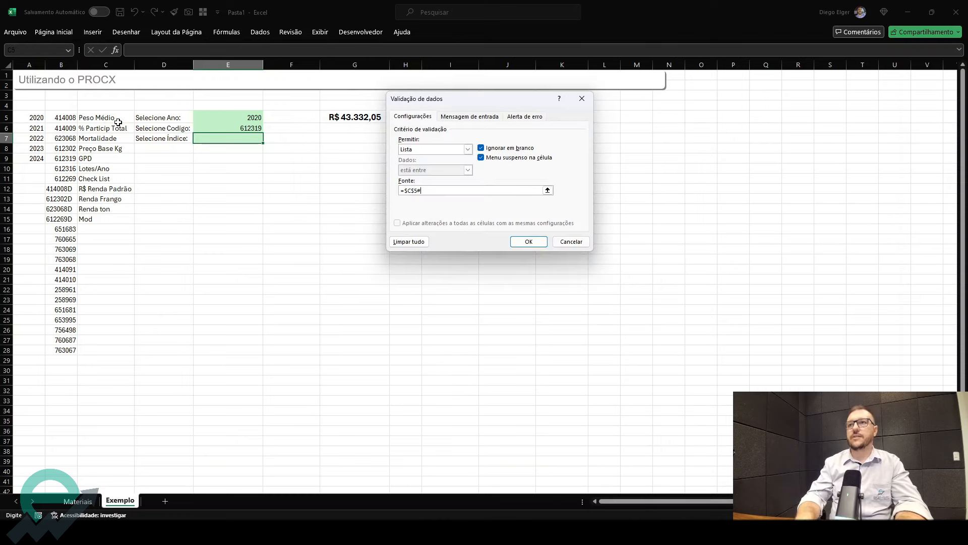
{"action": "left_click", "coordinate": [526, 241]}
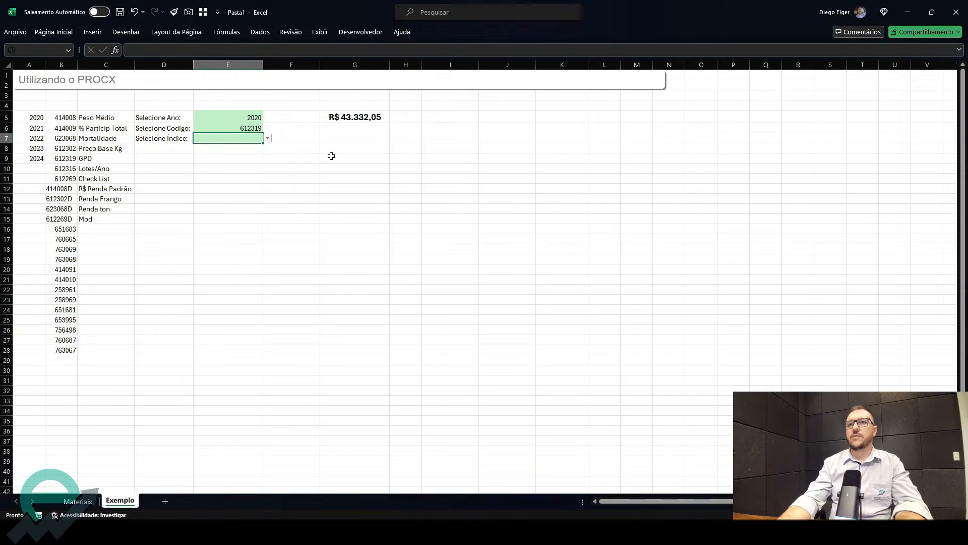
- Choose R$ Renda Padrão from the index dropdown in E7
{"action": "left_click", "coordinate": [268, 139]}
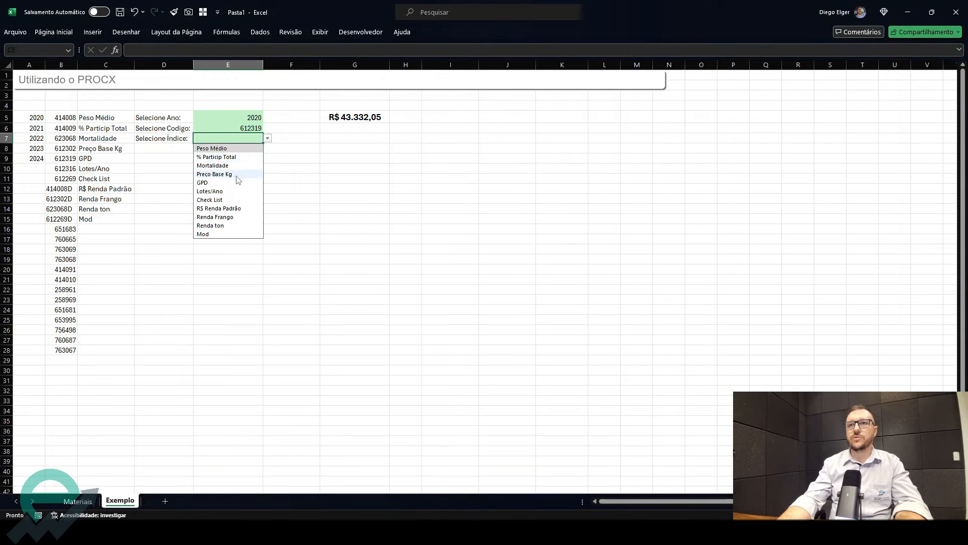
{"action": "left_click", "coordinate": [234, 209]}
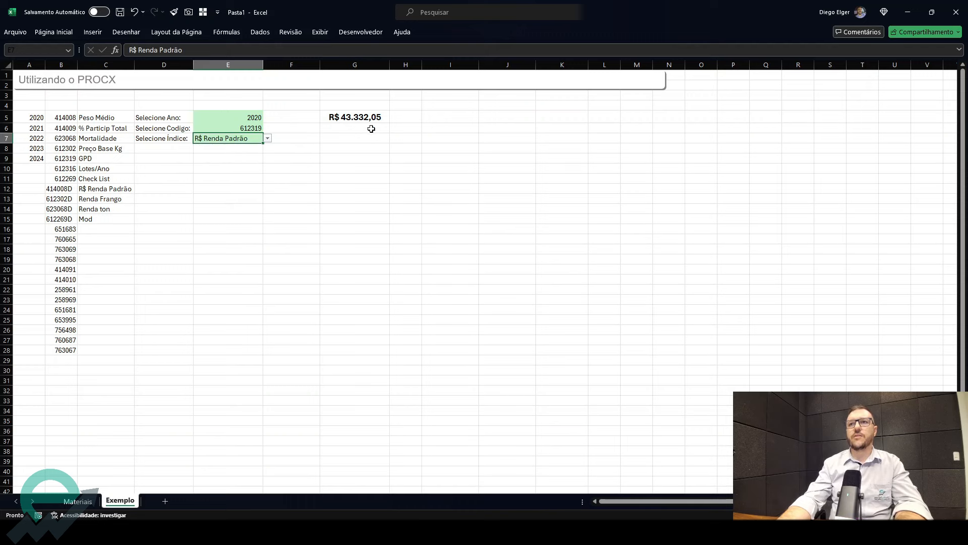
- Examine the lookup and return arguments of the PROCX formula in G5 by selecting its parts, without saving changes
{"action": "left_click", "coordinate": [354, 120]}
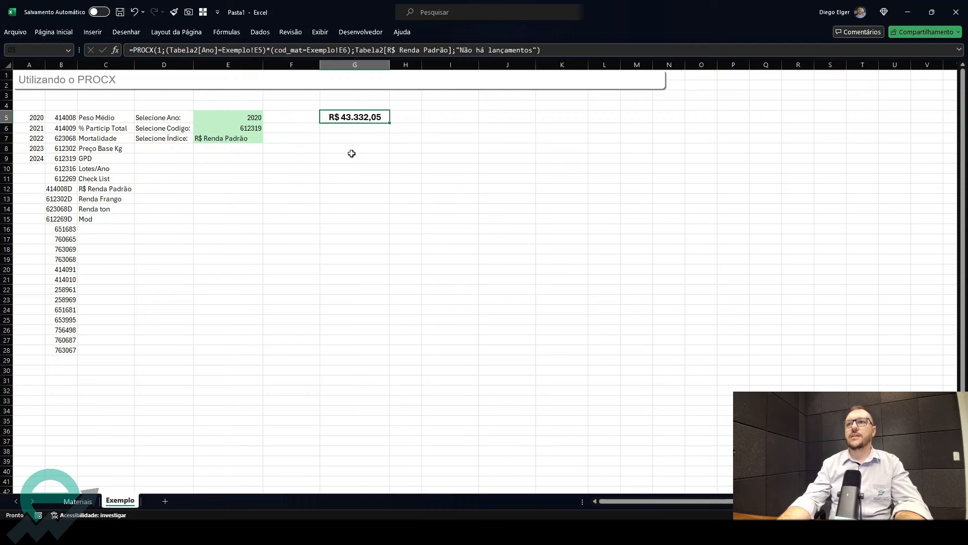
{"action": "double_click", "coordinate": [364, 117]}
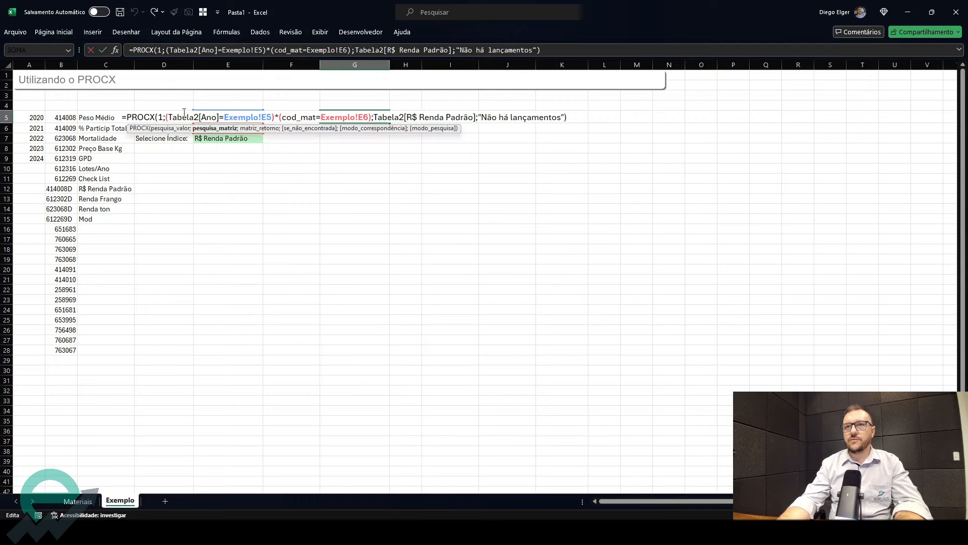
{"action": "left_click_drag", "start_coordinate": [165, 117], "coordinate": [471, 125]}
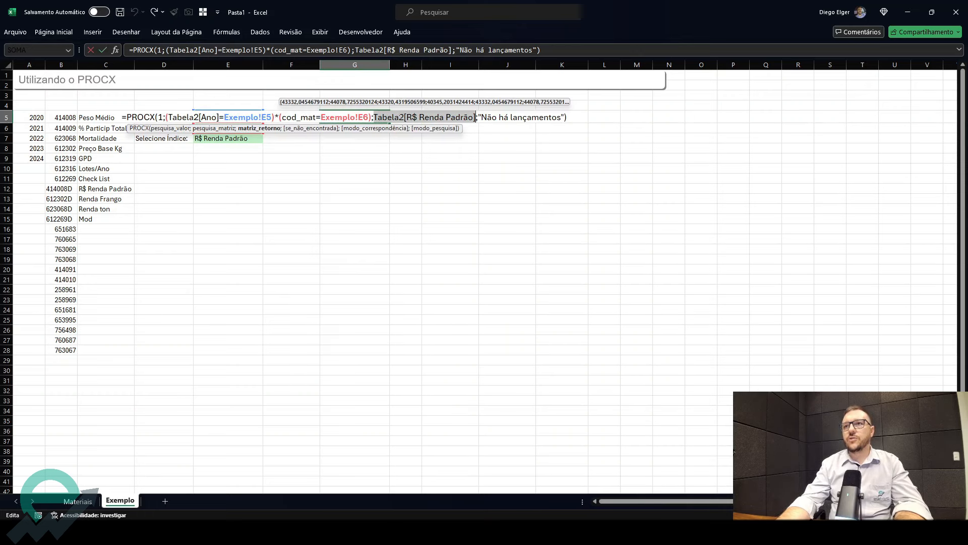
{"action": "left_click", "coordinate": [371, 116]}
{"action": "left_click_drag", "start_coordinate": [166, 117], "coordinate": [266, 118]}
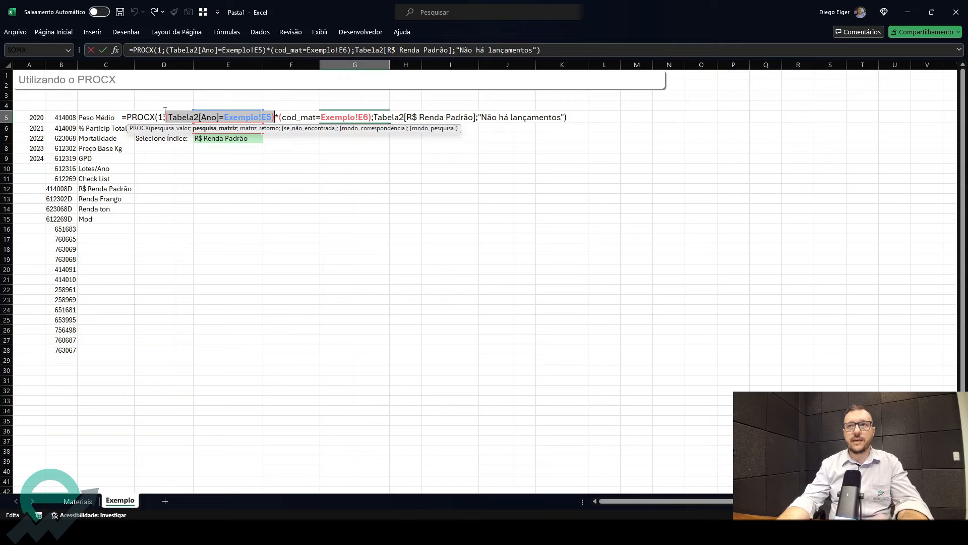
{"action": "left_click_drag", "start_coordinate": [281, 117], "coordinate": [370, 117]}
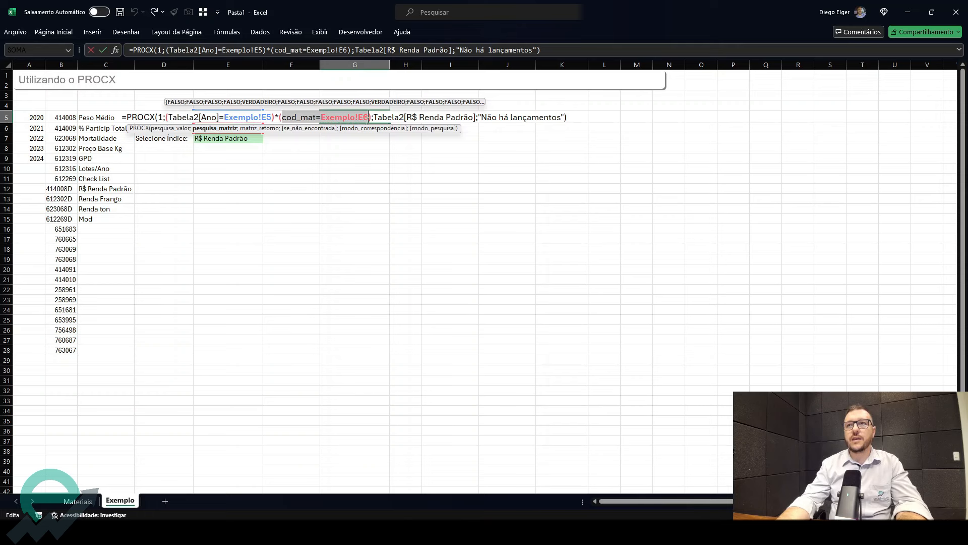
{"action": "left_click", "coordinate": [277, 115]}
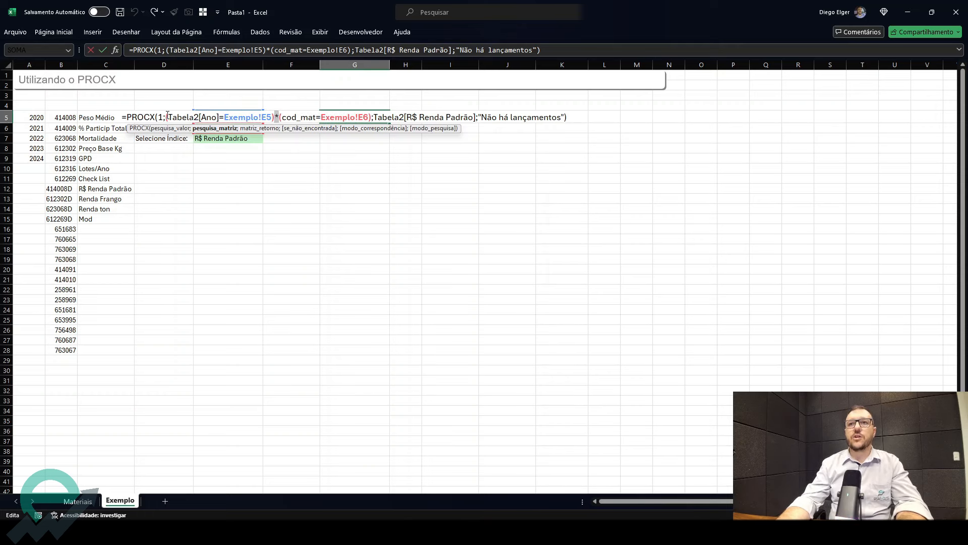
{"action": "left_click_drag", "start_coordinate": [168, 117], "coordinate": [363, 117]}
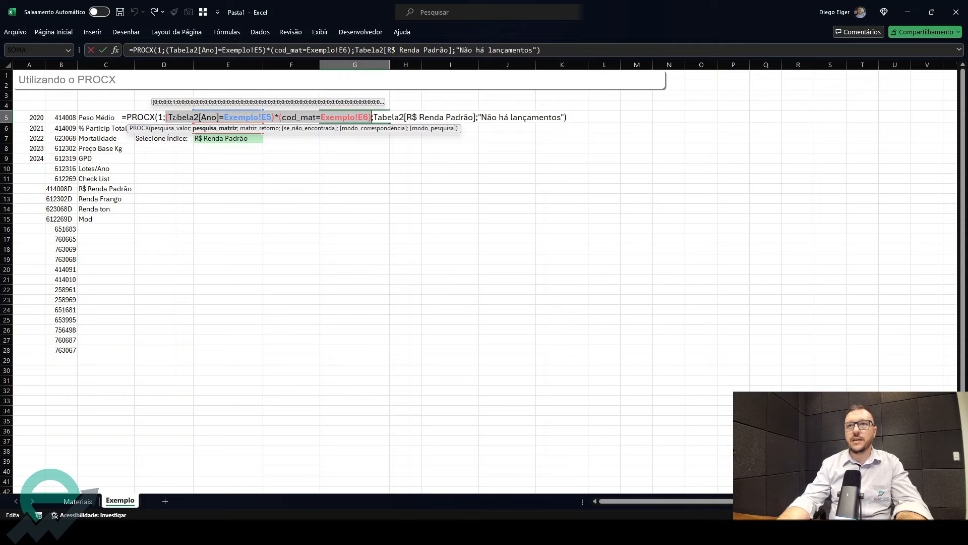
{"action": "left_click_drag", "start_coordinate": [372, 117], "coordinate": [166, 117]}
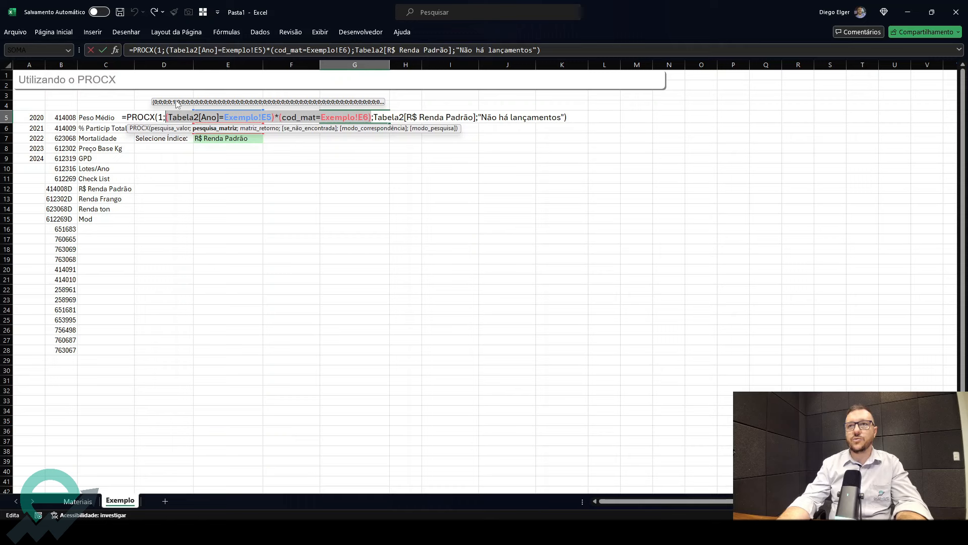
{"action": "left_click", "coordinate": [379, 159]}
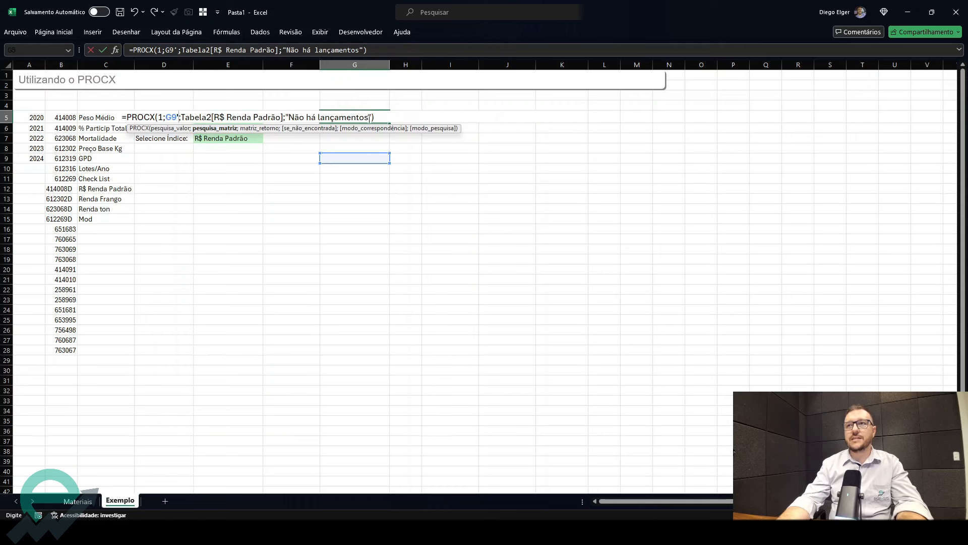
{"action": "key", "text": "Escape"}
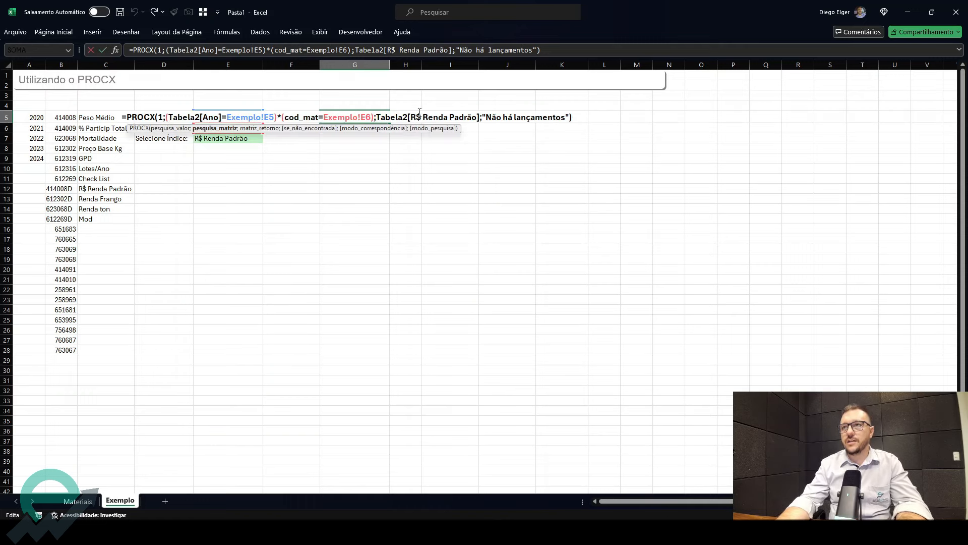
- In G5's formula, wrap the return column in INDIRETO, building the text "Tabela2["&E7 from the index cell
{"action": "left_click", "coordinate": [378, 117]}
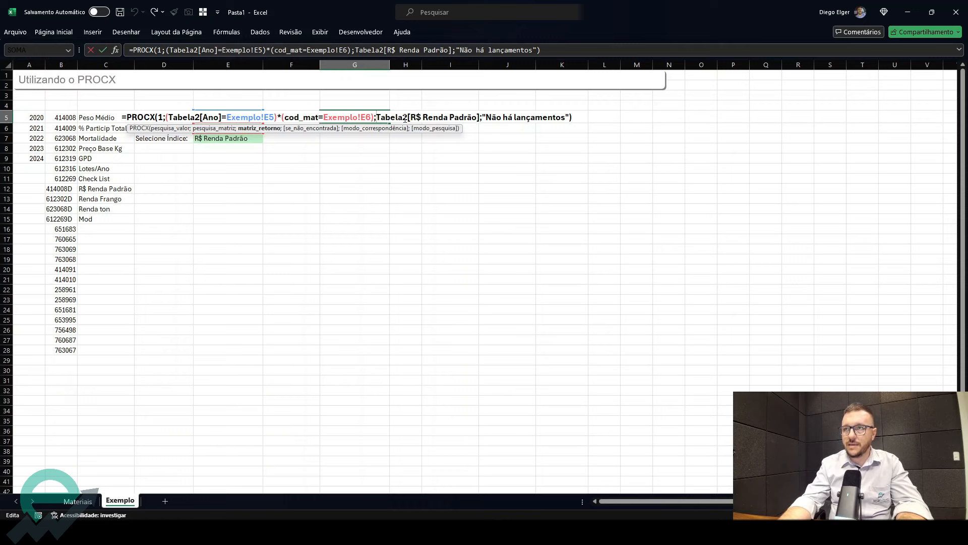
{"action": "left_click", "coordinate": [375, 116]}
{"action": "type", "text": "in"}
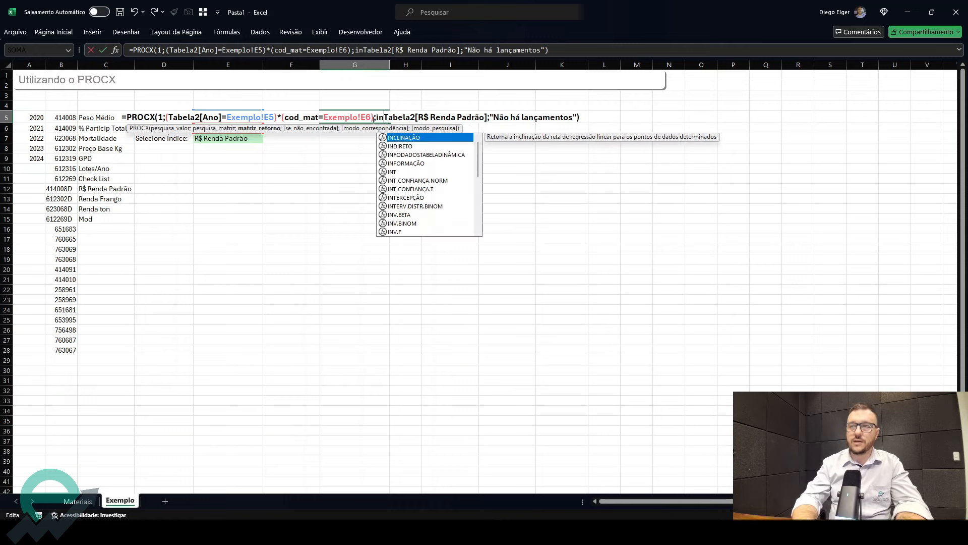
{"action": "key", "text": "Down"}
{"action": "key", "text": "Tab"}
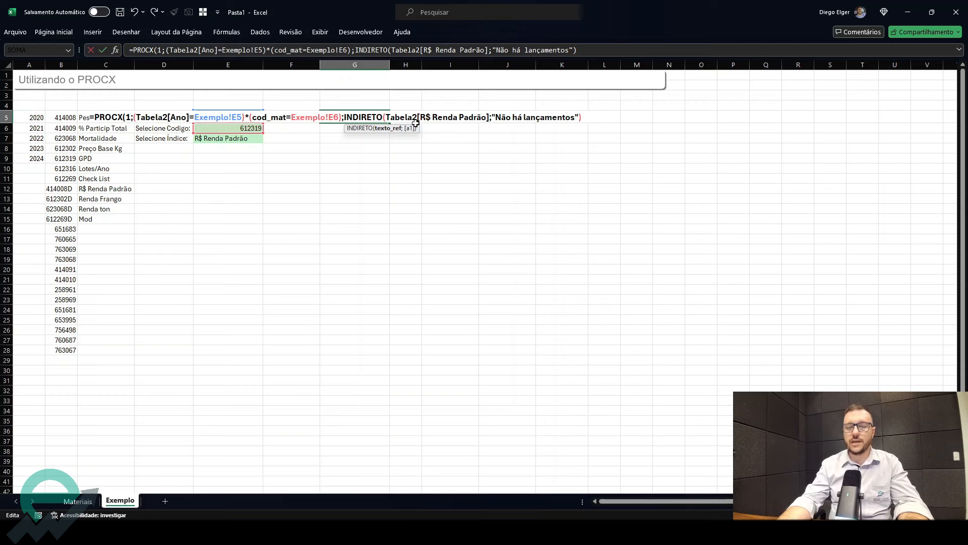
{"action": "type", "text": "\""}
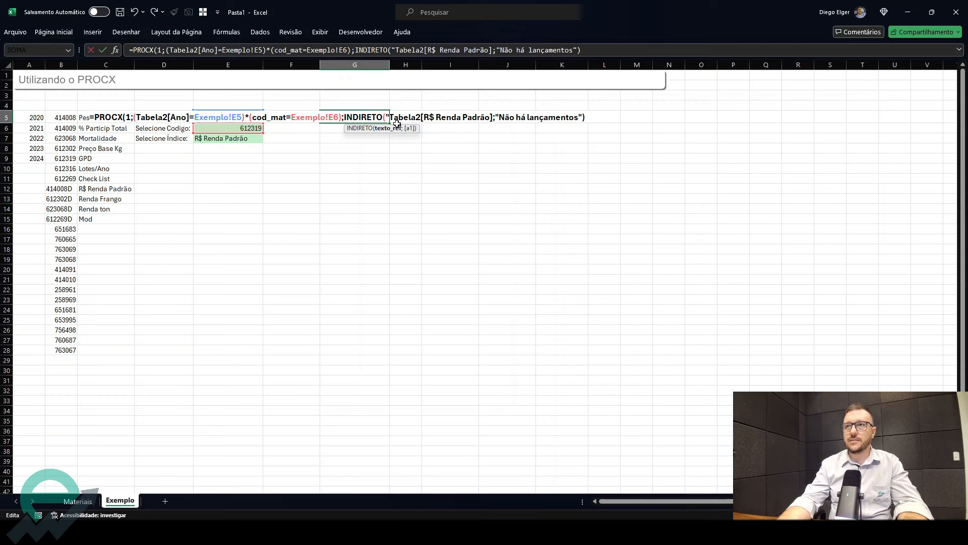
{"action": "left_click", "coordinate": [422, 117]}
{"action": "type", "text": "\""}
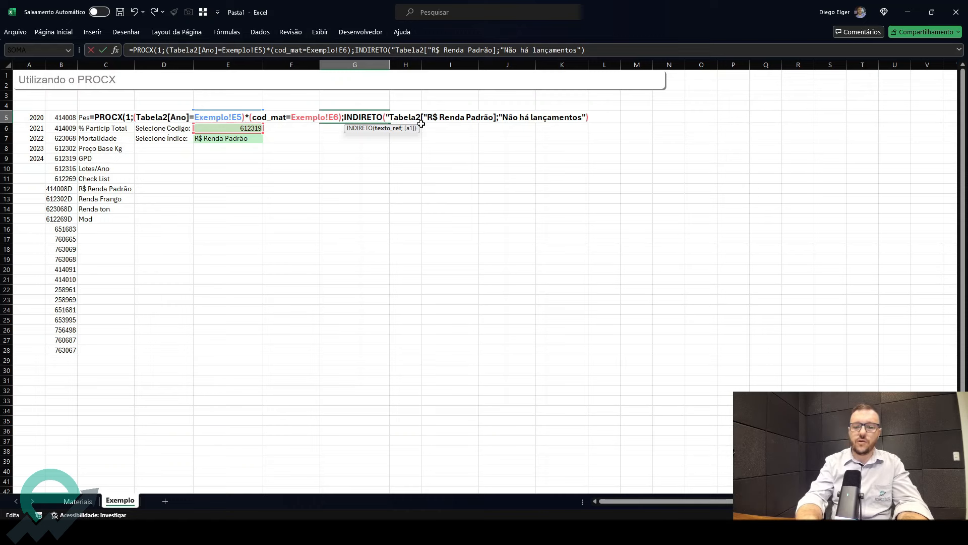
{"action": "type", "text": "&"}
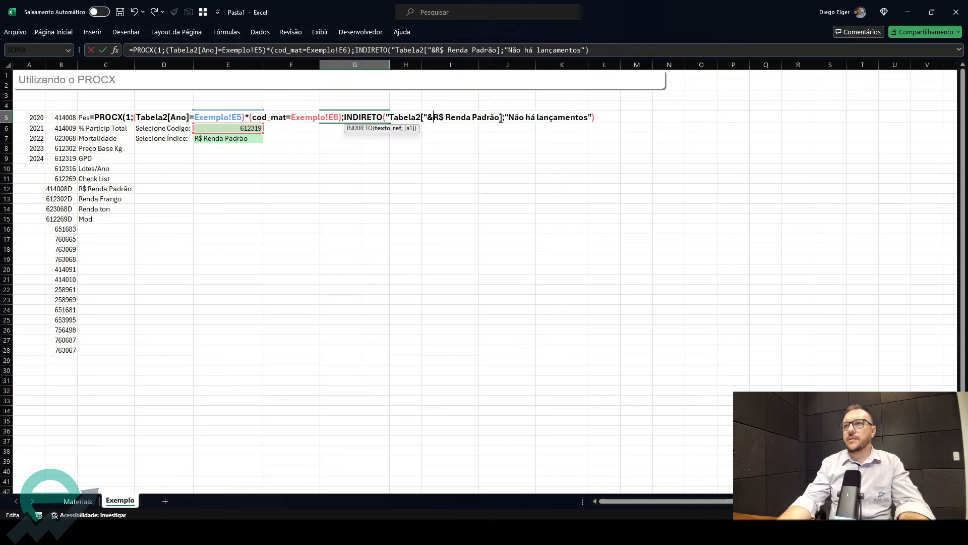
{"action": "left_click_drag", "start_coordinate": [496, 117], "coordinate": [434, 121]}
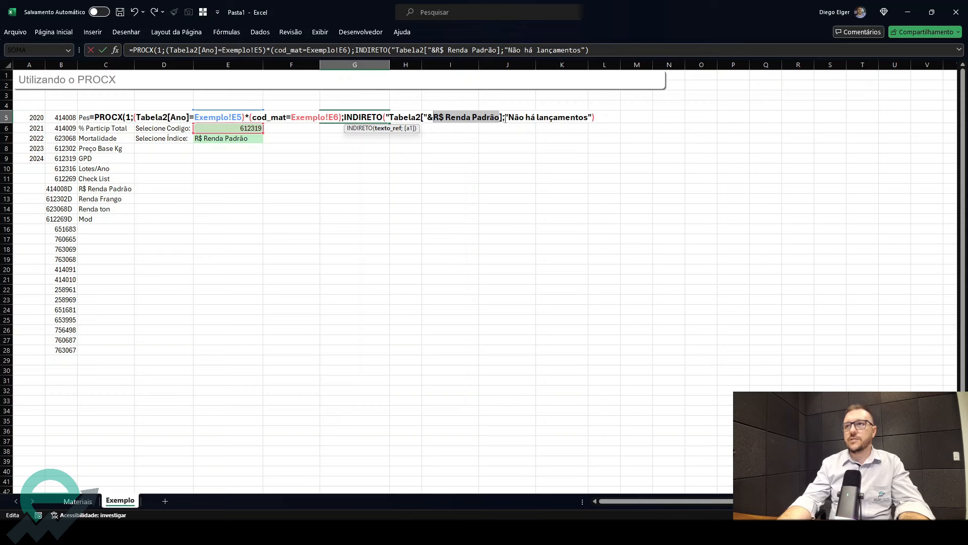
{"action": "left_click", "coordinate": [234, 140]}
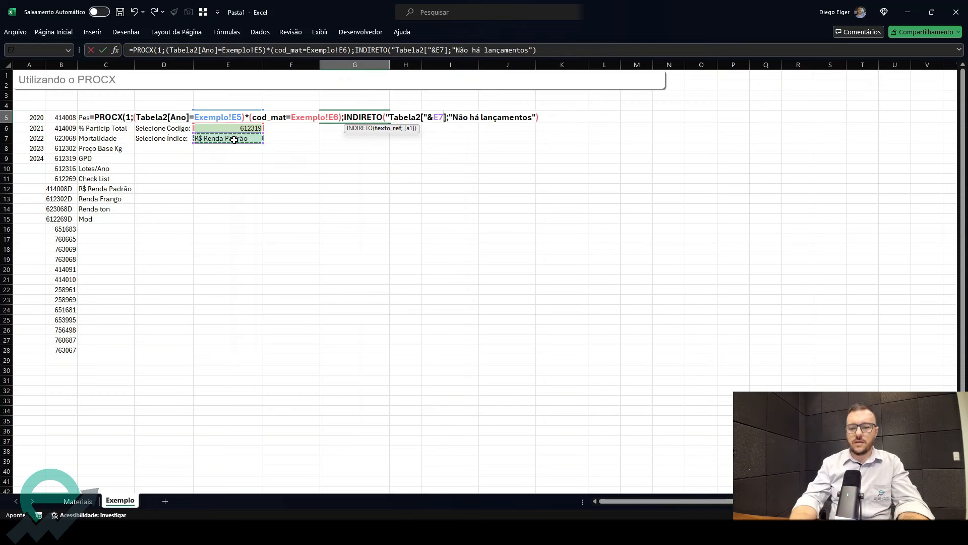
- Complete the INDIRETO text with &"]", decline the suggested correction, add the closing parenthesis and confirm the formula
{"action": "type", "text": "&"}
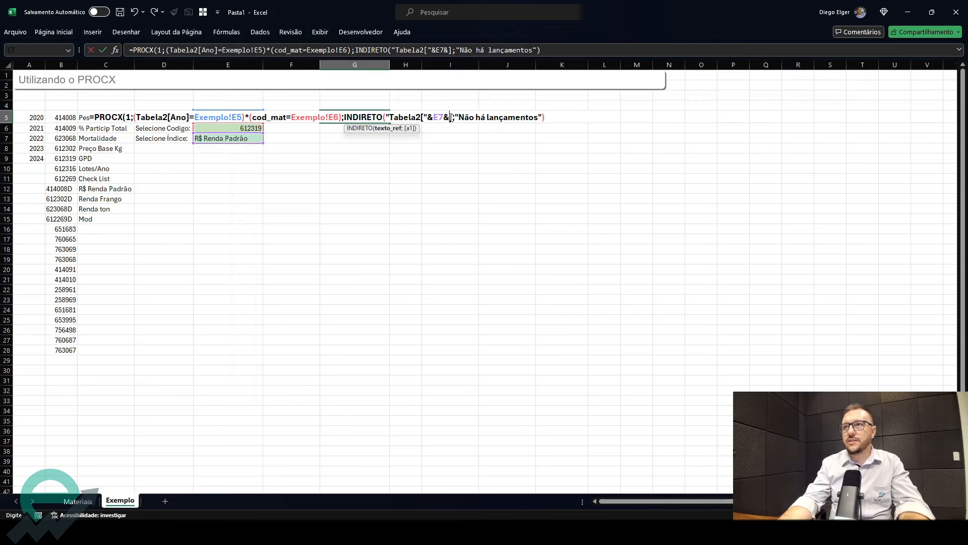
{"action": "type", "text": "\""}
{"action": "key", "text": "Right"}
{"action": "type", "text": "\""}
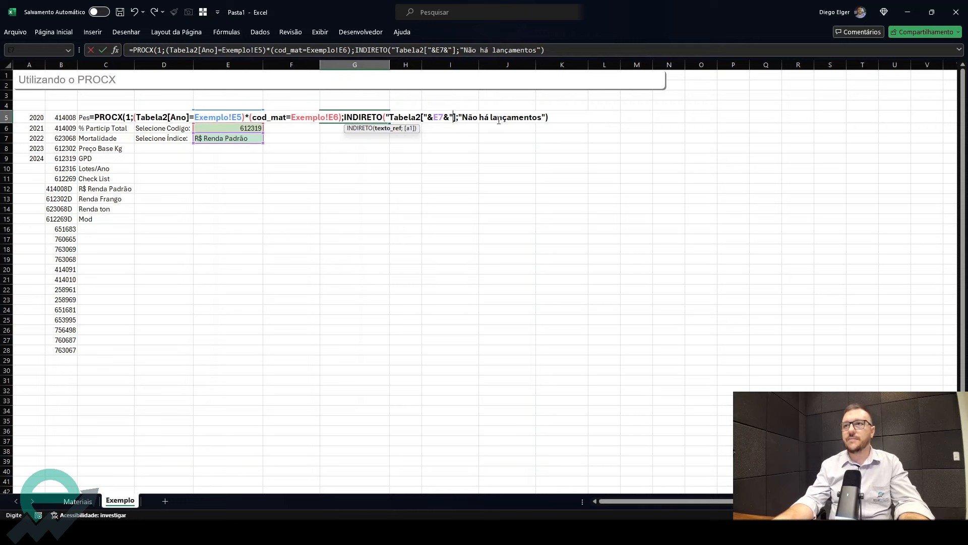
{"action": "key", "text": "Return"}
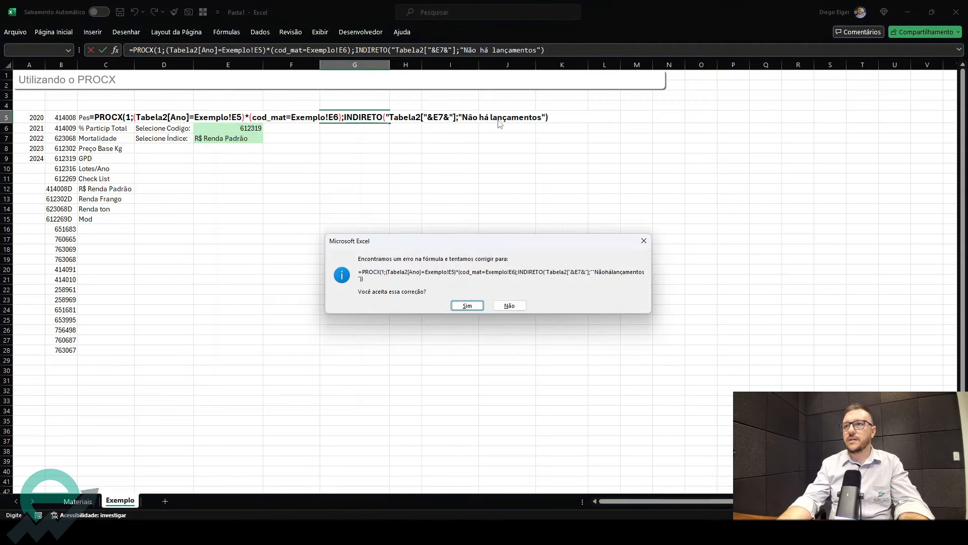
{"action": "left_click", "coordinate": [509, 306]}
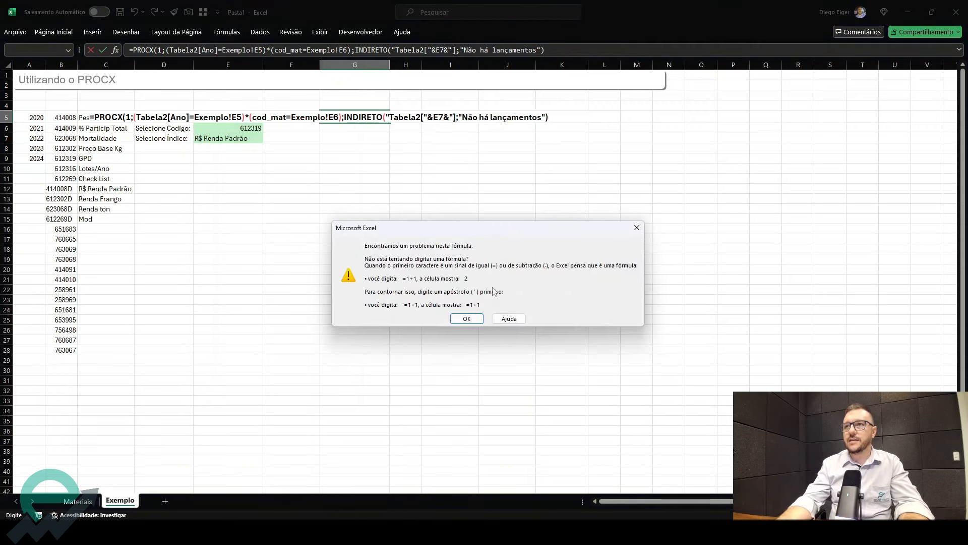
{"action": "key", "text": "Return"}
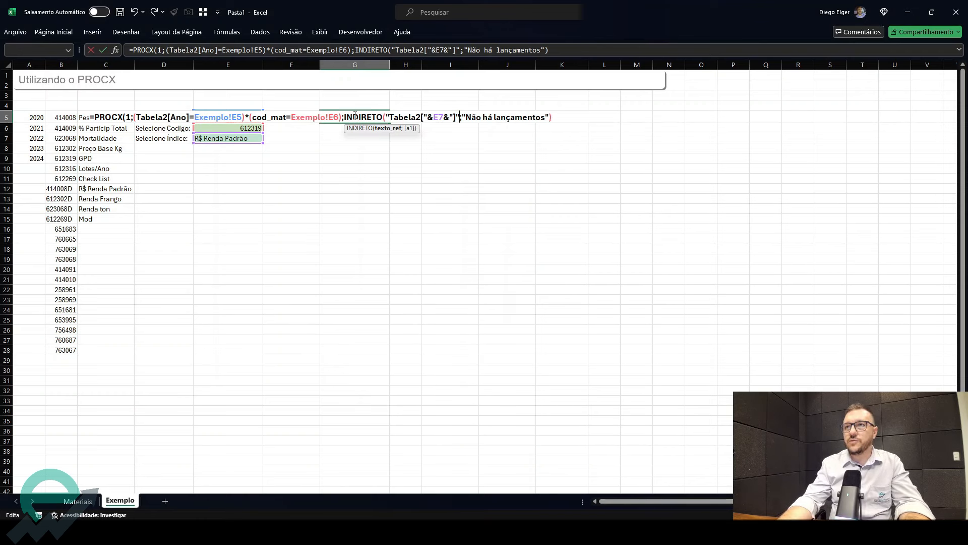
{"action": "type", "text": ")"}
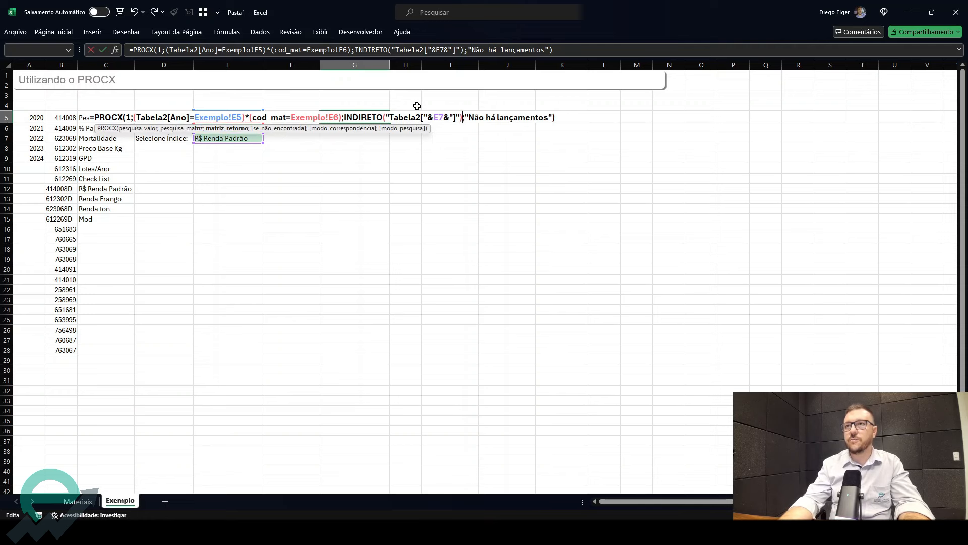
{"action": "key", "text": "Return"}
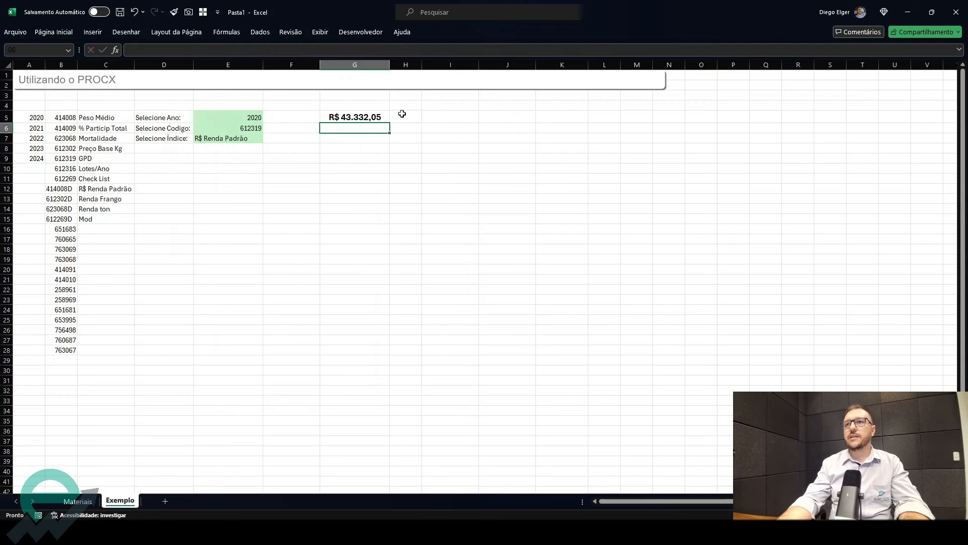
- Test the formula by choosing Preço Base Kg from the index dropdown in E7
{"action": "left_click", "coordinate": [244, 138]}
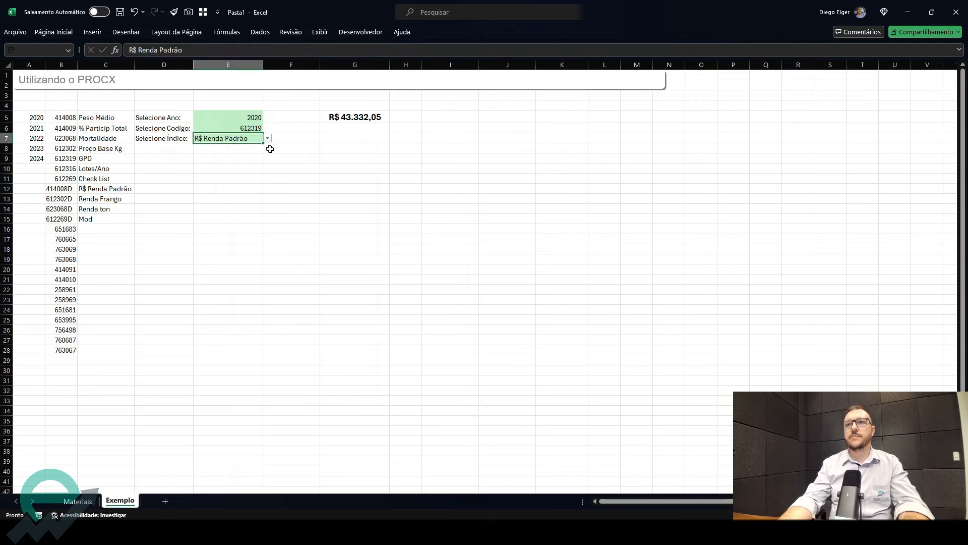
{"action": "left_click", "coordinate": [375, 116]}
{"action": "left_click", "coordinate": [258, 138]}
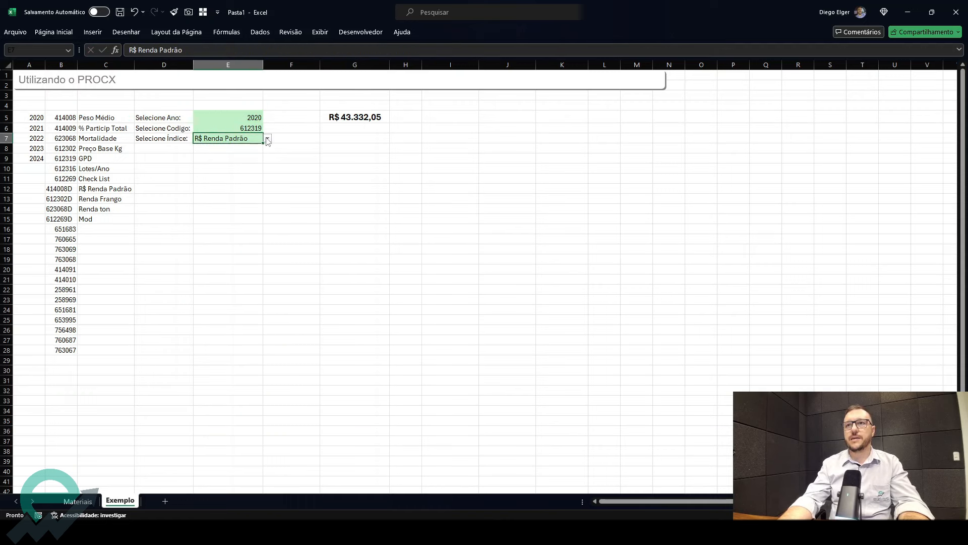
{"action": "left_click", "coordinate": [268, 139]}
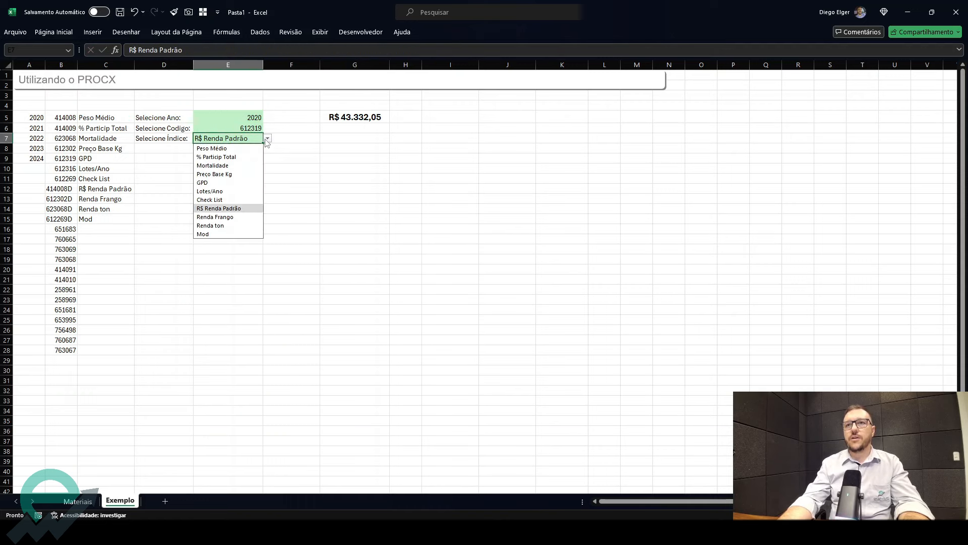
{"action": "left_click", "coordinate": [229, 174]}
- Choose Renda Frango from the index dropdown in E7
{"action": "left_click", "coordinate": [348, 118]}
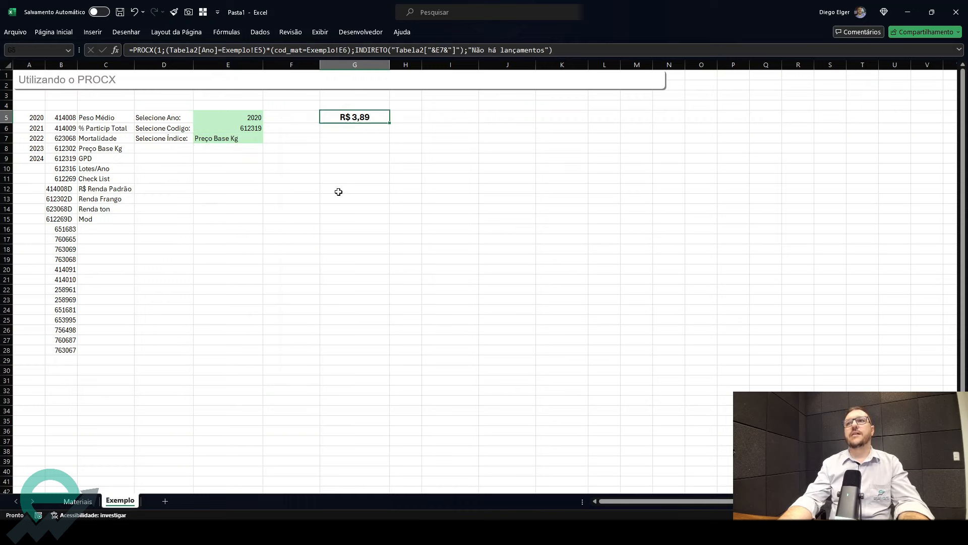
{"action": "left_click", "coordinate": [242, 142]}
{"action": "left_click", "coordinate": [268, 140]}
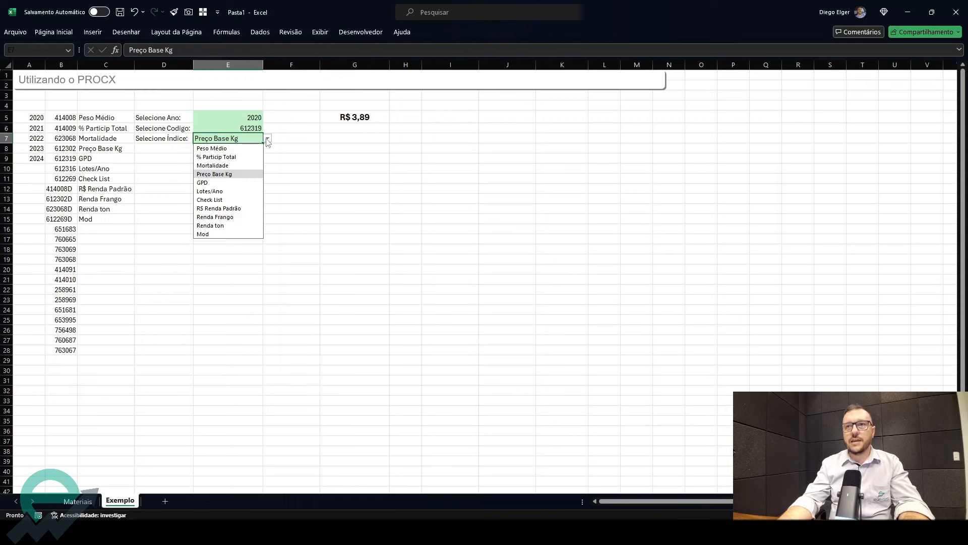
{"action": "left_click", "coordinate": [233, 218]}
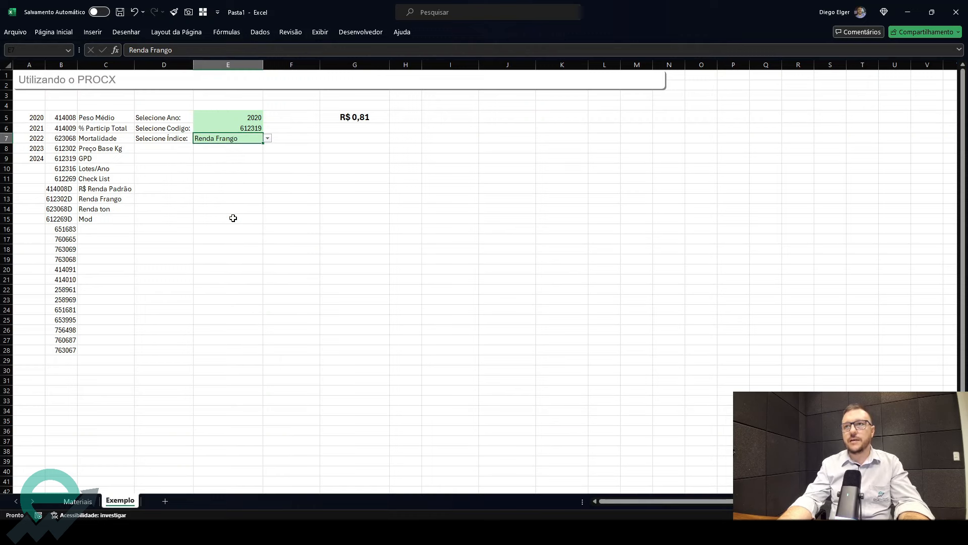
- Test the index dropdown in E7 by choosing Renda ton and then % Particip Total
{"action": "left_click", "coordinate": [367, 123]}
{"action": "left_click", "coordinate": [248, 139]}
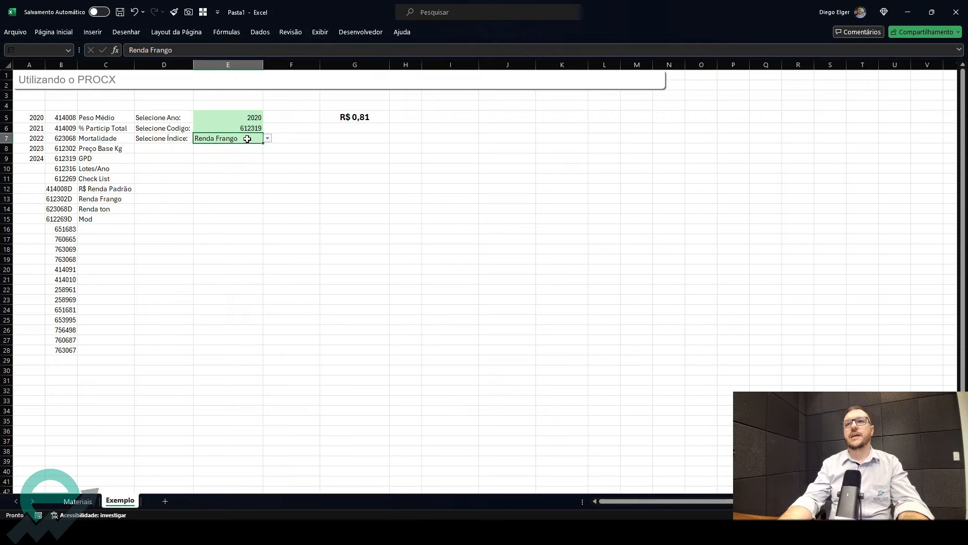
{"action": "left_click", "coordinate": [268, 140]}
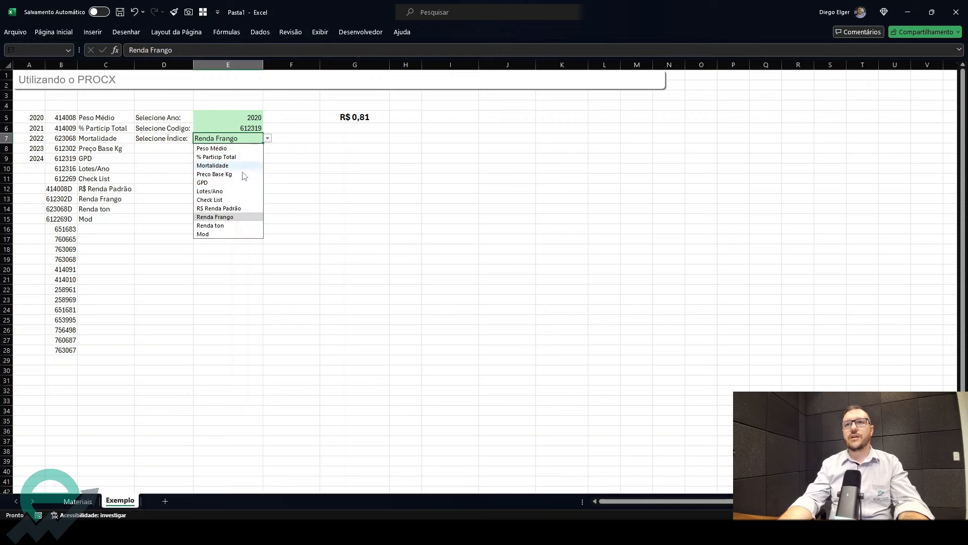
{"action": "left_click", "coordinate": [233, 226]}
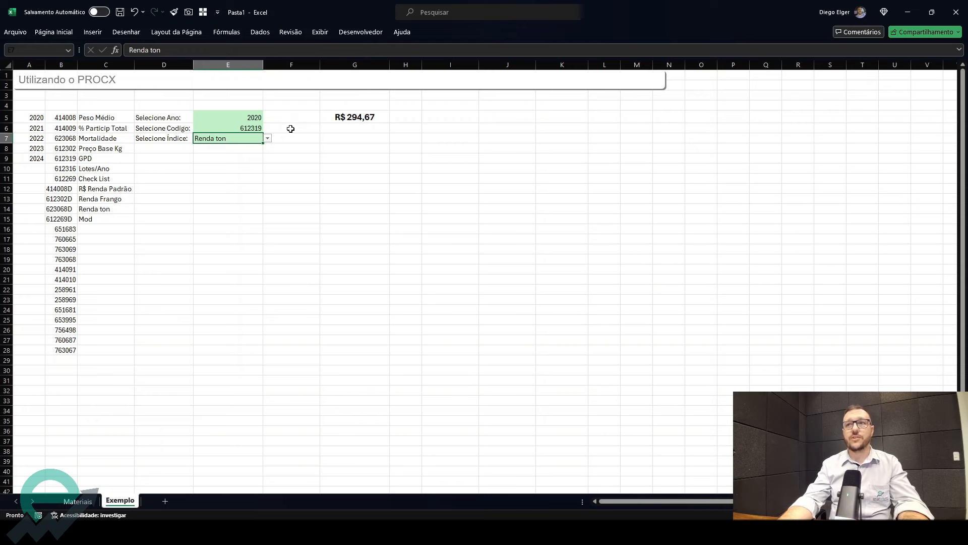
{"action": "left_click", "coordinate": [267, 139]}
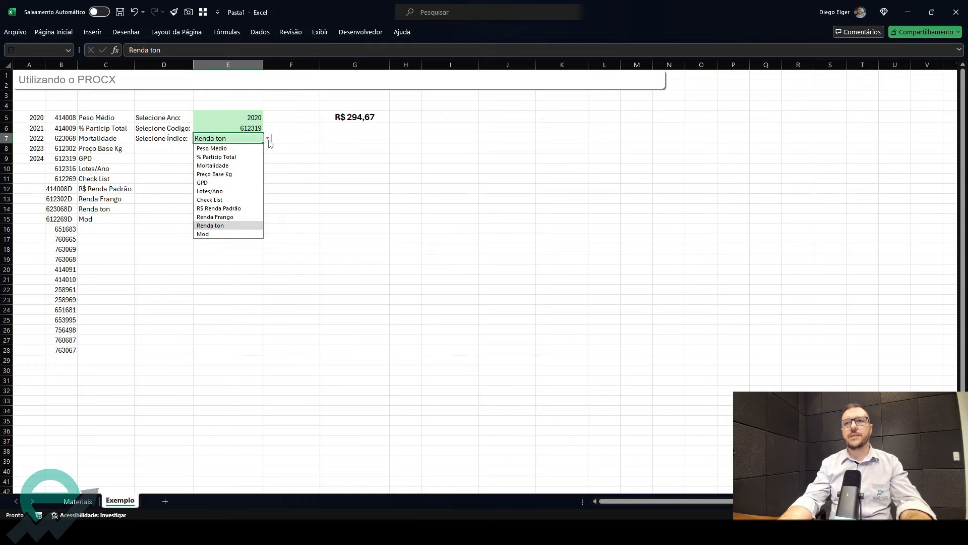
{"action": "left_click", "coordinate": [241, 157]}
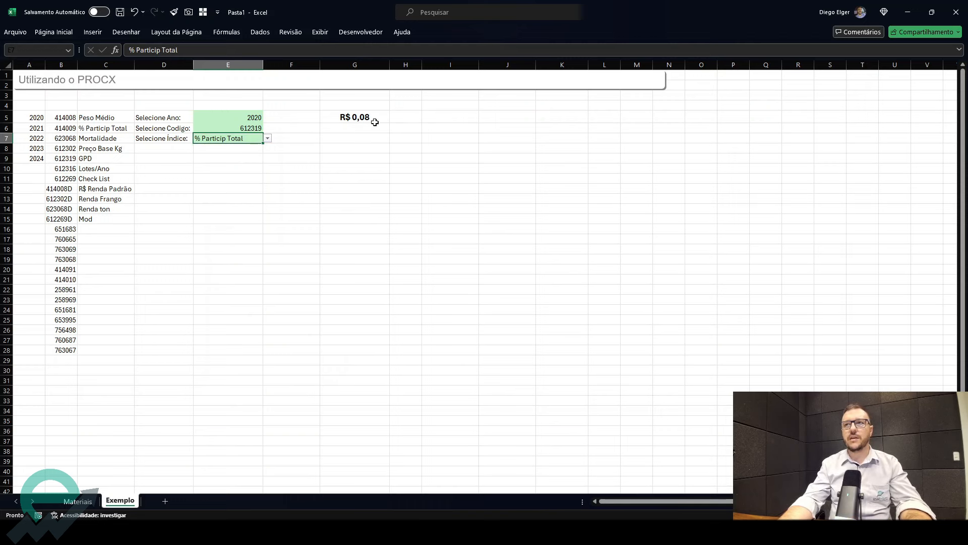
- Insert a new column D and enter each index's unit G, %, %, R$, G, G, % in D5:D11
{"action": "left_click", "coordinate": [151, 63]}
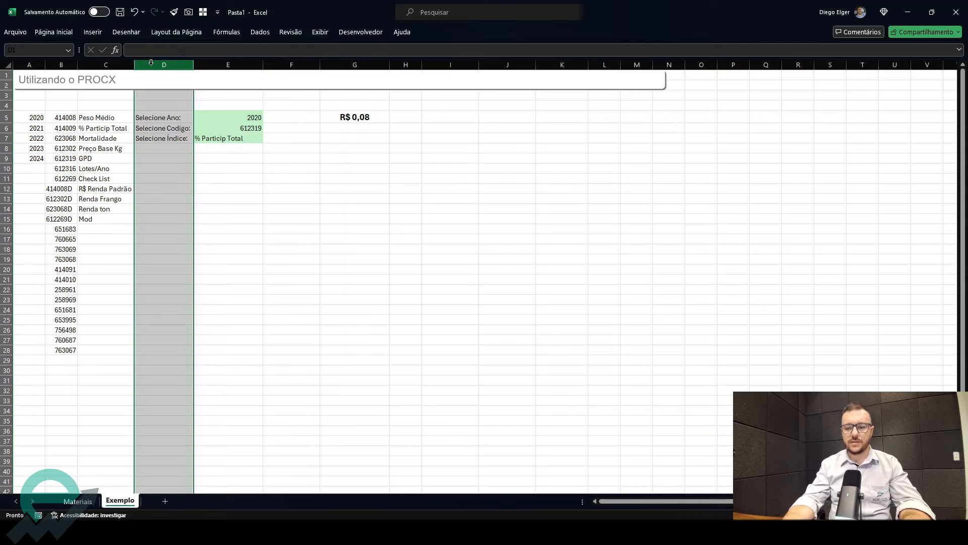
{"action": "key", "text": "ctrl+plus"}
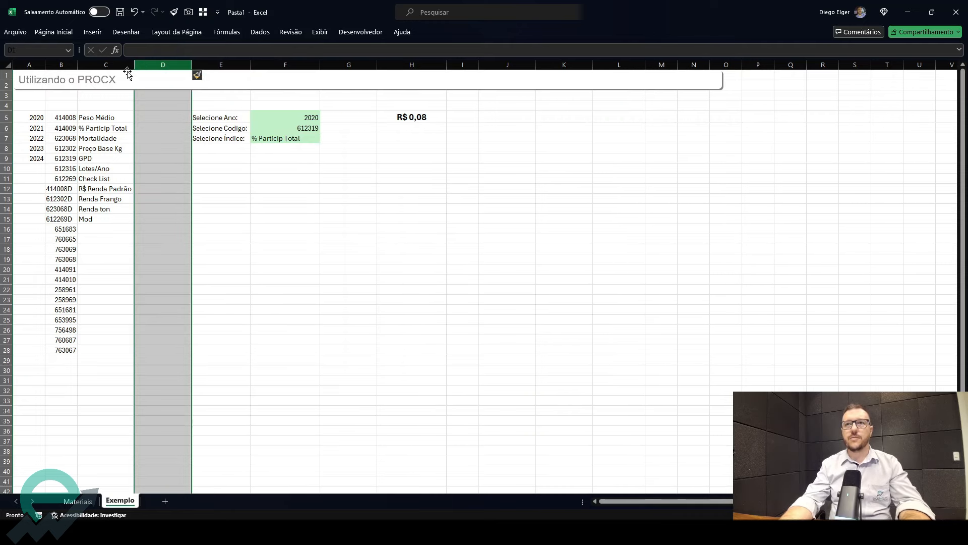
{"action": "left_click", "coordinate": [156, 116]}
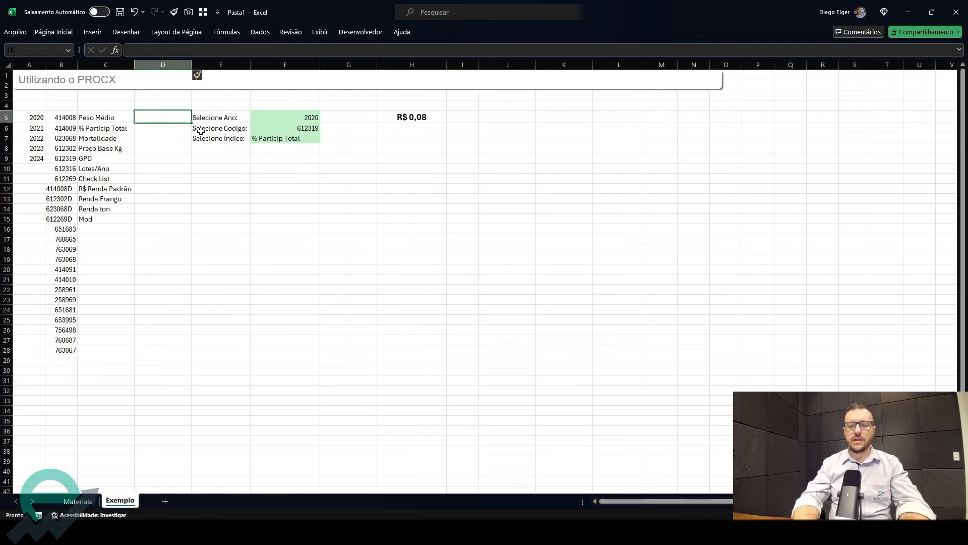
{"action": "type", "text": "G"}
{"action": "key", "text": "Return"}
{"action": "type", "text": "%"}
{"action": "key", "text": "Return"}
{"action": "type", "text": "%"}
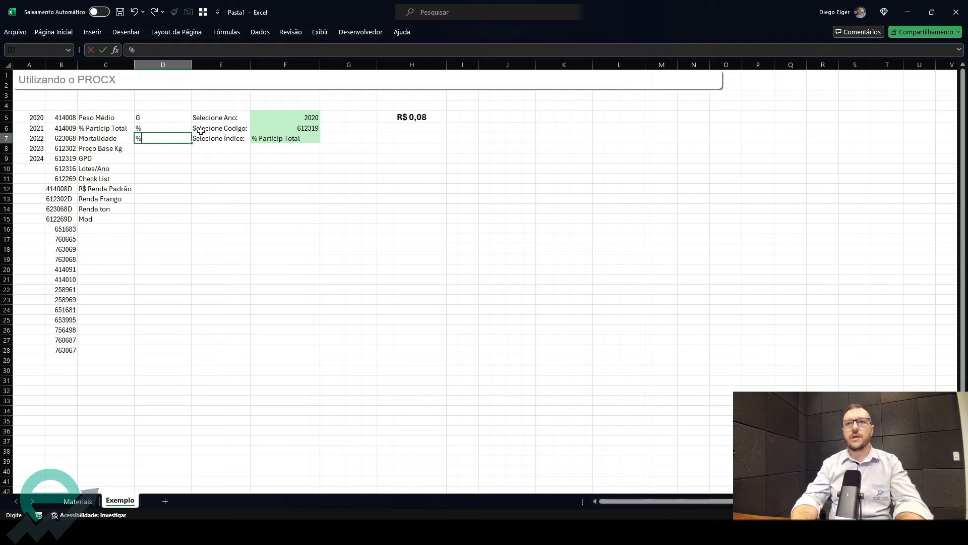
{"action": "key", "text": "Return"}
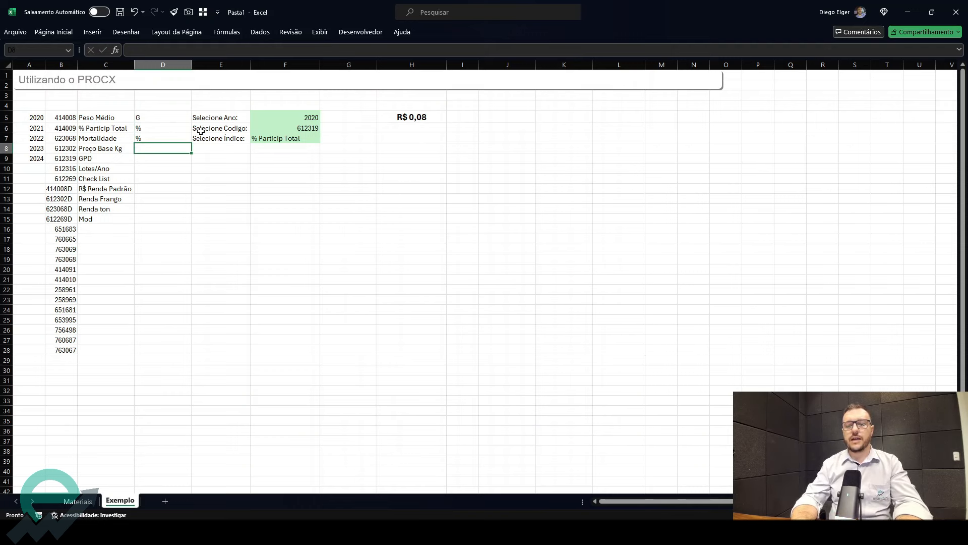
{"action": "type", "text": "R$"}
{"action": "key", "text": "Return"}
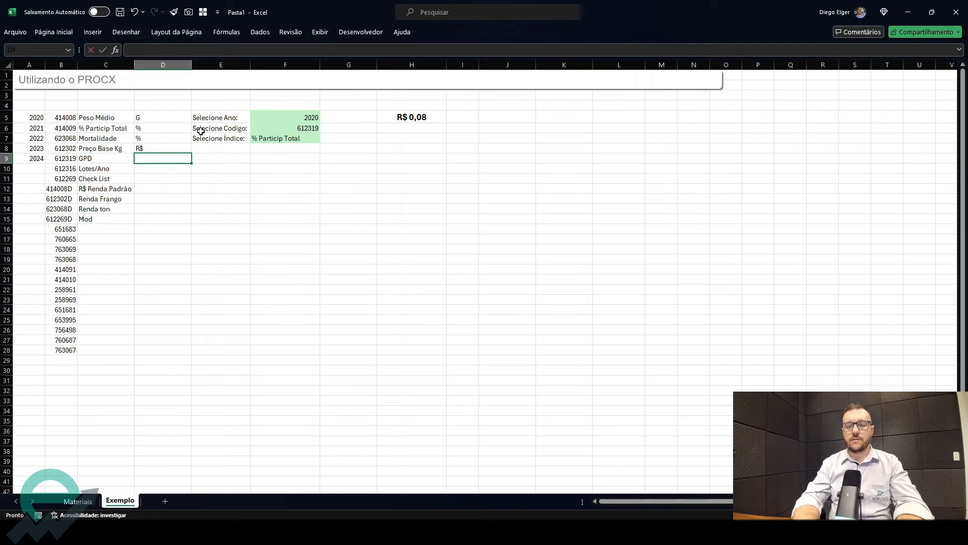
{"action": "type", "text": "G"}
{"action": "key", "text": "Return"}
{"action": "type", "text": "G"}
{"action": "key", "text": "Return"}
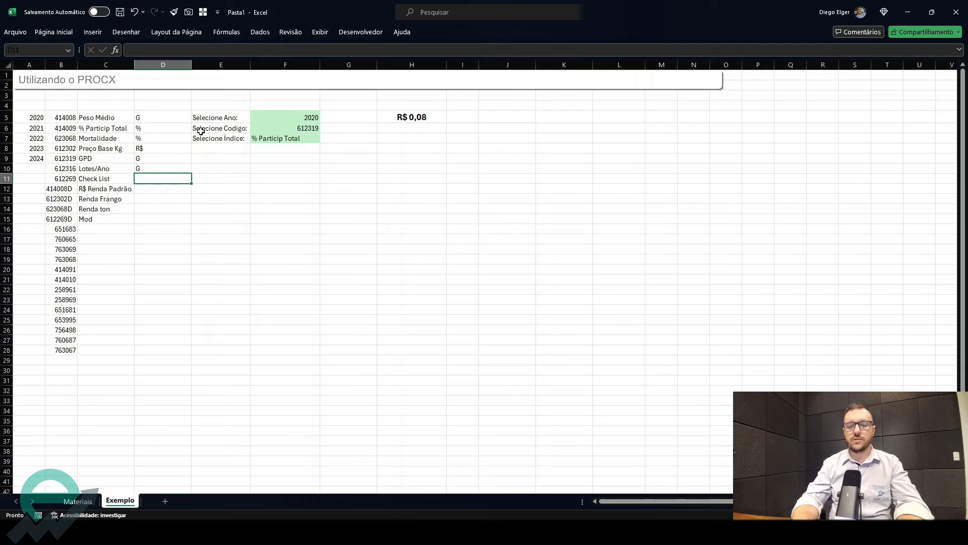
{"action": "type", "text": "%"}
{"action": "key", "text": "Return"}
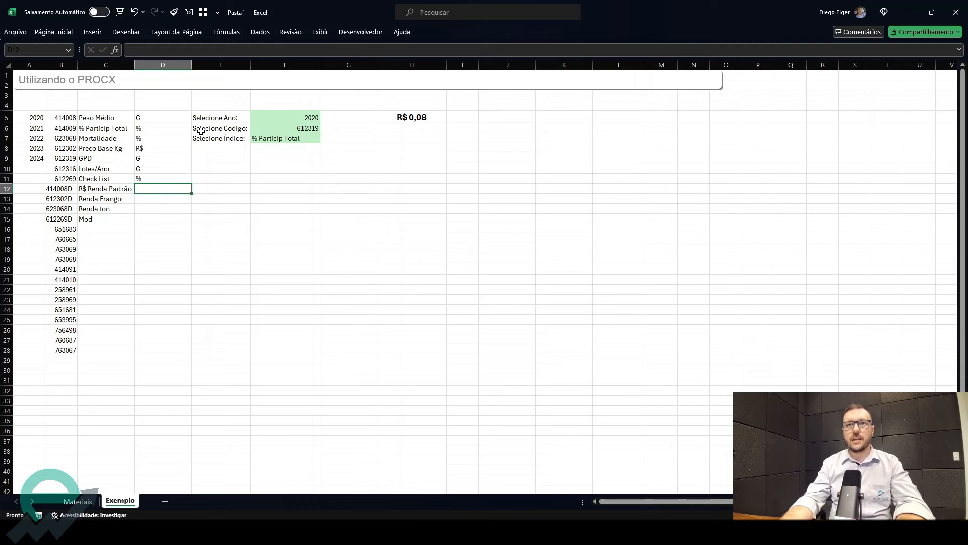
- Copy the R$ unit into D12:D14 and enter G as the unit for Mod in D15
{"action": "left_click", "coordinate": [177, 145]}
{"action": "key", "text": "ctrl+c"}
{"action": "key", "text": "ctrl+Down"}
{"action": "key", "text": "Down"}
{"action": "key", "text": "shift+Down"}
{"action": "key", "text": "shift+Down"}
{"action": "key", "text": "Return"}
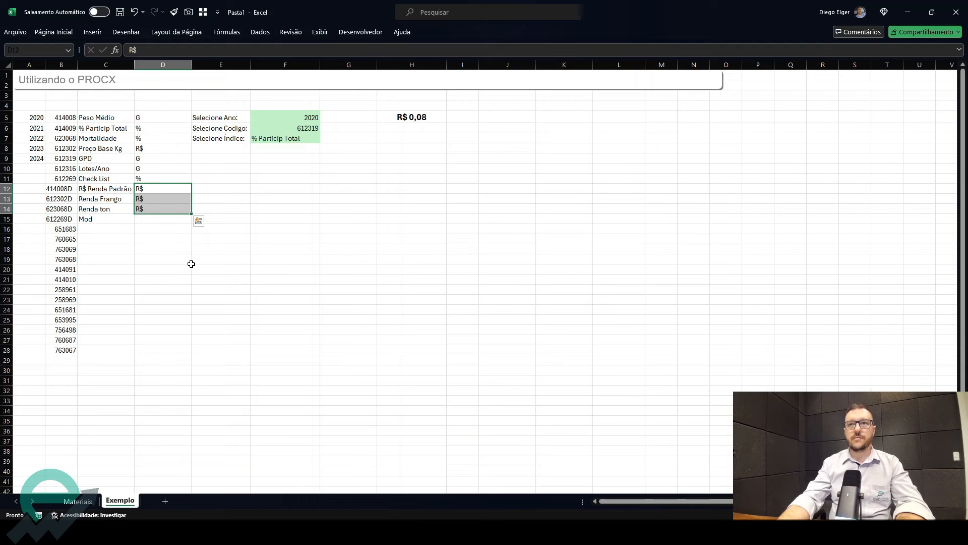
{"action": "left_click", "coordinate": [170, 220]}
{"action": "type", "text": "G"}
{"action": "key", "text": "Return"}
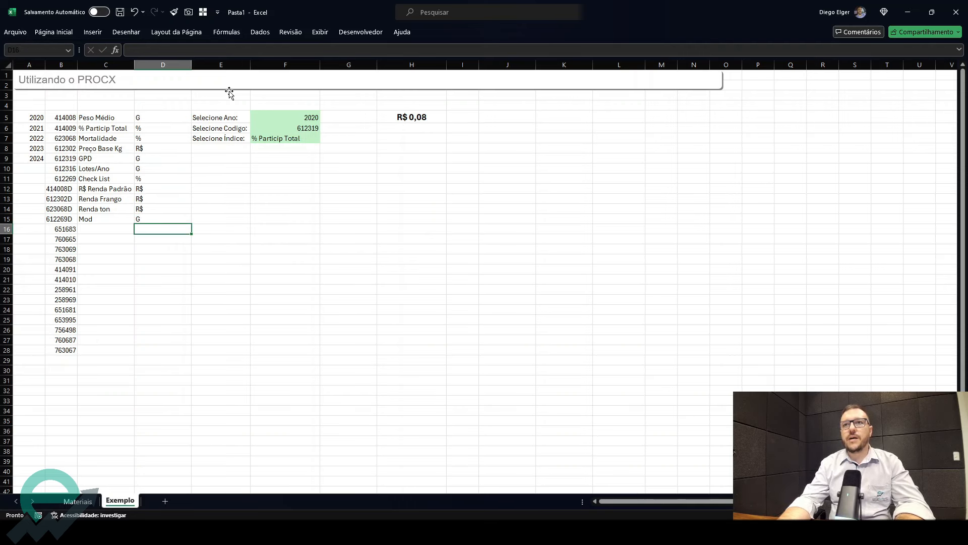
- In F8, enter =PROCV(F7;C5:D15;2;0) to return the unit of the selected index
{"action": "left_click", "coordinate": [151, 119]}
{"action": "left_click", "coordinate": [144, 170]}
{"action": "left_click", "coordinate": [149, 205]}
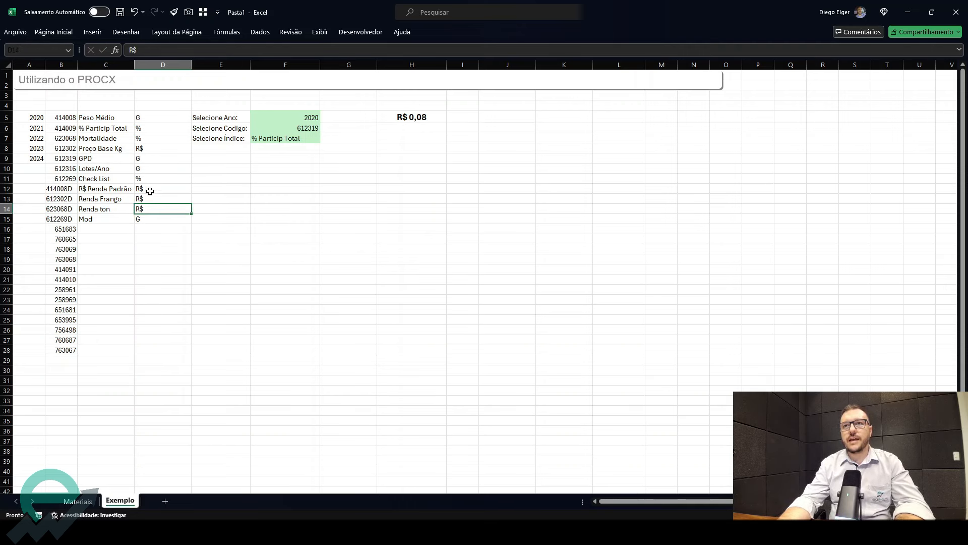
{"action": "left_click", "coordinate": [148, 128]}
{"action": "left_click", "coordinate": [290, 137]}
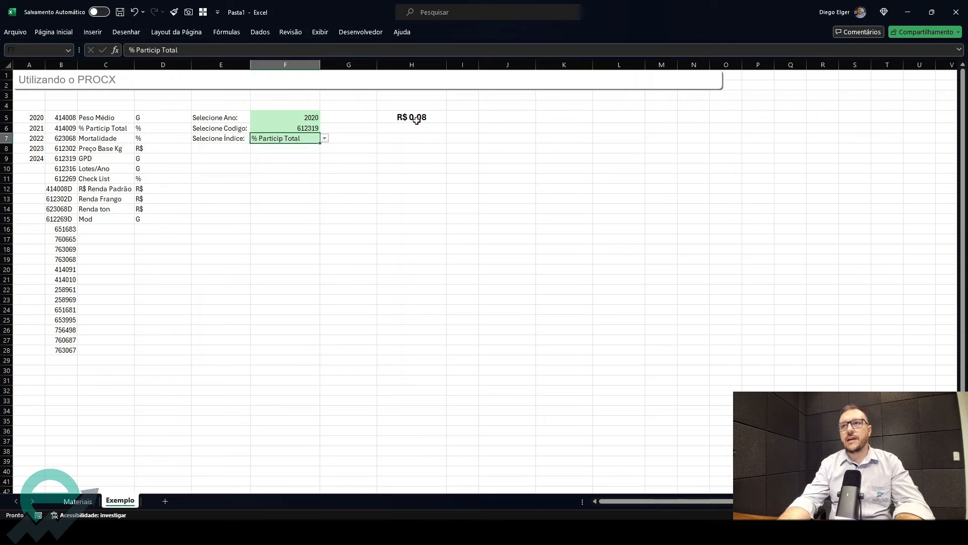
{"action": "left_click", "coordinate": [297, 147]}
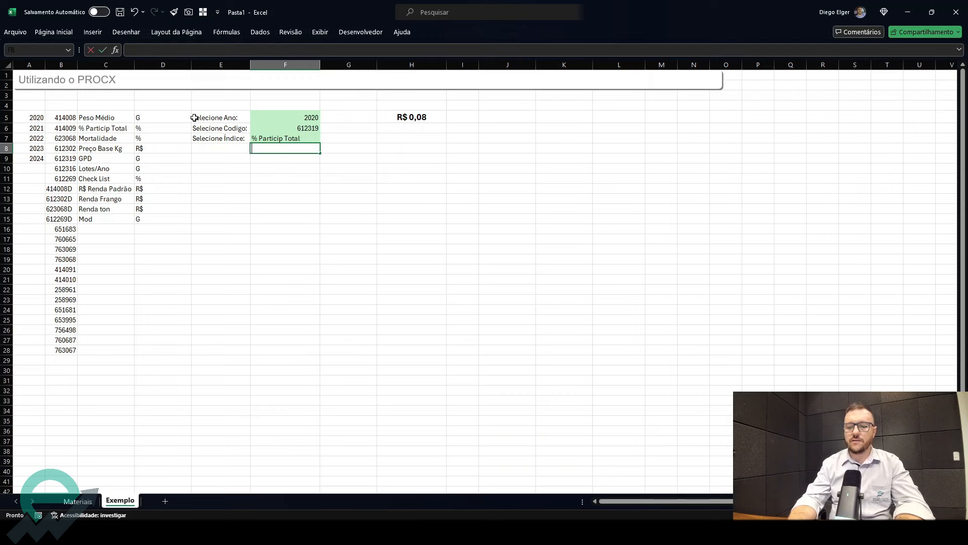
{"action": "type", "text": "=PROCV("}
{"action": "left_click", "coordinate": [285, 139]}
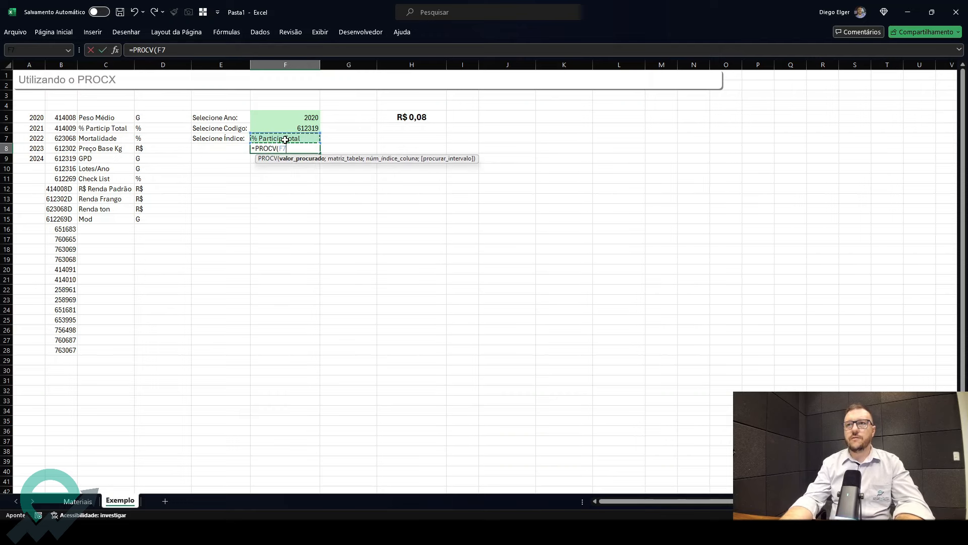
{"action": "type", "text": ";"}
{"action": "left_click_drag", "start_coordinate": [104, 118], "coordinate": [161, 218]}
{"action": "type", "text": ";"}
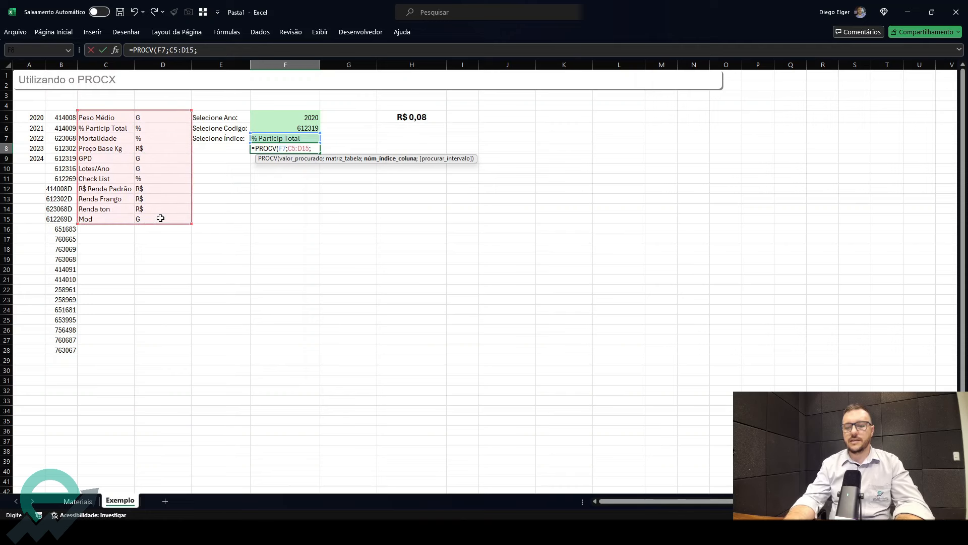
{"action": "type", "text": "2;0"}
{"action": "key", "text": "Return"}
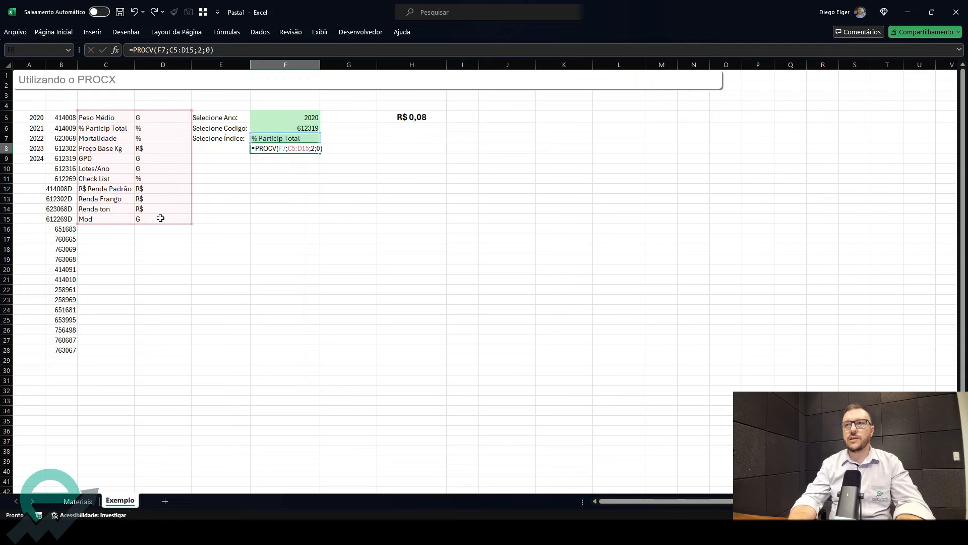
- Create a new formula-based conditional formatting rule on H5 with the condition =$F$8=%
{"action": "left_click", "coordinate": [299, 141]}
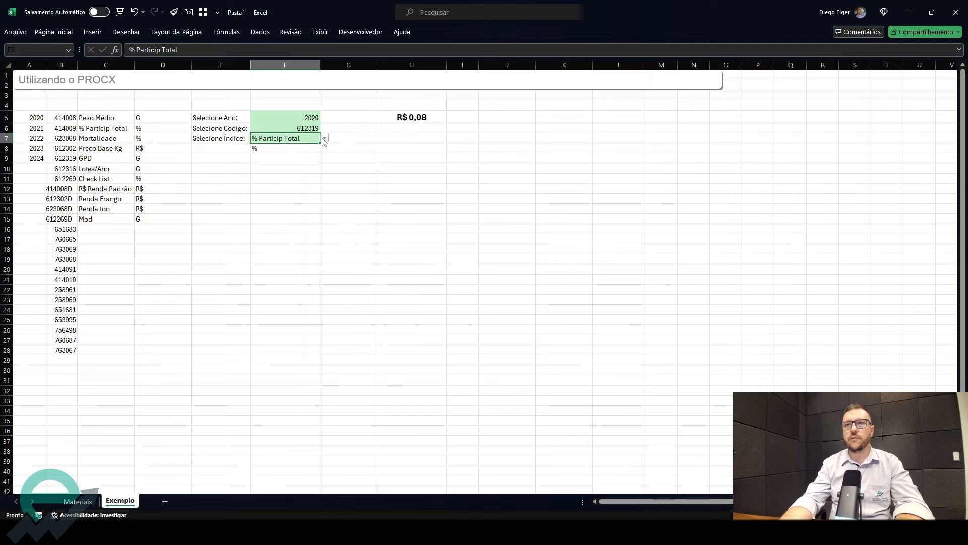
{"action": "left_click", "coordinate": [278, 147]}
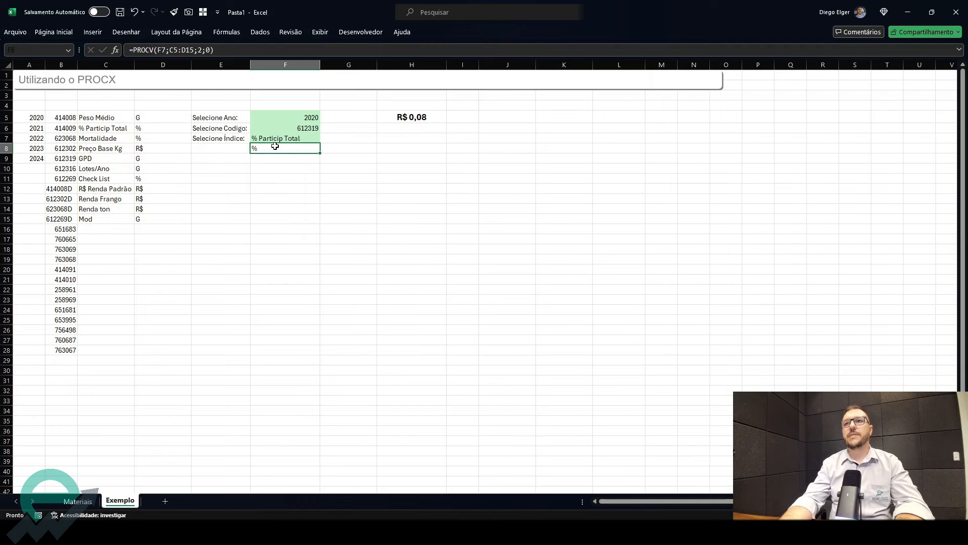
{"action": "left_click", "coordinate": [425, 117]}
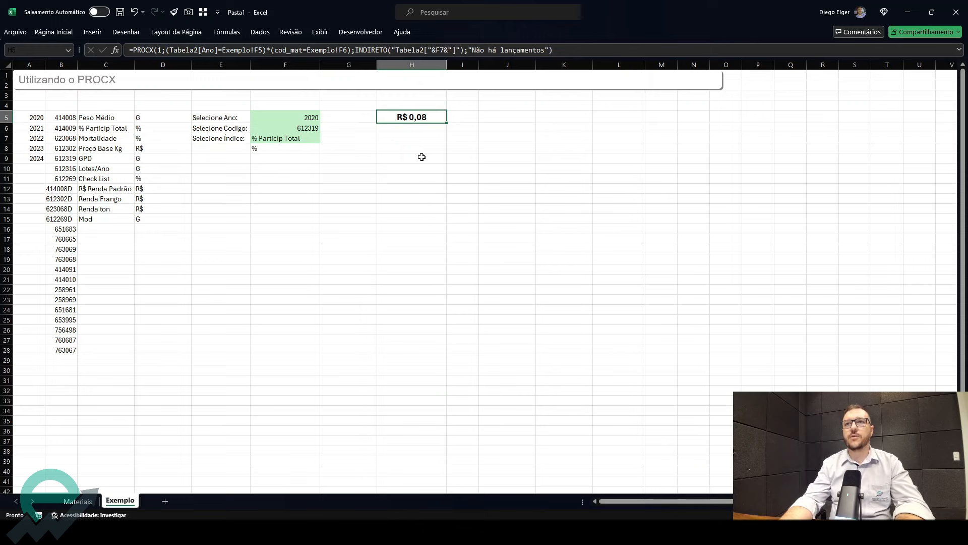
{"action": "left_click", "coordinate": [56, 32]}
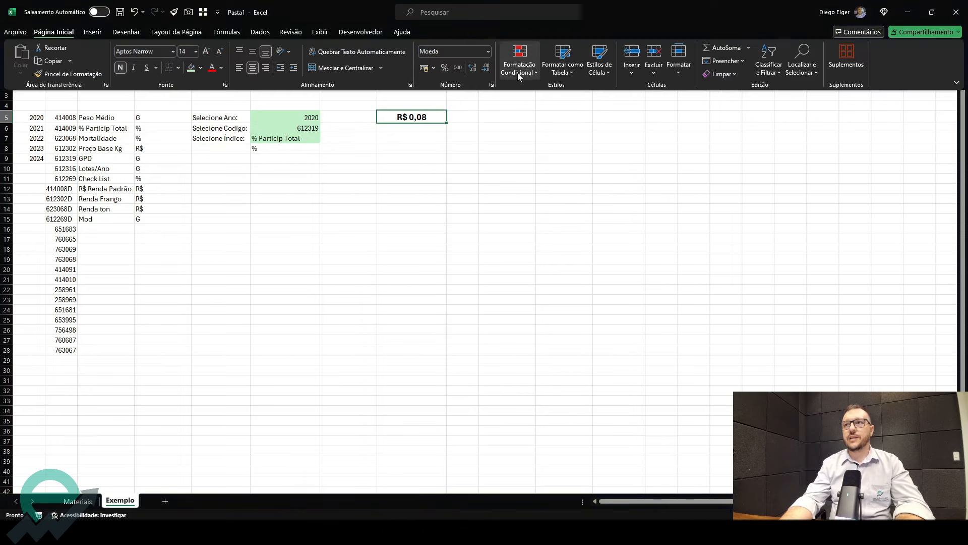
{"action": "left_click", "coordinate": [518, 73]}
{"action": "left_click", "coordinate": [555, 197]}
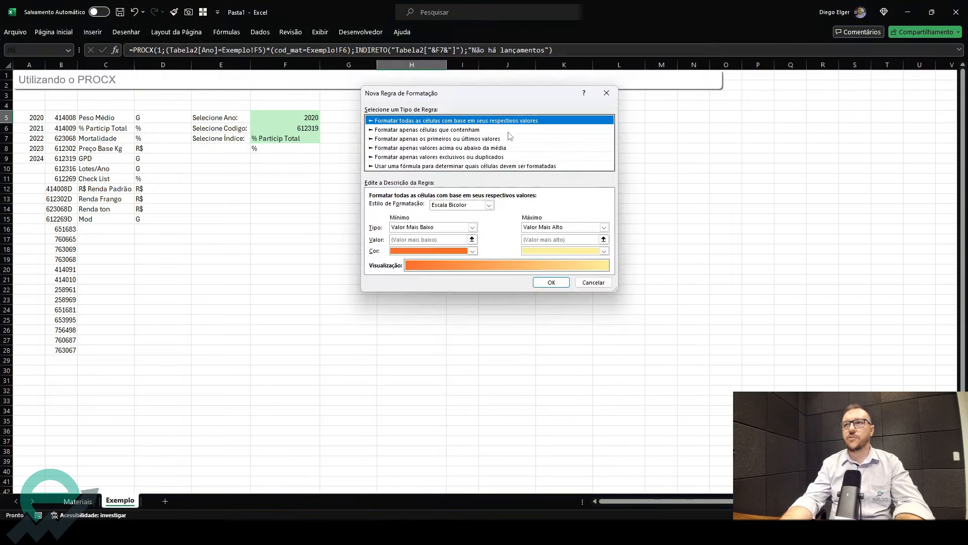
{"action": "left_click_drag", "start_coordinate": [518, 95], "coordinate": [616, 93]}
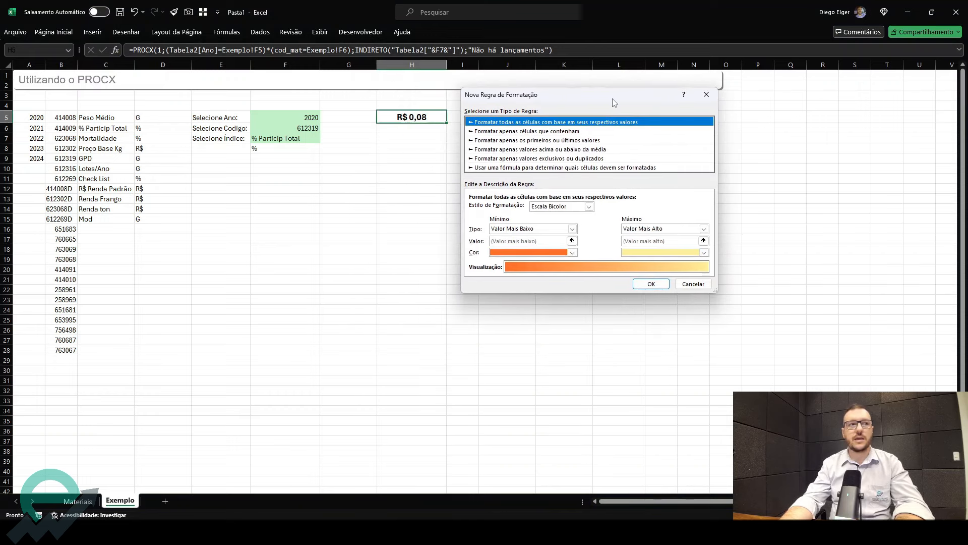
{"action": "left_click", "coordinate": [594, 168]}
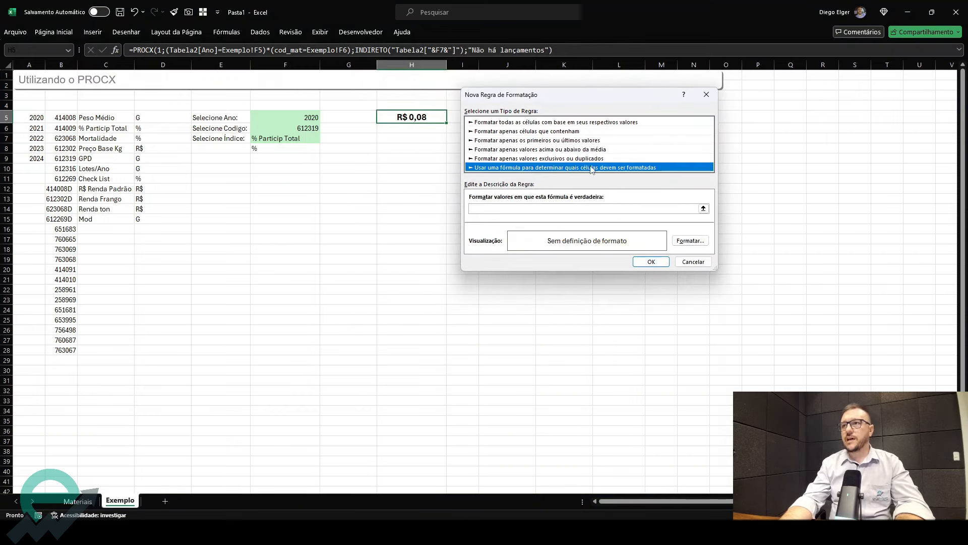
{"action": "left_click", "coordinate": [704, 209]}
{"action": "left_click", "coordinate": [285, 147]}
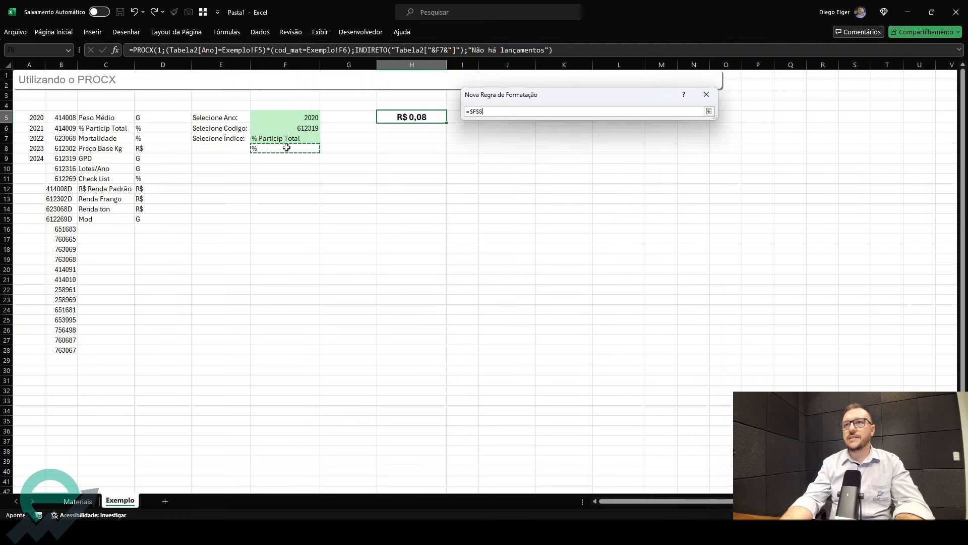
{"action": "type", "text": "=%"}
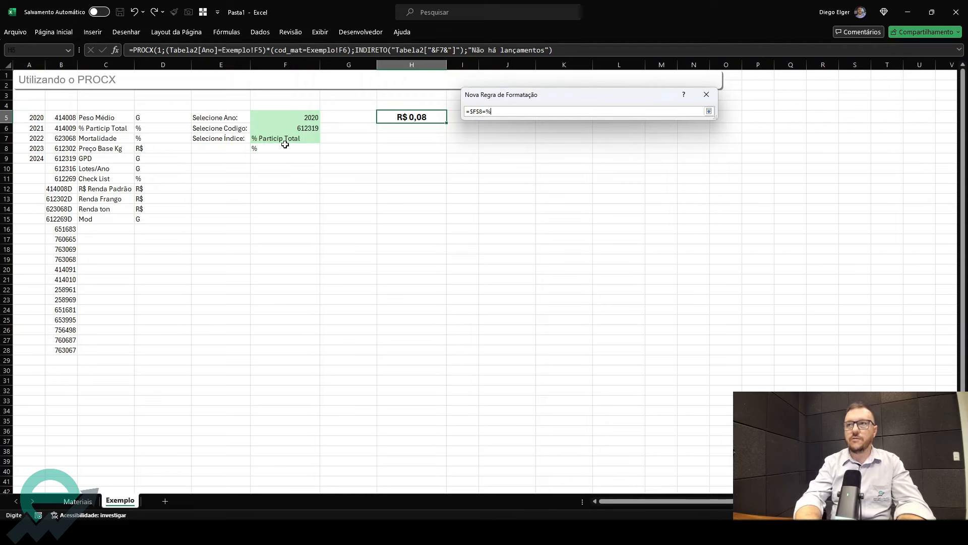
{"action": "key", "text": "Return"}
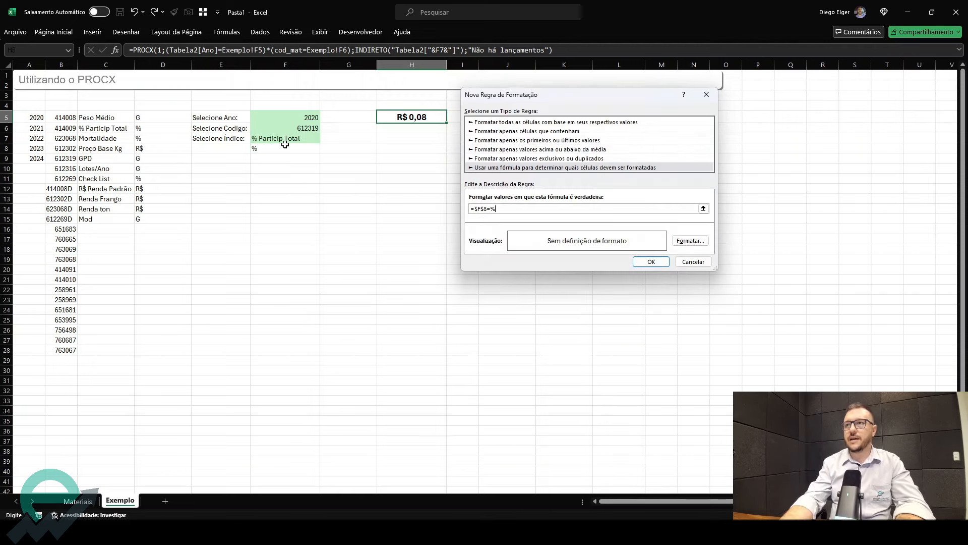
- Set the new rule's number format to Porcentagem with 2 decimal places
{"action": "left_click", "coordinate": [691, 240]}
{"action": "left_click", "coordinate": [371, 66]}
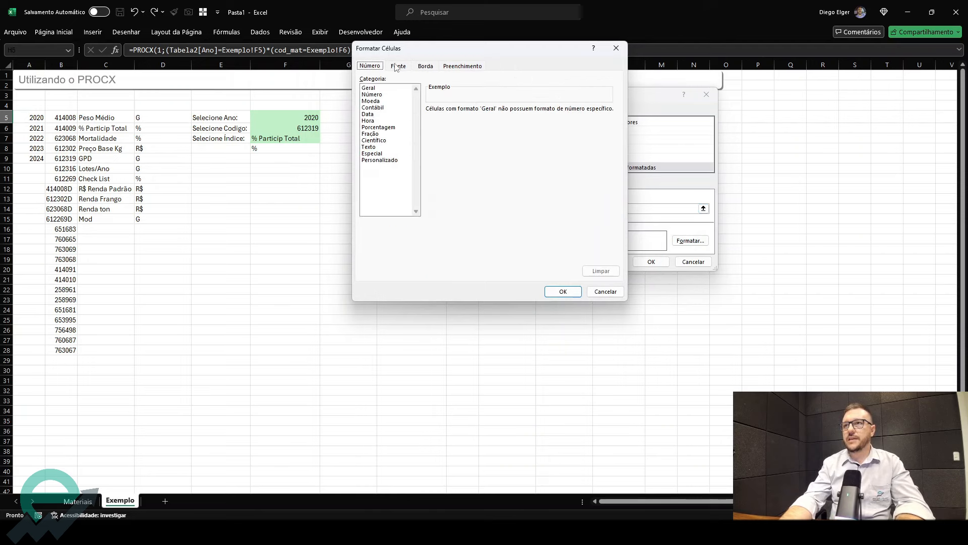
{"action": "left_click", "coordinate": [407, 129]}
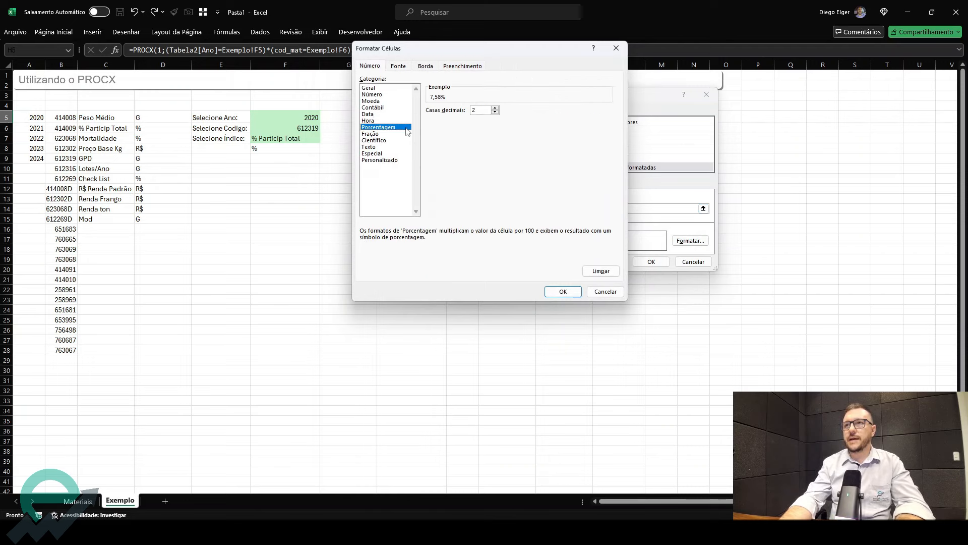
{"action": "left_click", "coordinate": [563, 291]}
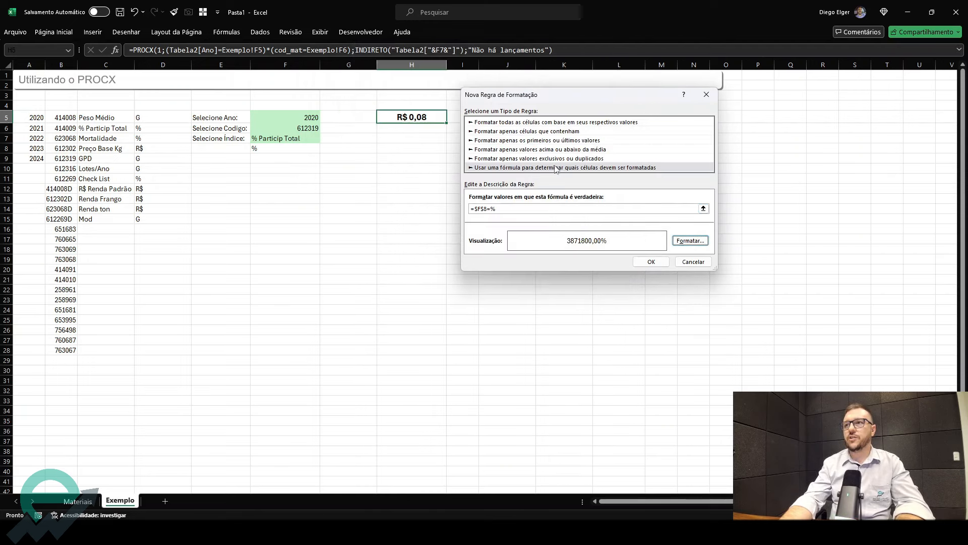
- Correct the rule condition to =$F$8="%" with the percent sign in quotes and apply the rule
{"action": "left_click", "coordinate": [651, 262]}
{"action": "left_click", "coordinate": [467, 318]}
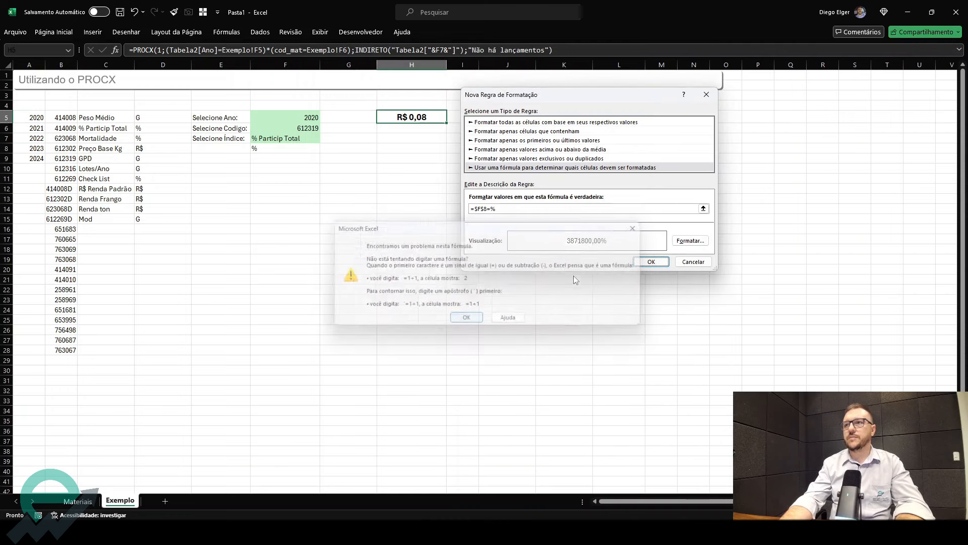
{"action": "left_click", "coordinate": [492, 209]}
{"action": "type", "text": "\""}
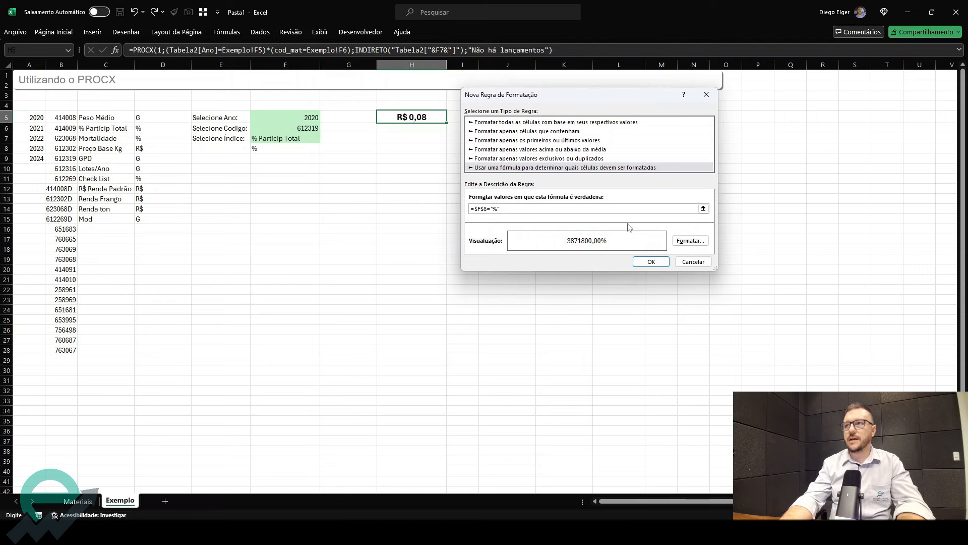
{"action": "left_click", "coordinate": [649, 261]}
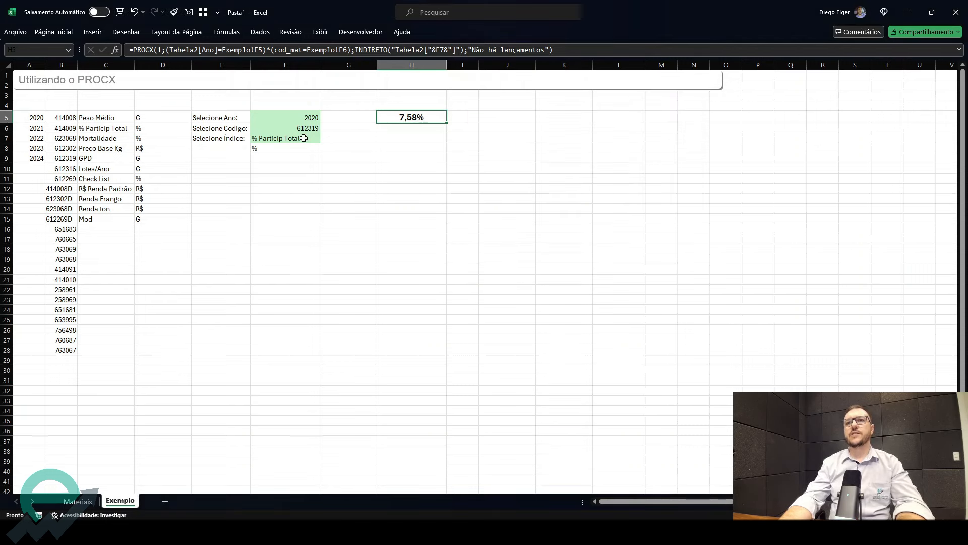
- Select Peso Médio in the index dropdown in F7
{"action": "left_click", "coordinate": [309, 147]}
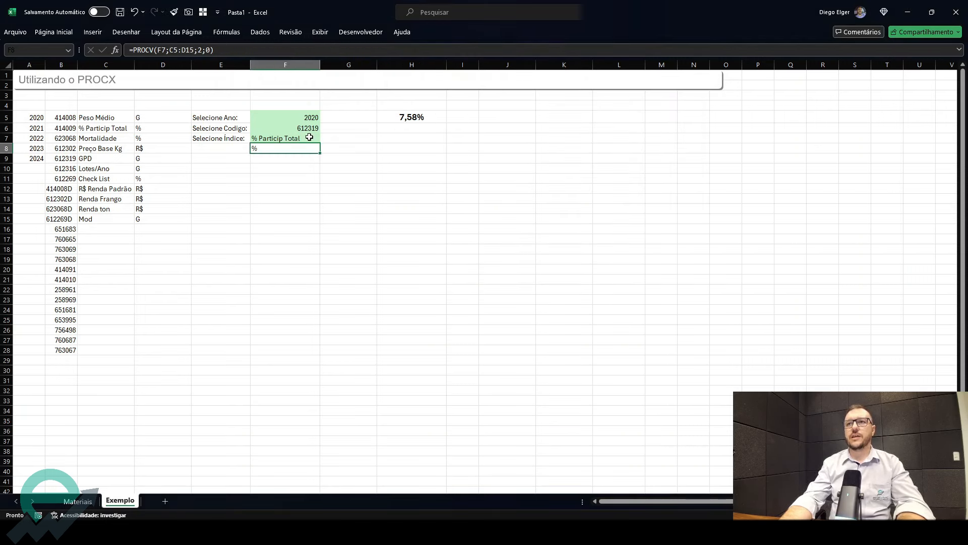
{"action": "left_click", "coordinate": [408, 120]}
{"action": "left_click", "coordinate": [301, 138]}
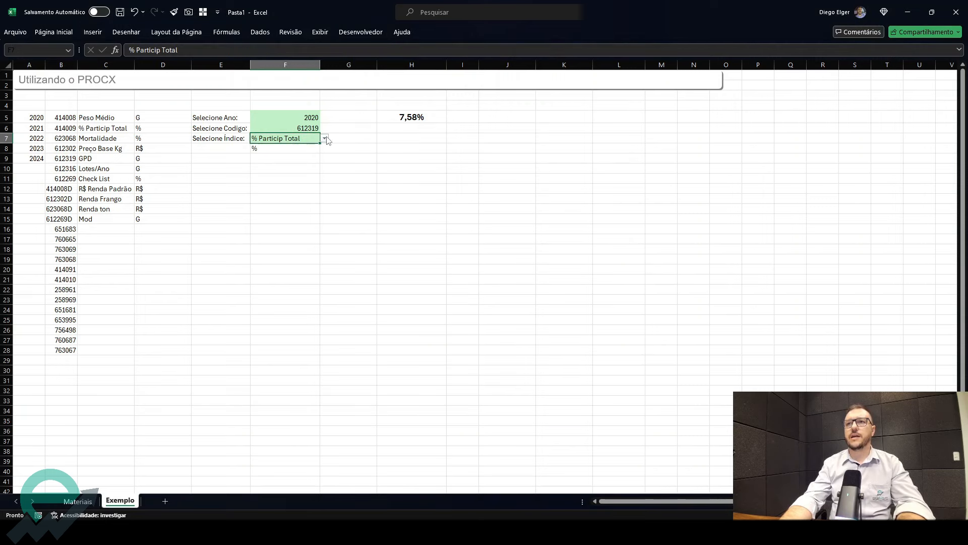
{"action": "left_click", "coordinate": [325, 138]}
{"action": "left_click", "coordinate": [309, 148]}
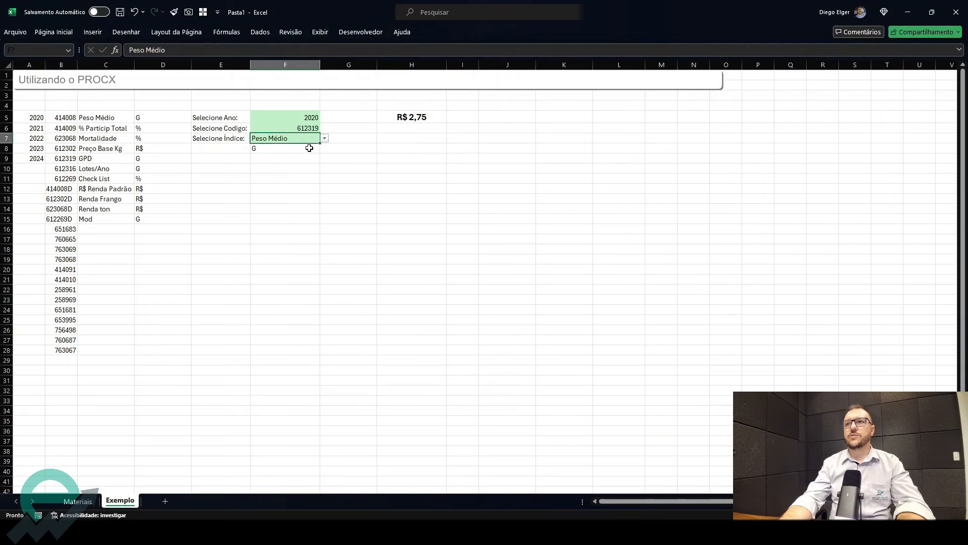
- Create another formula-based conditional formatting rule on H5 with the condition =$F$8="g" and a cell number format
{"action": "left_click", "coordinate": [418, 120]}
{"action": "left_click", "coordinate": [53, 33]}
{"action": "left_click", "coordinate": [497, 60]}
{"action": "left_click", "coordinate": [514, 201]}
{"action": "left_click", "coordinate": [585, 156]}
{"action": "left_click", "coordinate": [704, 196]}
{"action": "left_click", "coordinate": [306, 149]}
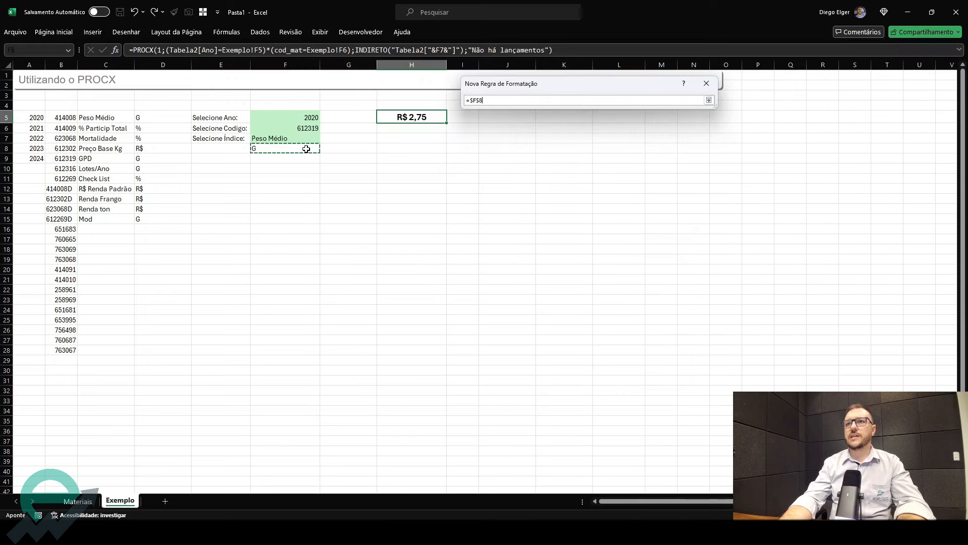
{"action": "type", "text": "=\"g"}
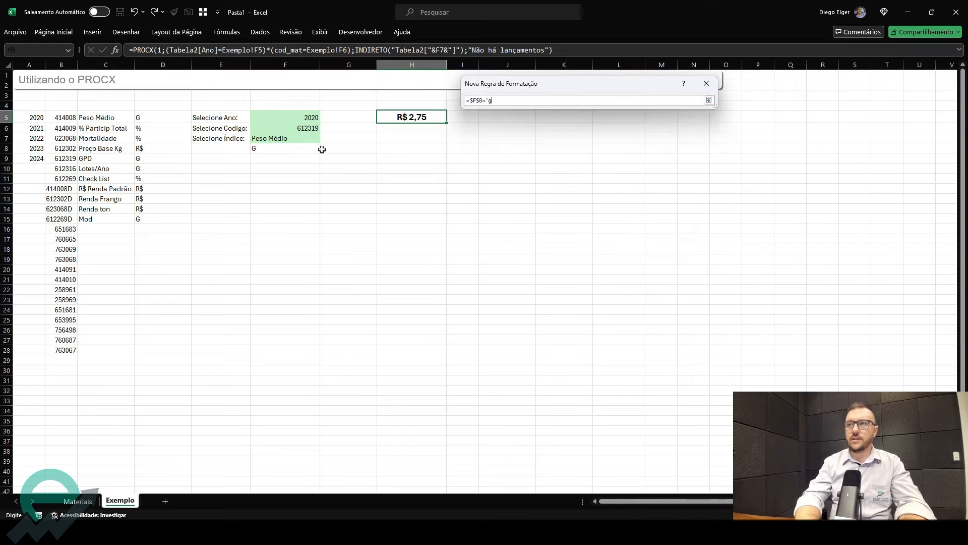
{"action": "type", "text": "\""}
{"action": "key", "text": "Return"}
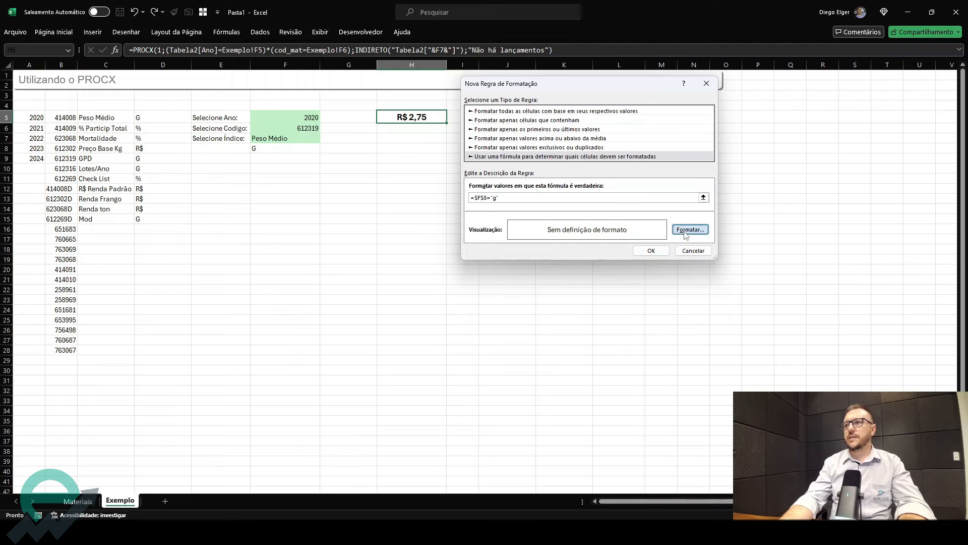
{"action": "left_click", "coordinate": [686, 231]}
{"action": "left_click", "coordinate": [662, 282]}
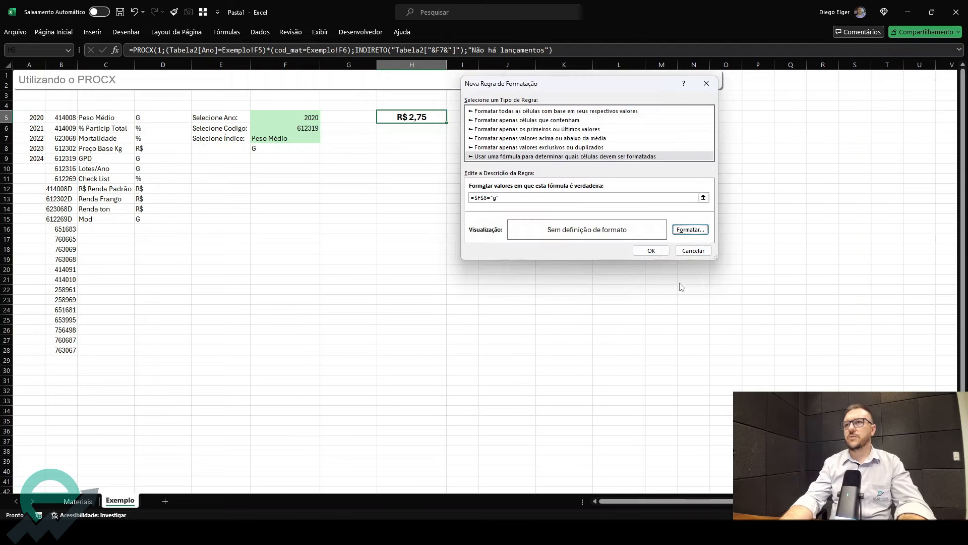
{"action": "left_click", "coordinate": [651, 250]}
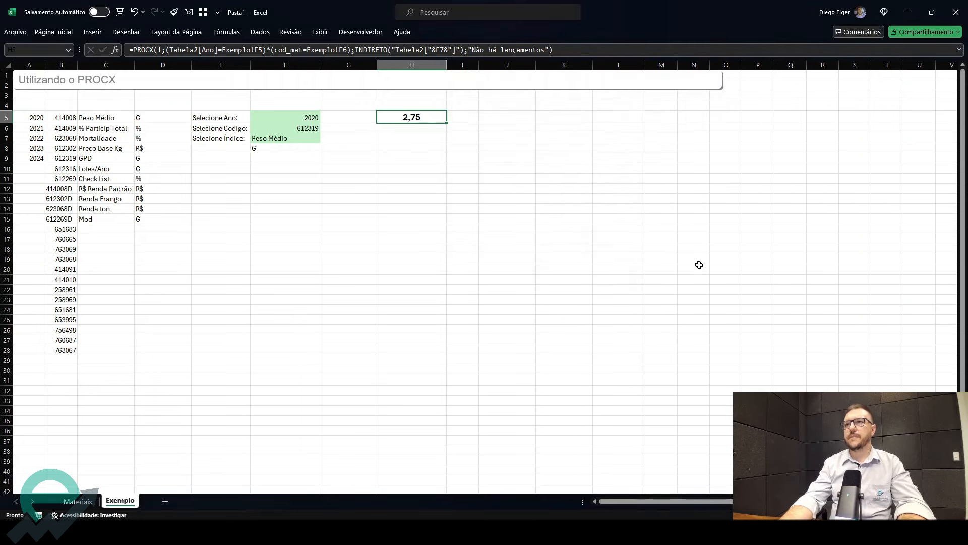
- Switch the index dropdown through % Particip Total, Mortalidade, GPD and R$ Renda Padrão to test the formatting
{"action": "left_click", "coordinate": [296, 138]}
{"action": "left_click", "coordinate": [324, 138]}
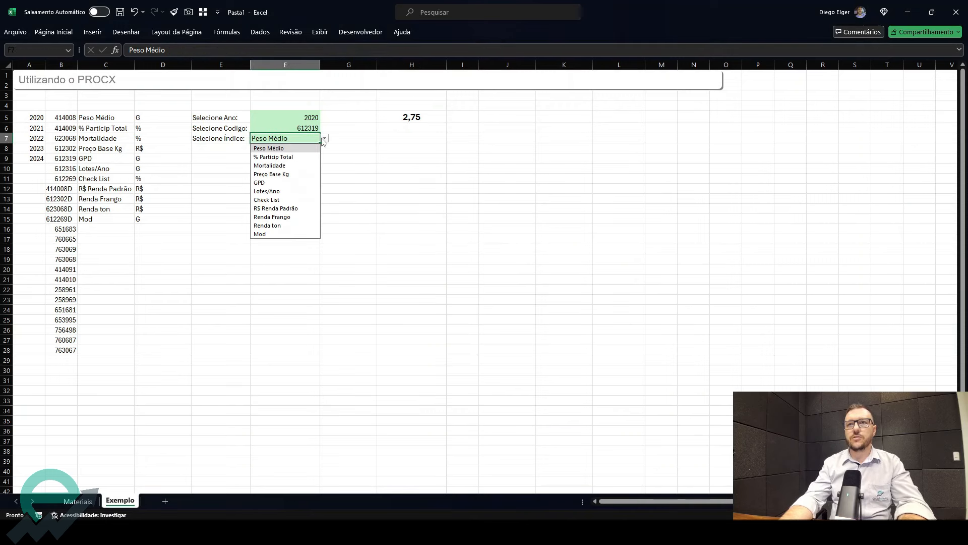
{"action": "left_click", "coordinate": [307, 157]}
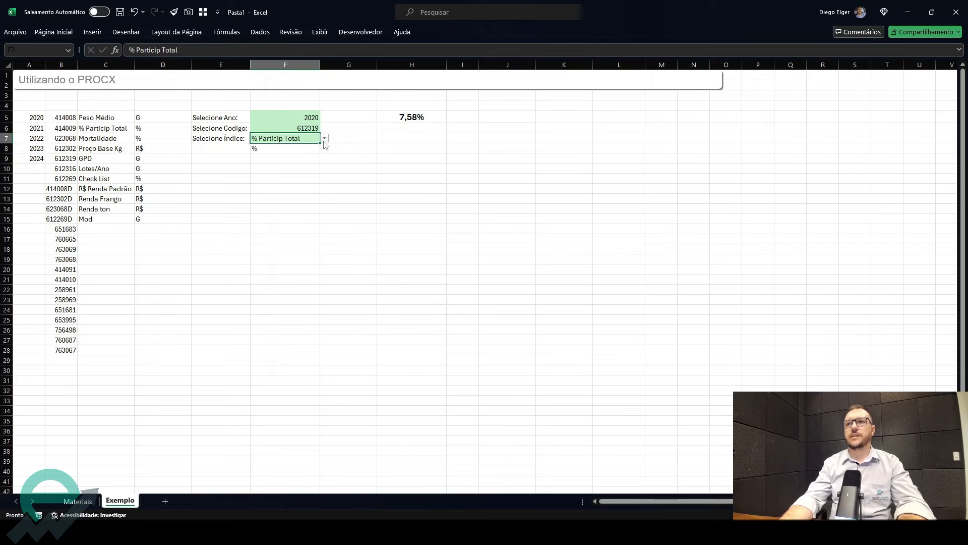
{"action": "left_click", "coordinate": [324, 139]}
{"action": "left_click", "coordinate": [301, 166]}
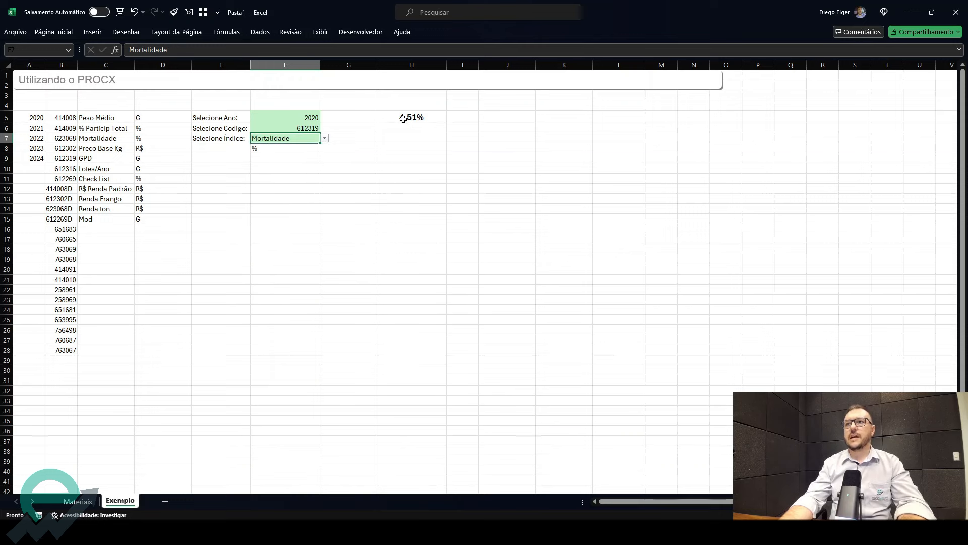
{"action": "left_click", "coordinate": [324, 138]}
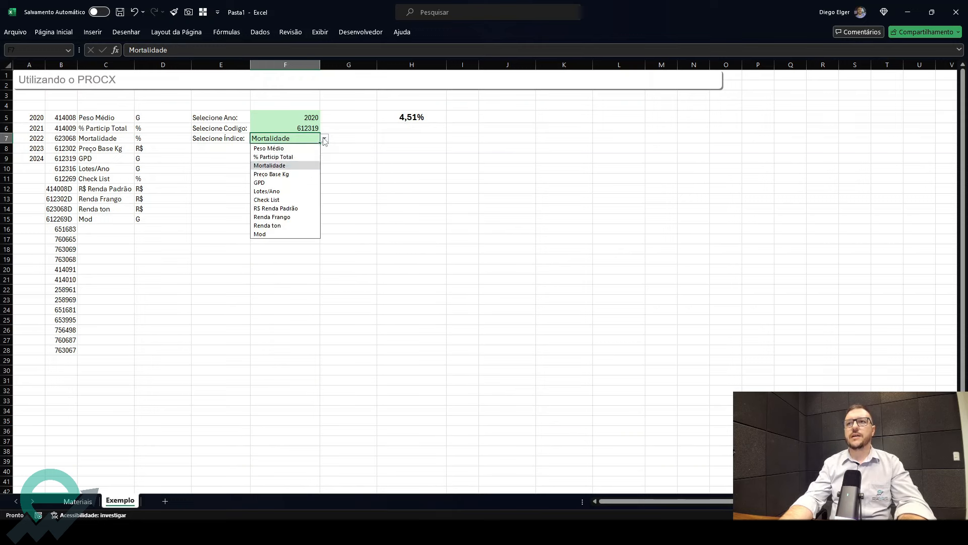
{"action": "left_click", "coordinate": [286, 183]}
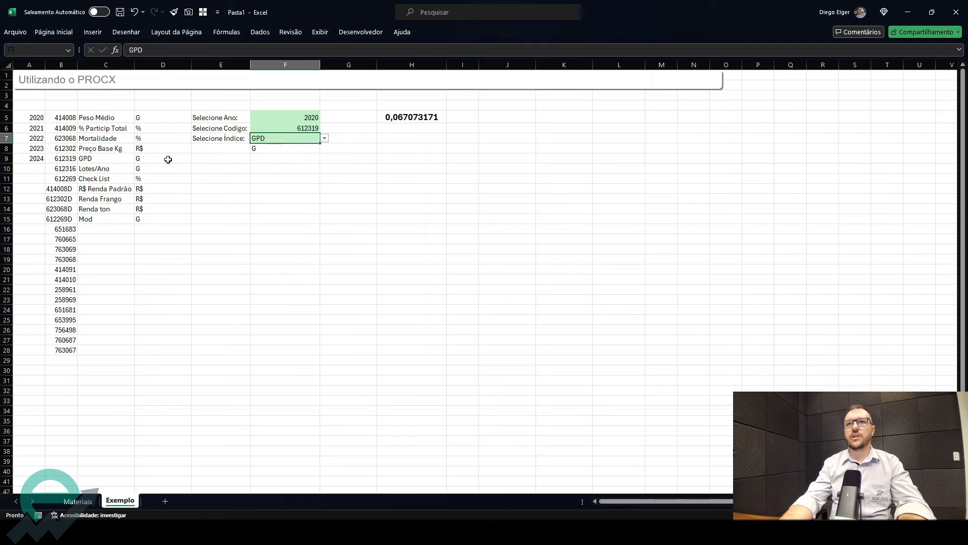
{"action": "left_click", "coordinate": [324, 138]}
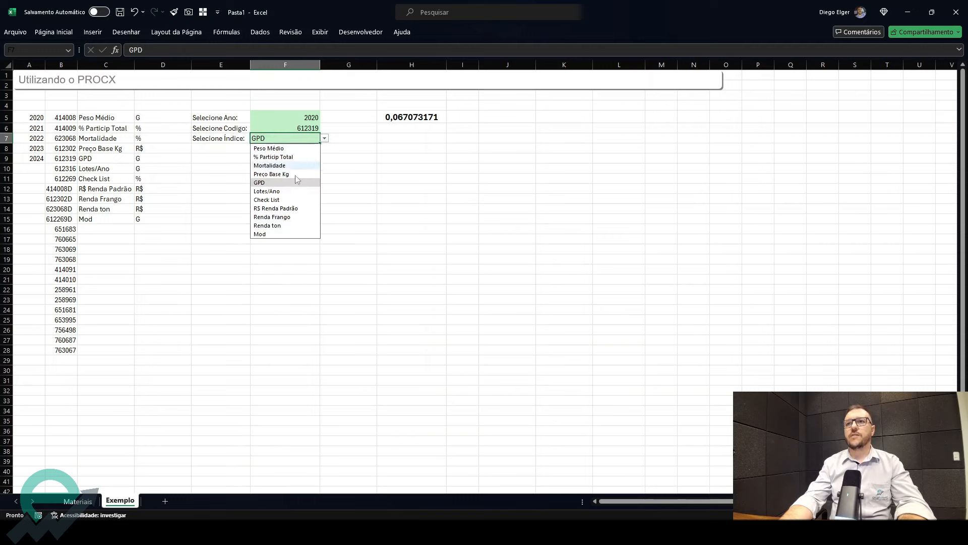
{"action": "left_click", "coordinate": [281, 210]}
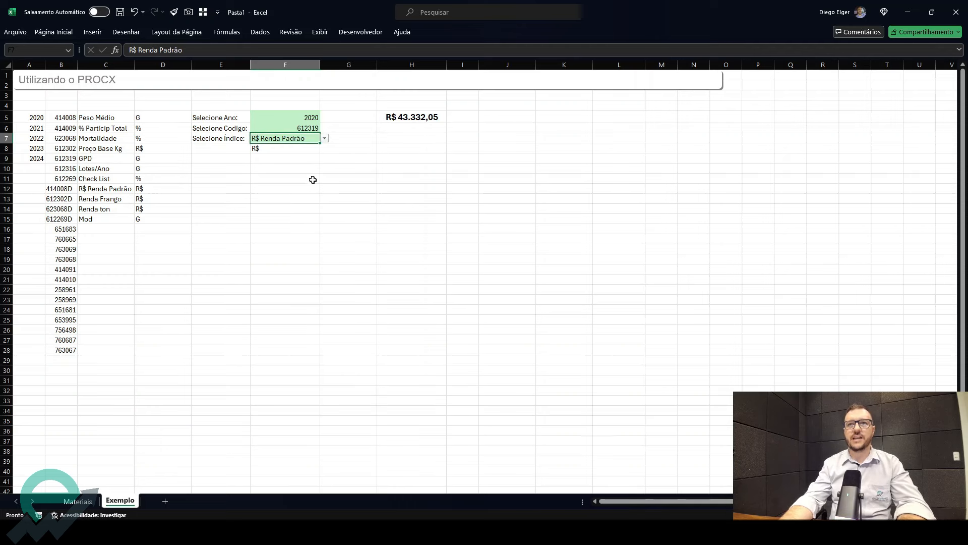
- Compare the units in column D with the number formats of the columns in the Materiais table
{"action": "left_click_drag", "start_coordinate": [151, 128], "coordinate": [151, 203]}
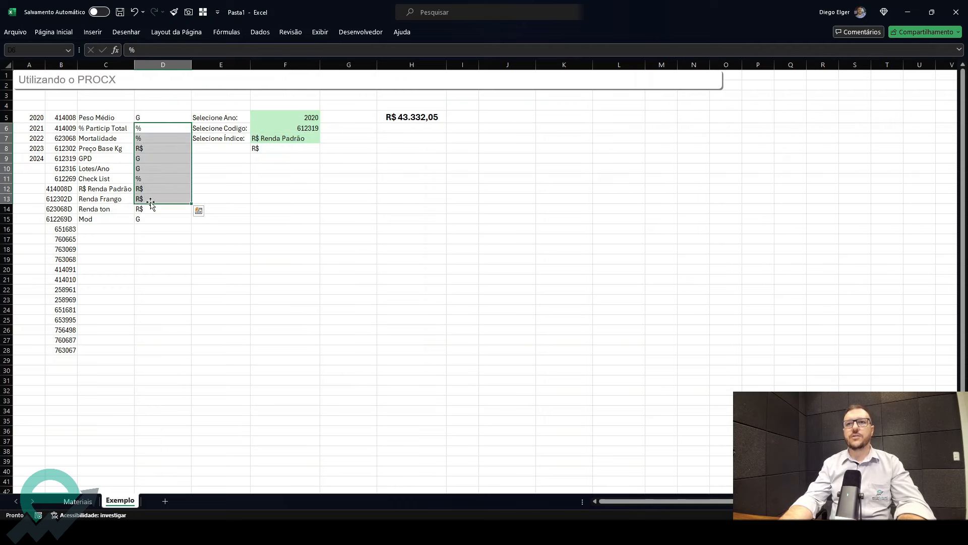
{"action": "left_click", "coordinate": [87, 504]}
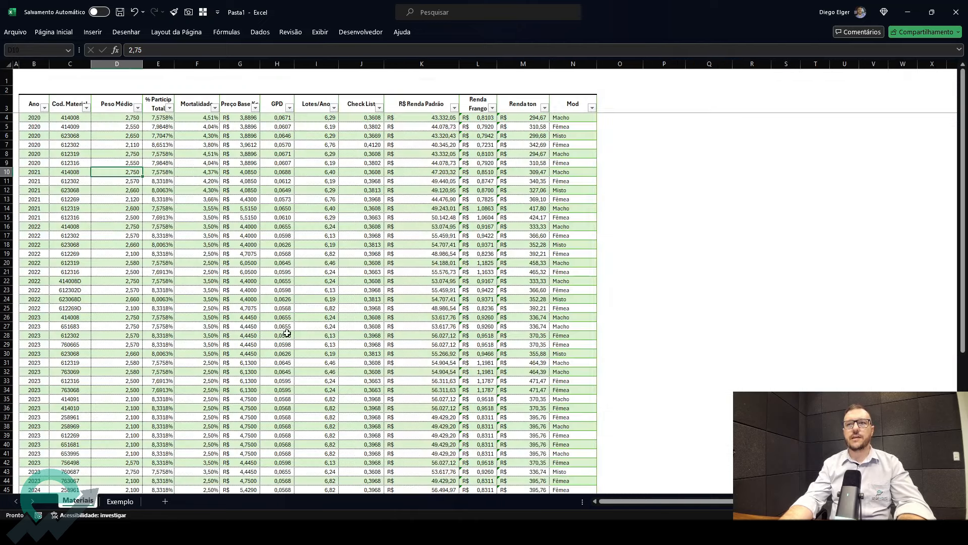
{"action": "left_click", "coordinate": [236, 139]}
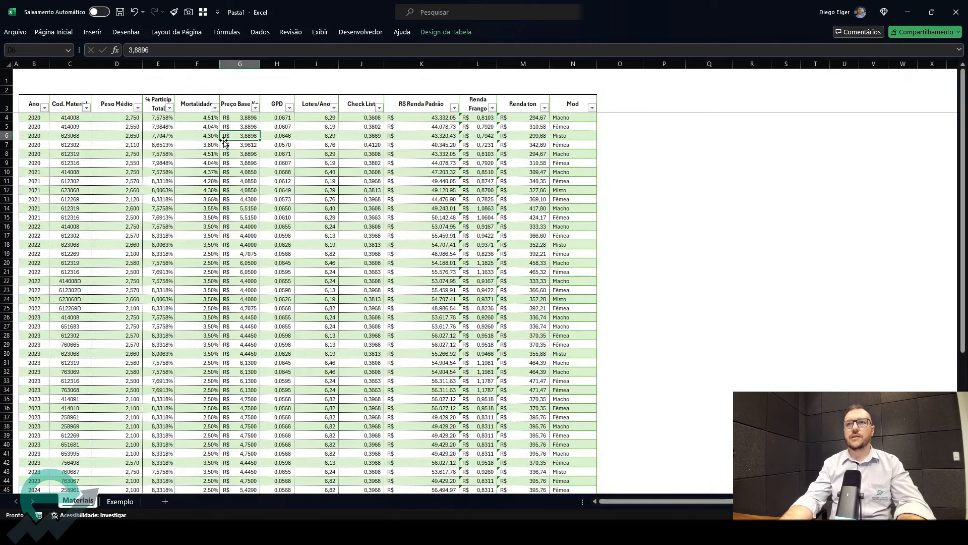
{"action": "left_click", "coordinate": [202, 143]}
{"action": "left_click", "coordinate": [302, 144]}
{"action": "left_click", "coordinate": [158, 143]}
{"action": "left_click", "coordinate": [316, 155]}
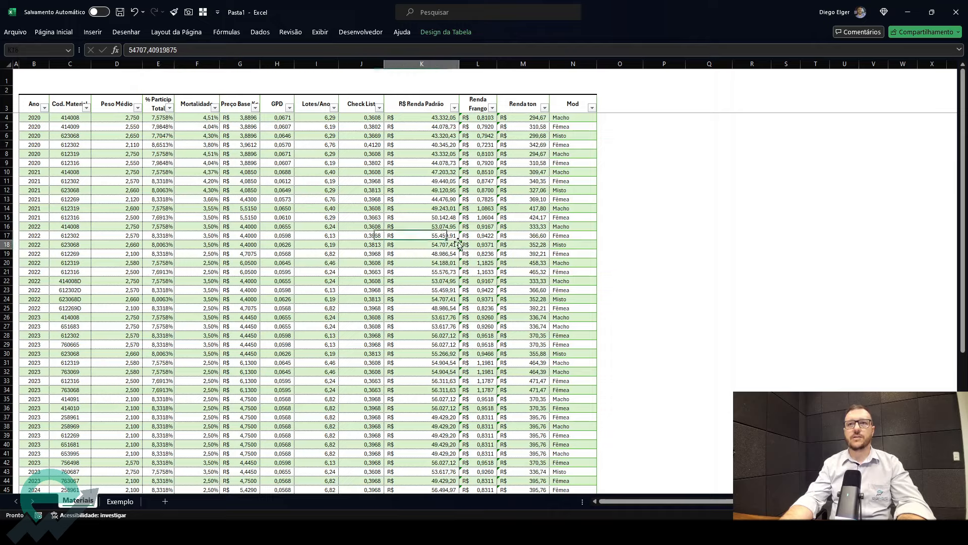
{"action": "left_click", "coordinate": [120, 501]}
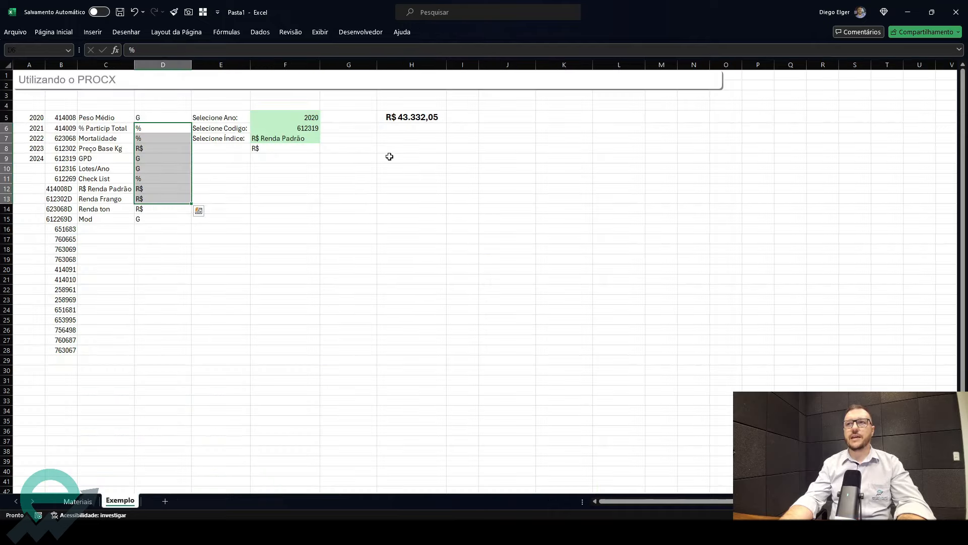